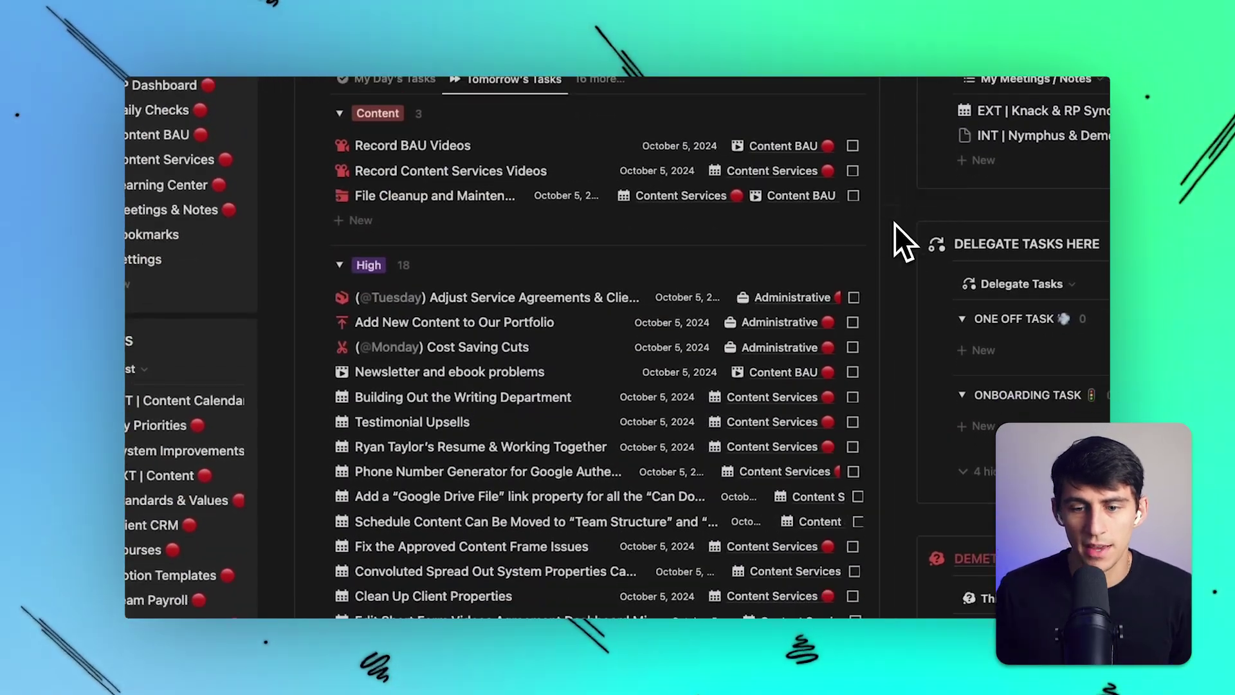
- Browse the Tomorrow's Tasks board and open Return Audible Books from MRT Backlog in side peek
{"action": "scroll", "coordinate": [894, 224], "scroll_direction": "down", "scroll_amount": 1}
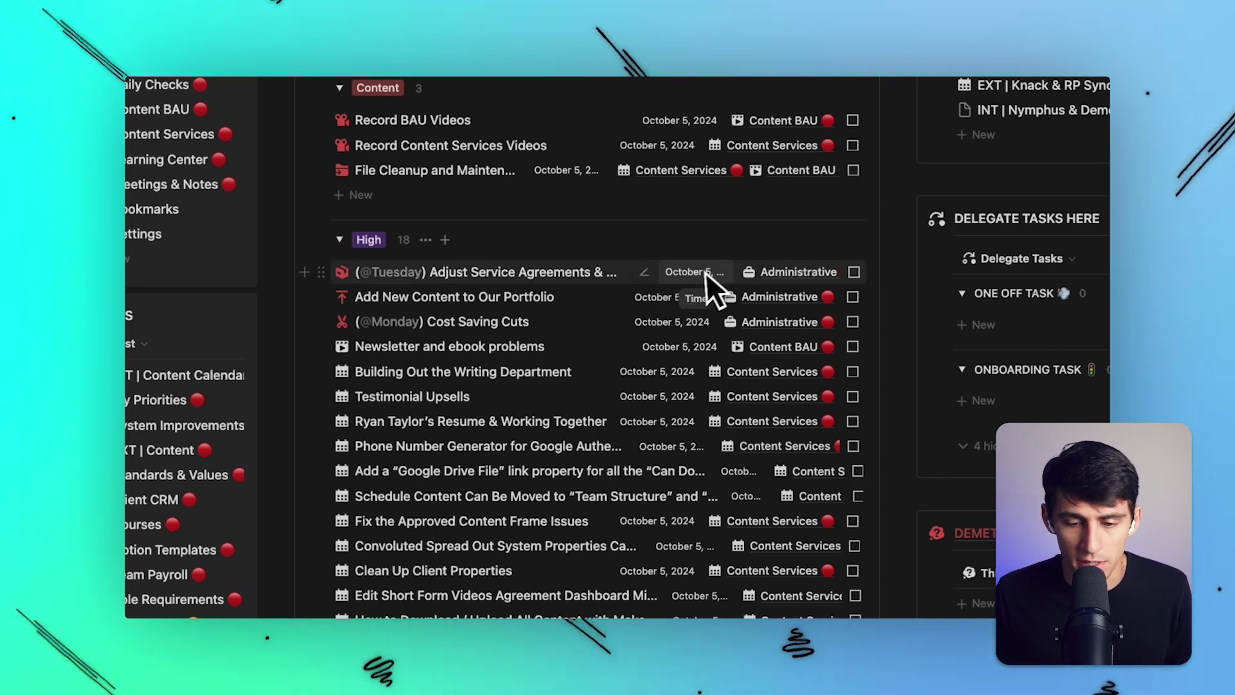
{"action": "scroll", "coordinate": [701, 274], "scroll_direction": "down", "scroll_amount": 2}
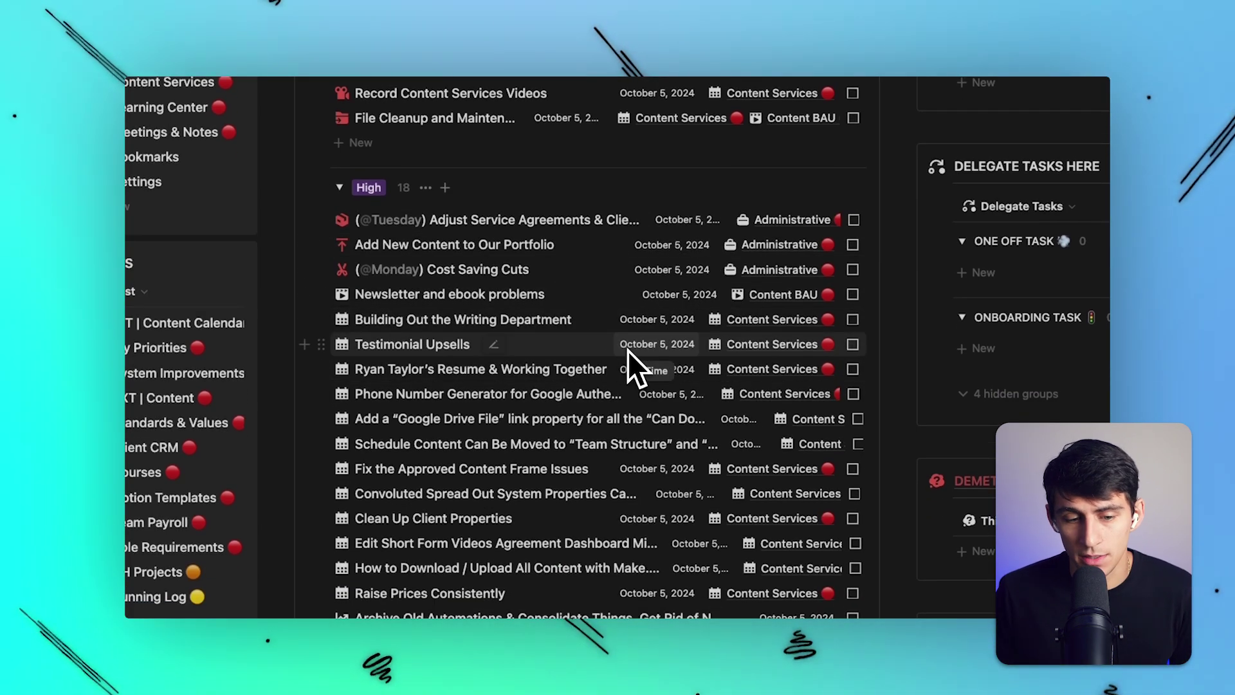
{"action": "scroll", "coordinate": [629, 353], "scroll_direction": "down", "scroll_amount": 2}
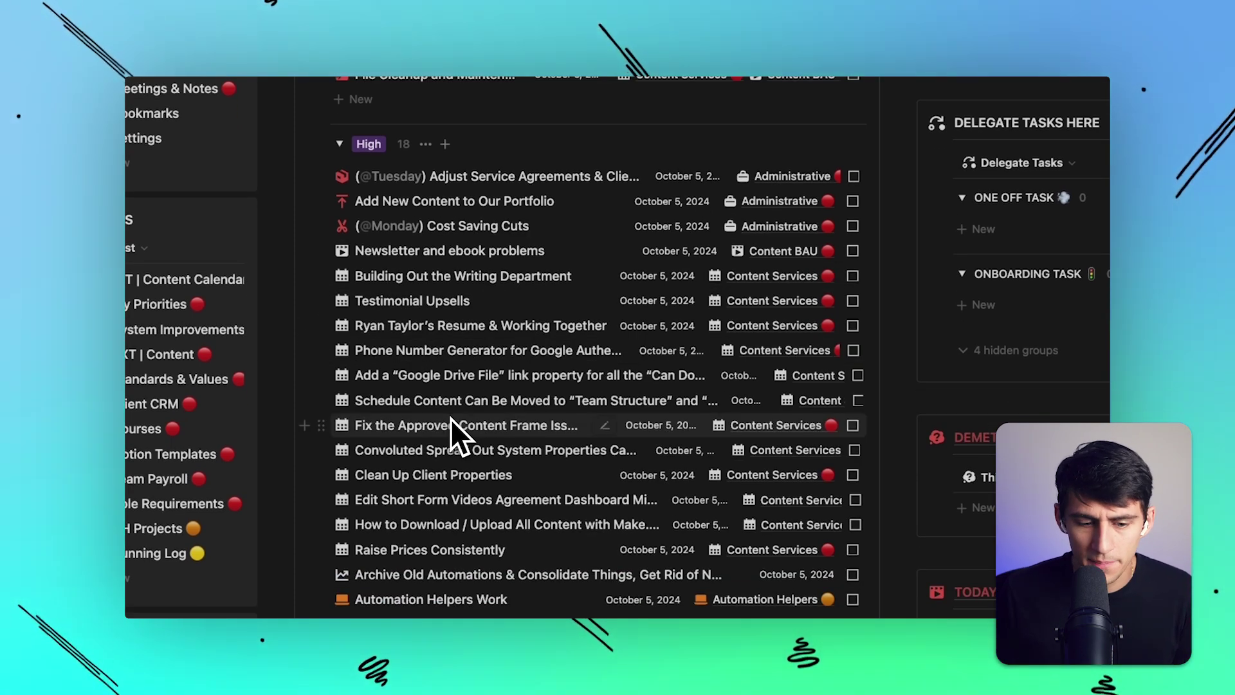
{"action": "scroll", "coordinate": [450, 418], "scroll_direction": "down", "scroll_amount": 10}
{"action": "scroll", "coordinate": [450, 415], "scroll_direction": "up", "scroll_amount": 15}
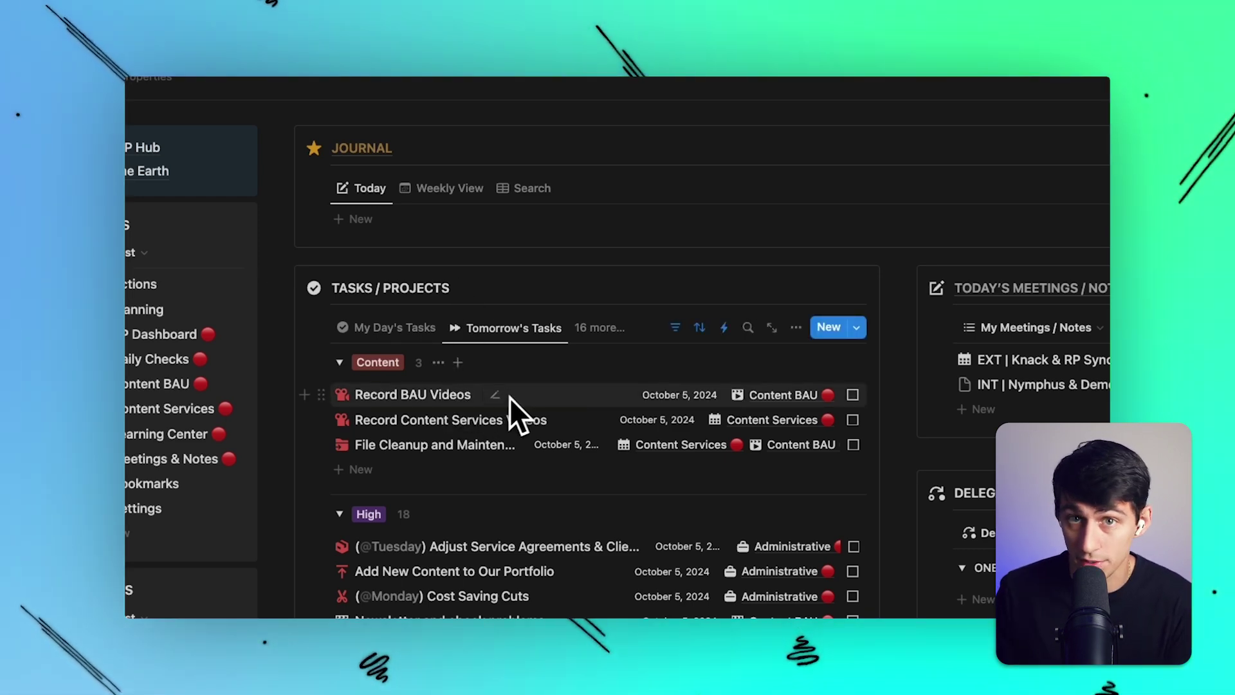
{"action": "scroll", "coordinate": [520, 395], "scroll_direction": "down", "scroll_amount": 3}
{"action": "scroll", "coordinate": [662, 375], "scroll_direction": "down", "scroll_amount": 1}
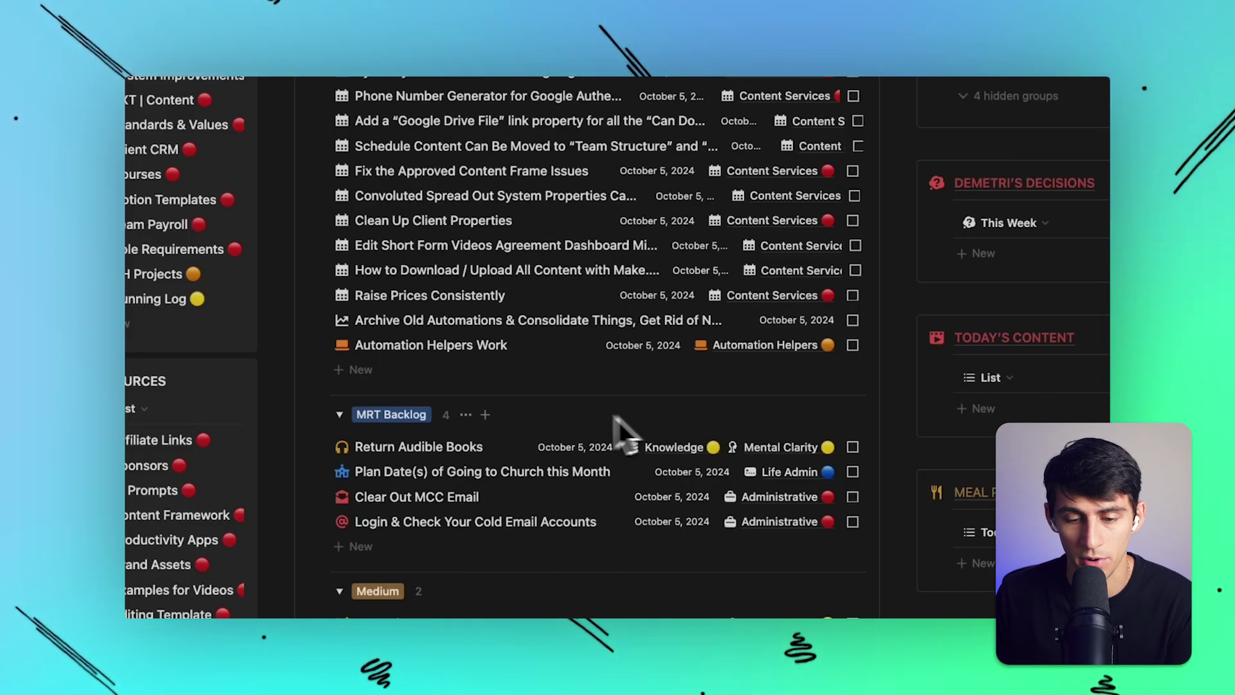
{"action": "scroll", "coordinate": [630, 417], "scroll_direction": "down", "scroll_amount": 1}
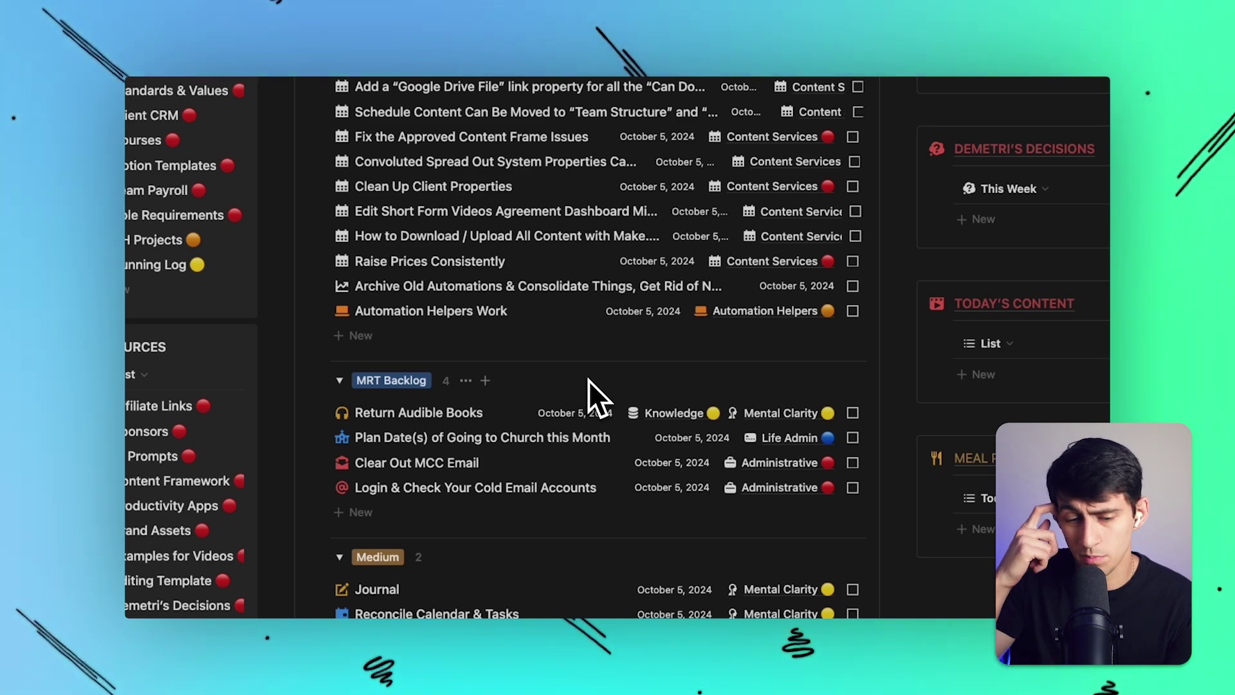
{"action": "scroll", "coordinate": [589, 371], "scroll_direction": "down", "scroll_amount": 1}
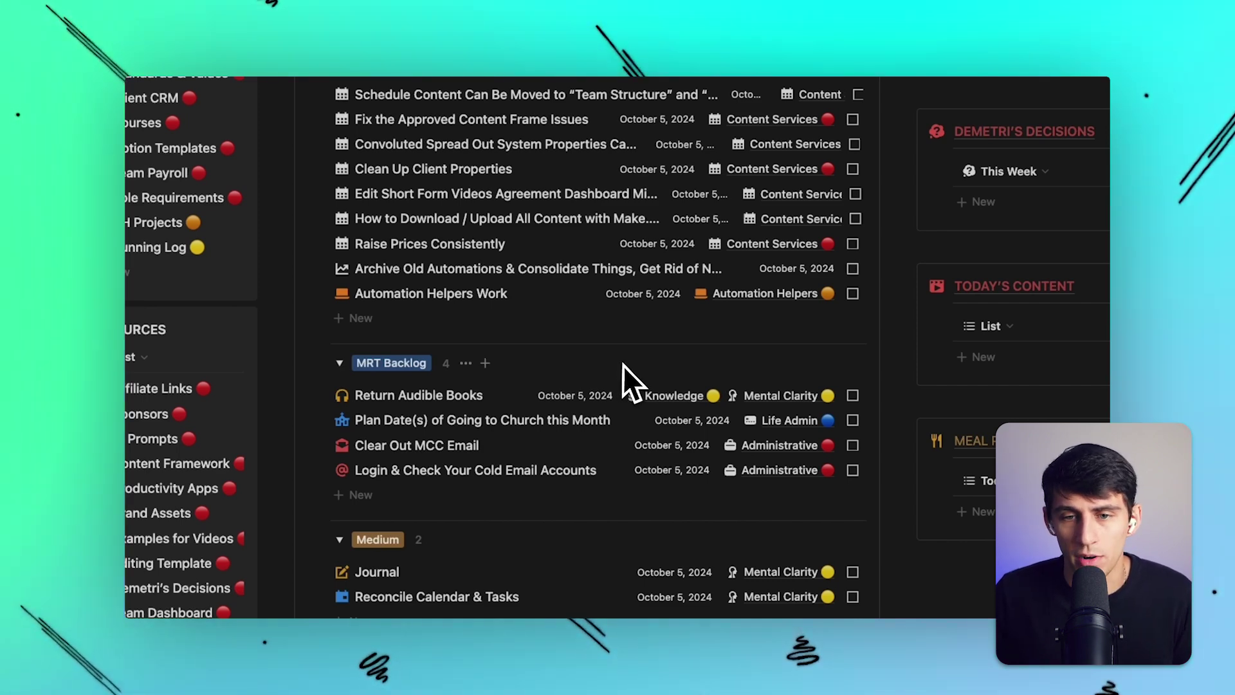
{"action": "scroll", "coordinate": [624, 364], "scroll_direction": "up", "scroll_amount": 2}
{"action": "scroll", "coordinate": [627, 364], "scroll_direction": "up", "scroll_amount": 5}
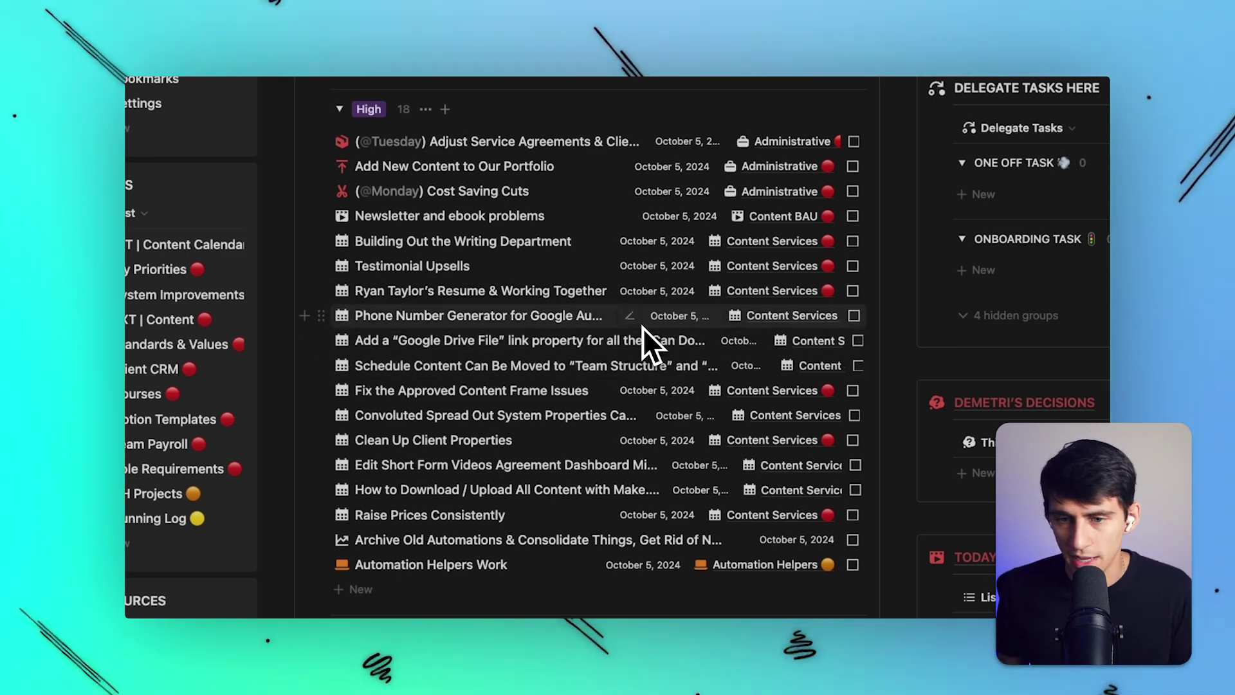
{"action": "scroll", "coordinate": [643, 326], "scroll_direction": "down", "scroll_amount": 6}
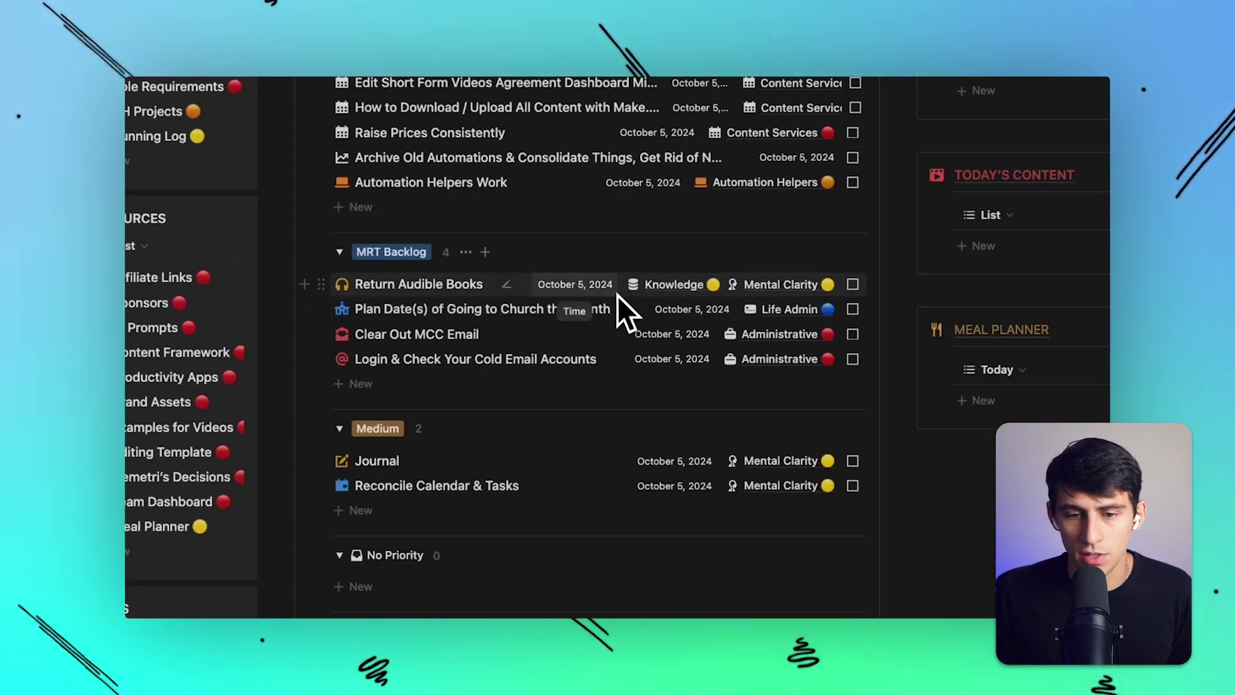
{"action": "left_click", "coordinate": [476, 285]}
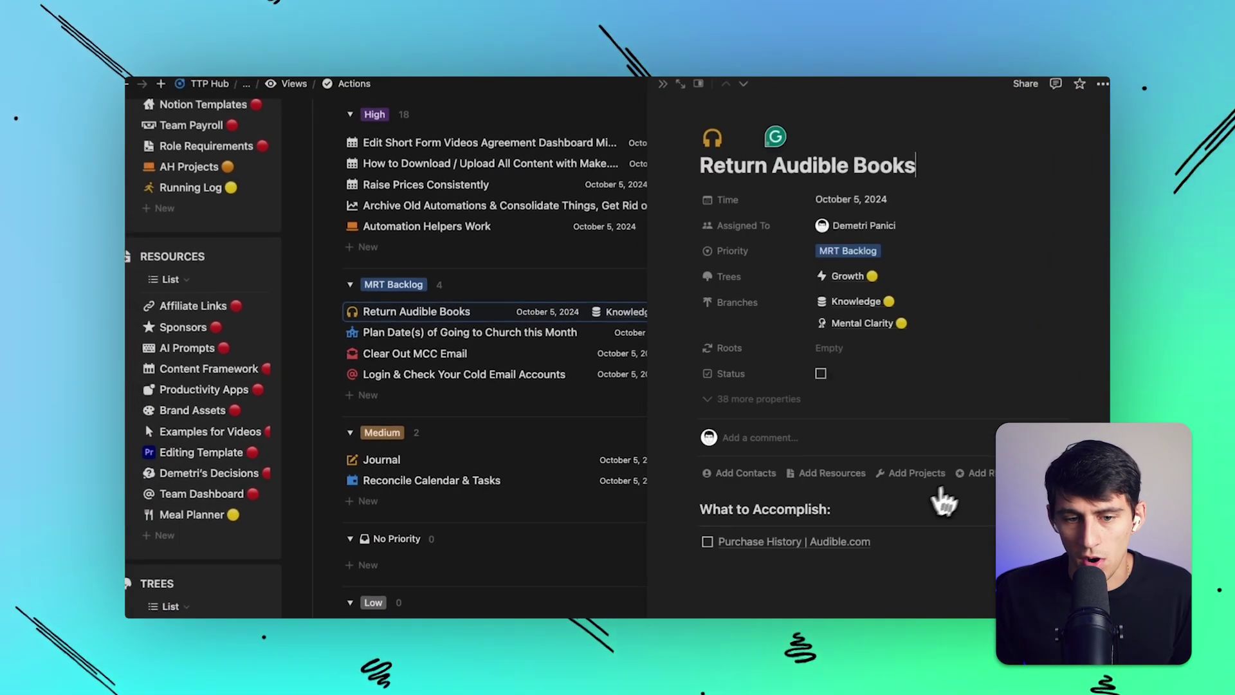
- Open the Audible purchase history linked from the task and look over the recent orders
{"action": "left_click", "coordinate": [840, 540]}
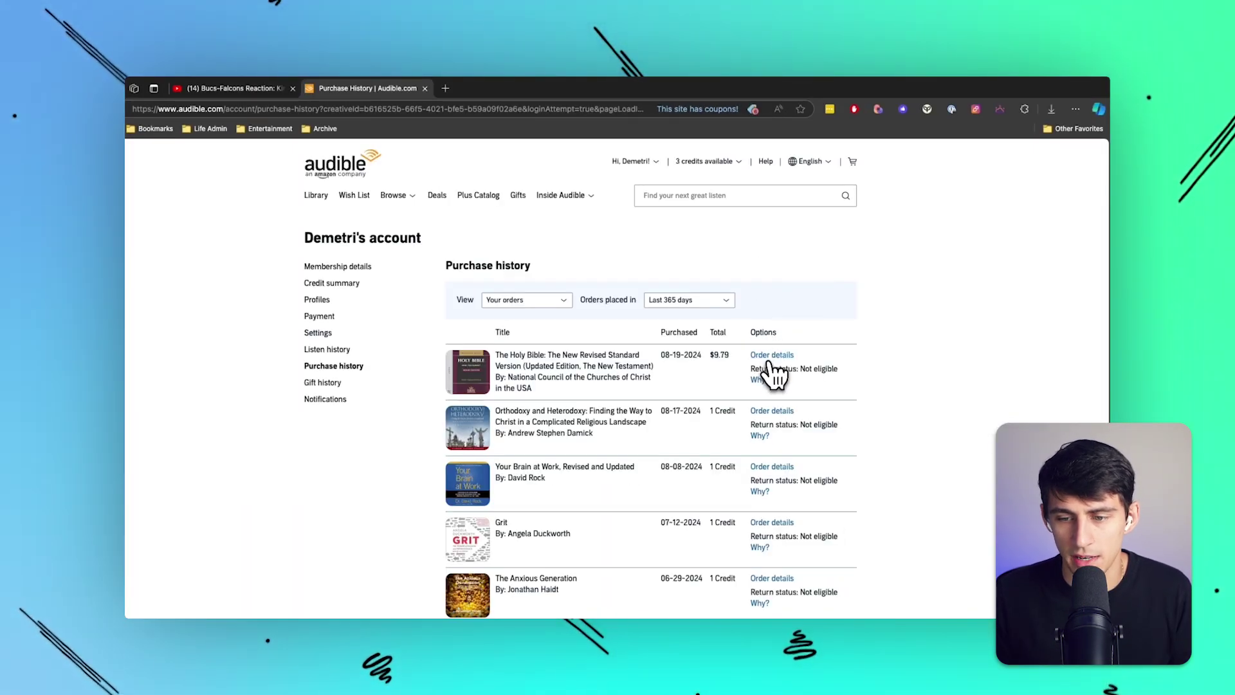
{"action": "scroll", "coordinate": [769, 389], "scroll_direction": "down", "scroll_amount": 7}
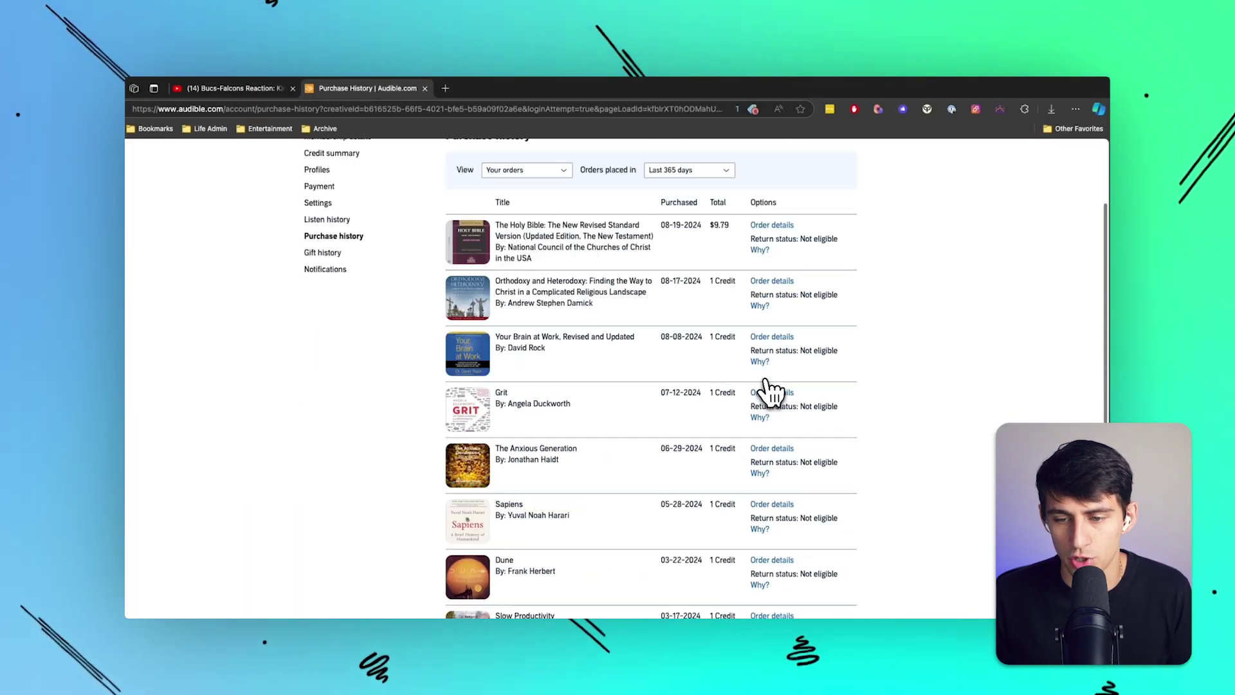
{"action": "scroll", "coordinate": [768, 389], "scroll_direction": "up", "scroll_amount": 3}
{"action": "scroll", "coordinate": [782, 421], "scroll_direction": "down", "scroll_amount": 4}
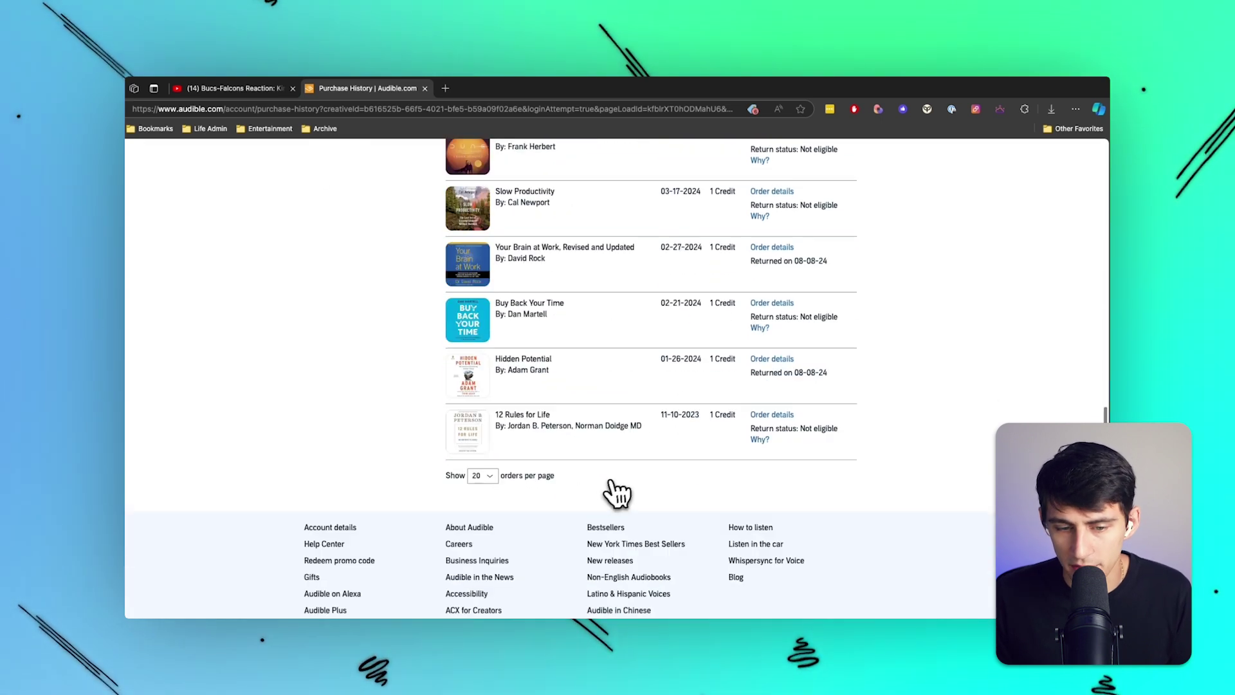
- Check why the recent titles, including Grit, are not eligible for return
{"action": "left_click", "coordinate": [758, 440]}
{"action": "left_click", "coordinate": [744, 439]}
{"action": "scroll", "coordinate": [746, 431], "scroll_direction": "up", "scroll_amount": 6}
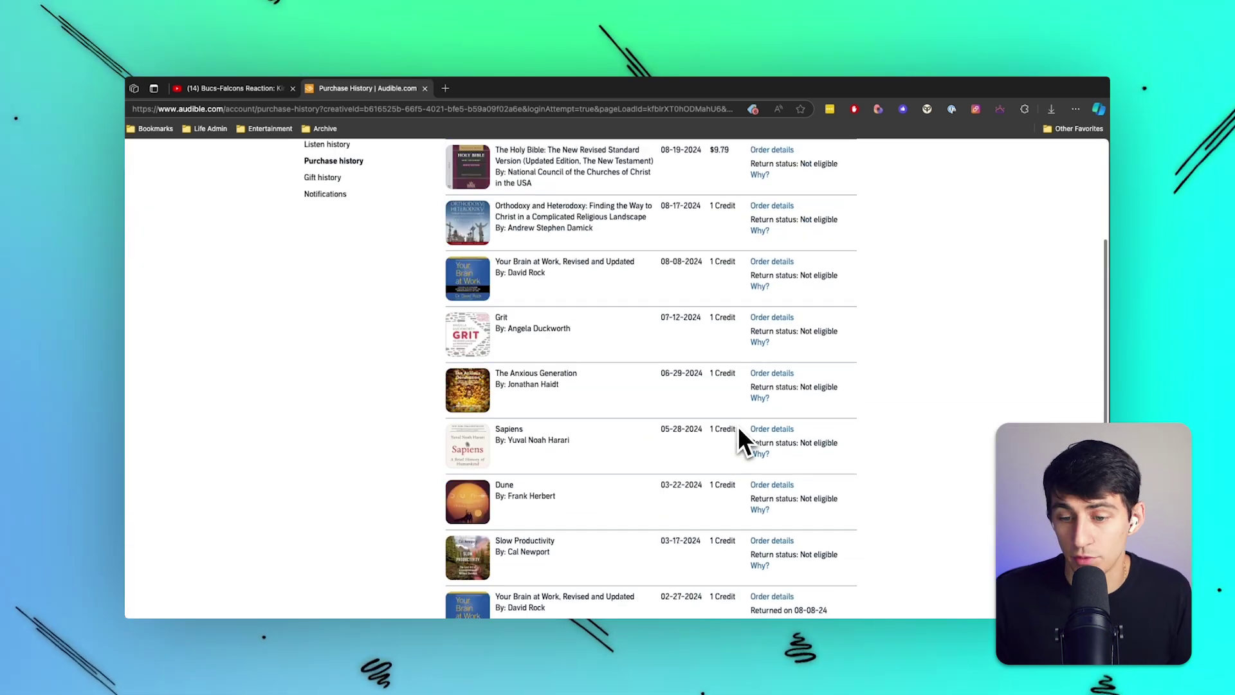
{"action": "left_click", "coordinate": [757, 386]}
{"action": "left_click", "coordinate": [701, 438]}
{"action": "scroll", "coordinate": [721, 452], "scroll_direction": "up", "scroll_amount": 3}
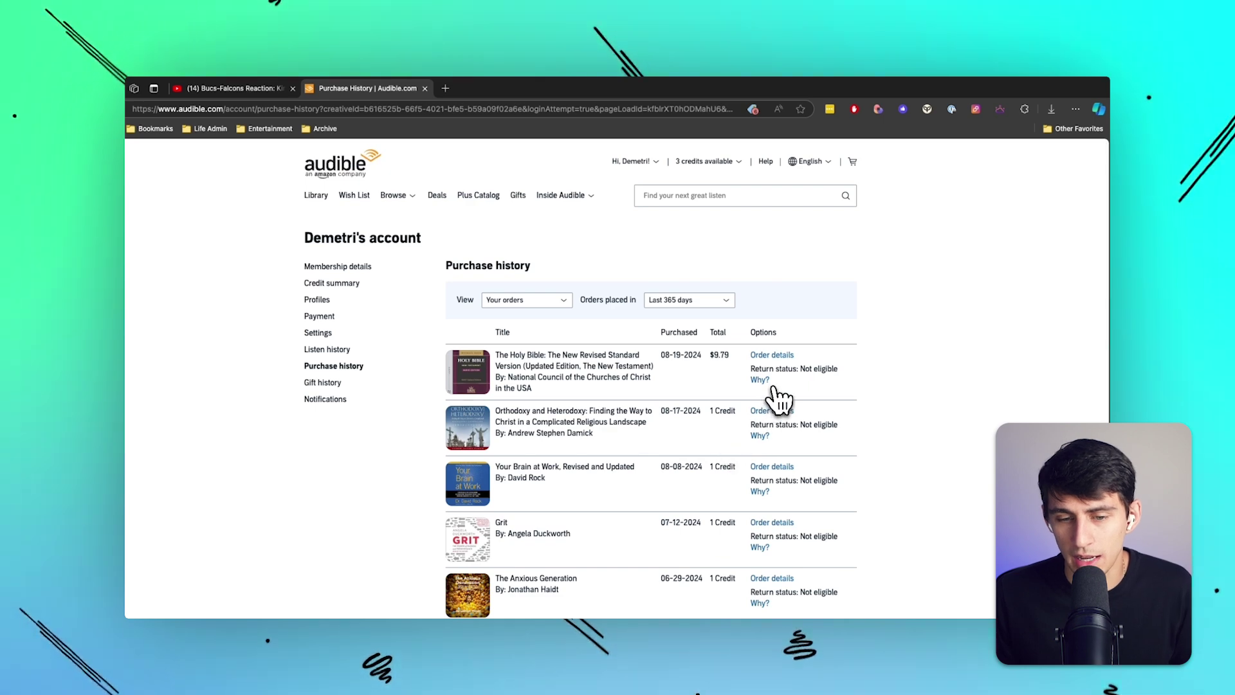
{"action": "scroll", "coordinate": [781, 396], "scroll_direction": "down", "scroll_amount": 3}
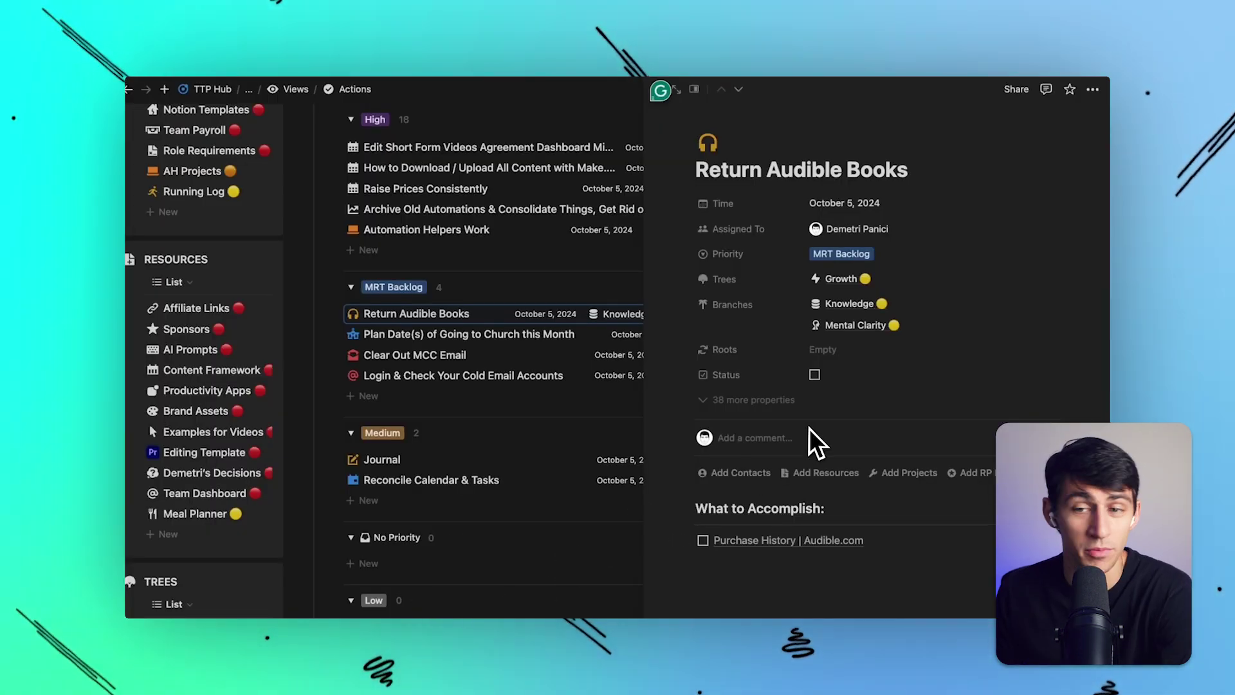
- Mark Return Audible Books as done and close the side peek to widen the board
{"action": "left_click", "coordinate": [815, 374]}
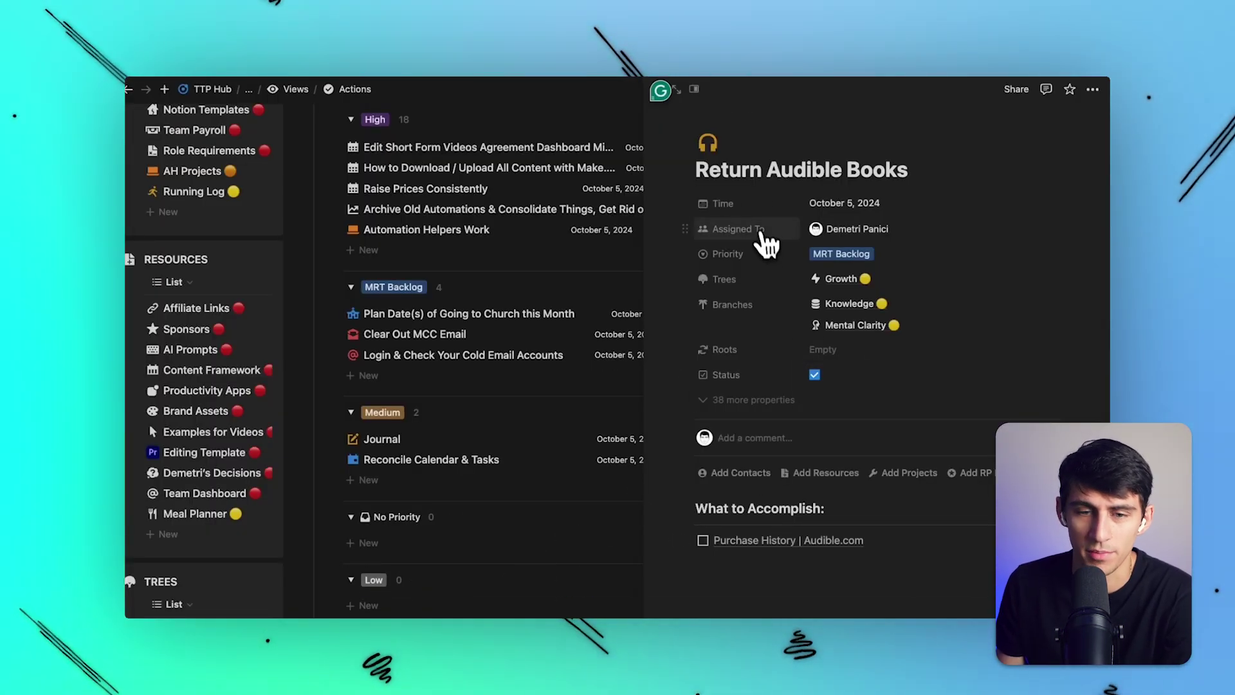
{"action": "left_click", "coordinate": [677, 89]}
{"action": "scroll", "coordinate": [608, 357], "scroll_direction": "up", "scroll_amount": 5}
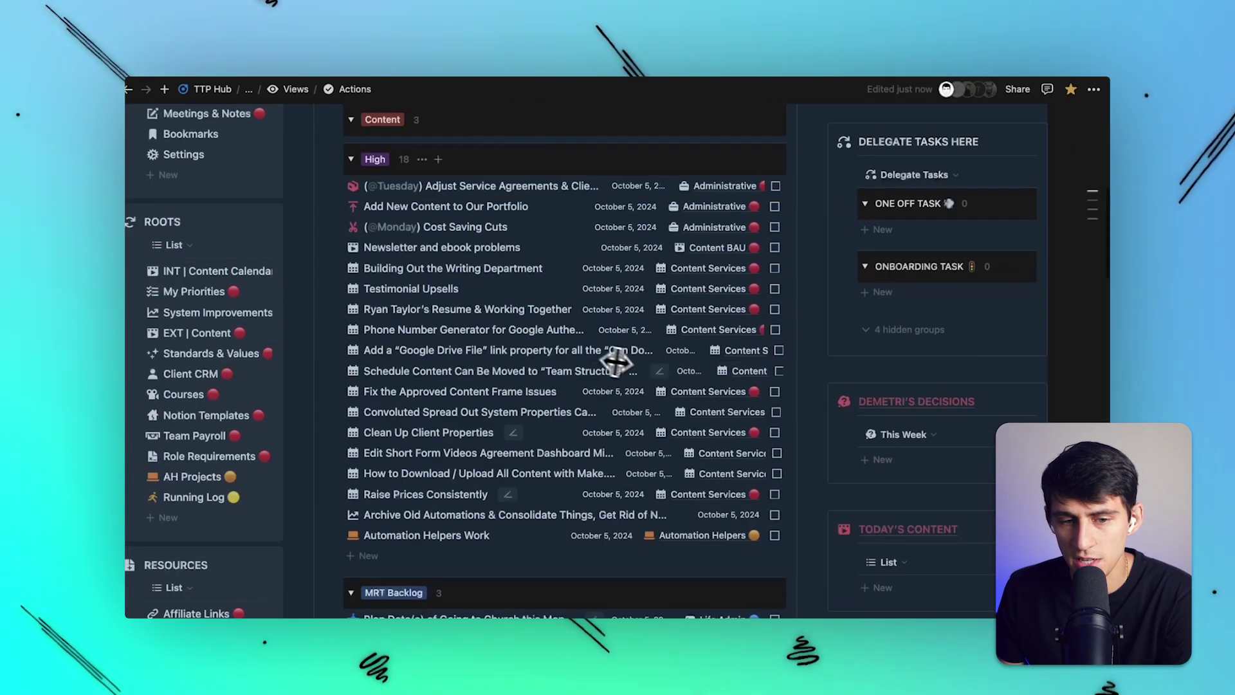
{"action": "scroll", "coordinate": [618, 360], "scroll_direction": "up", "scroll_amount": 3}
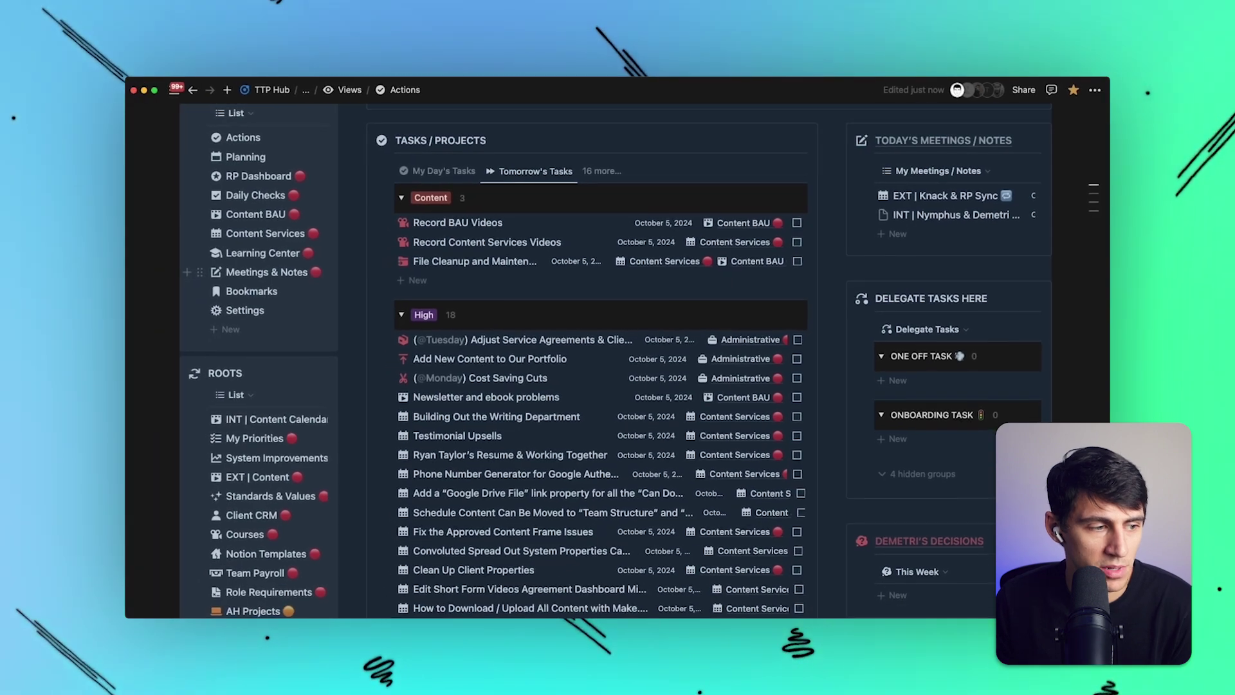
- Switch to the calendar and show it as a single-day view
{"action": "key", "text": "super+Tab"}
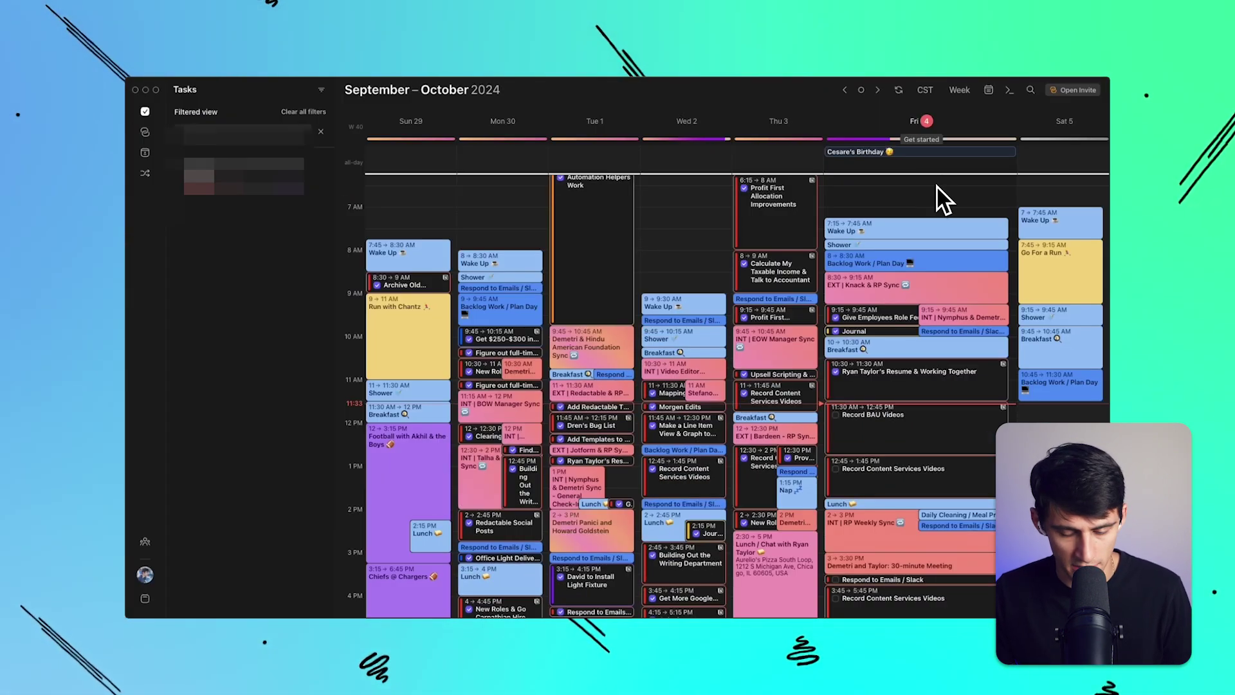
{"action": "key", "text": "d"}
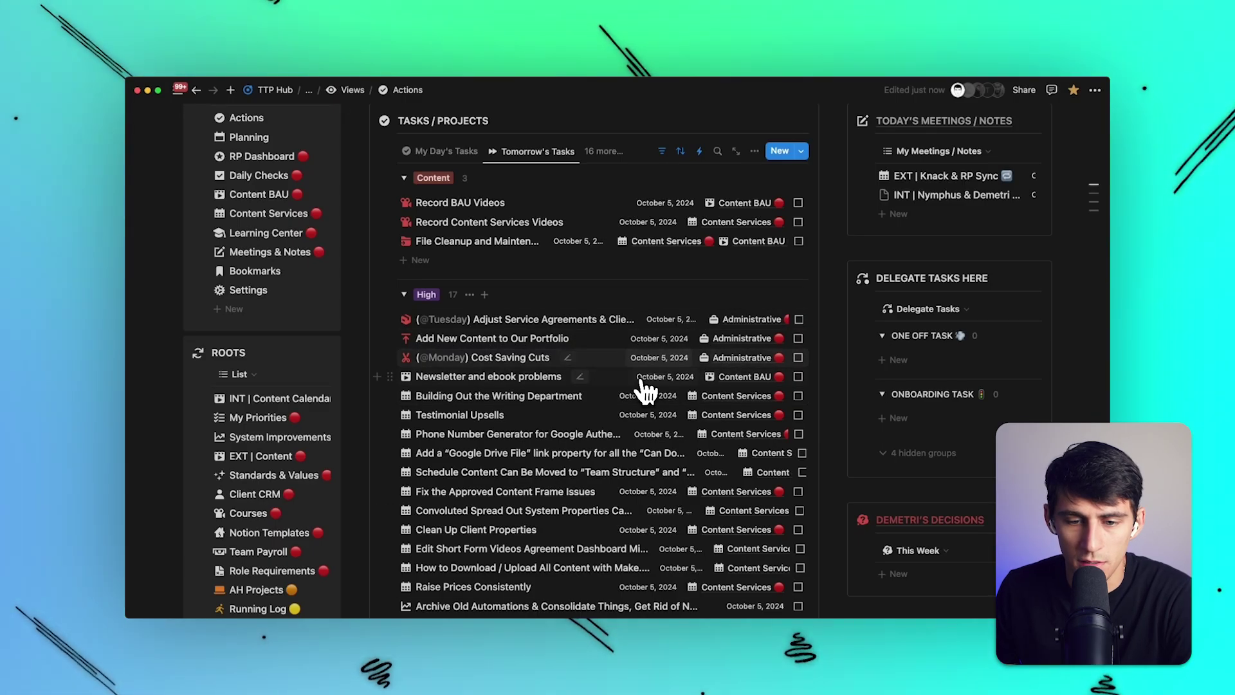
{"action": "scroll", "coordinate": [582, 405], "scroll_direction": "down", "scroll_amount": 1}
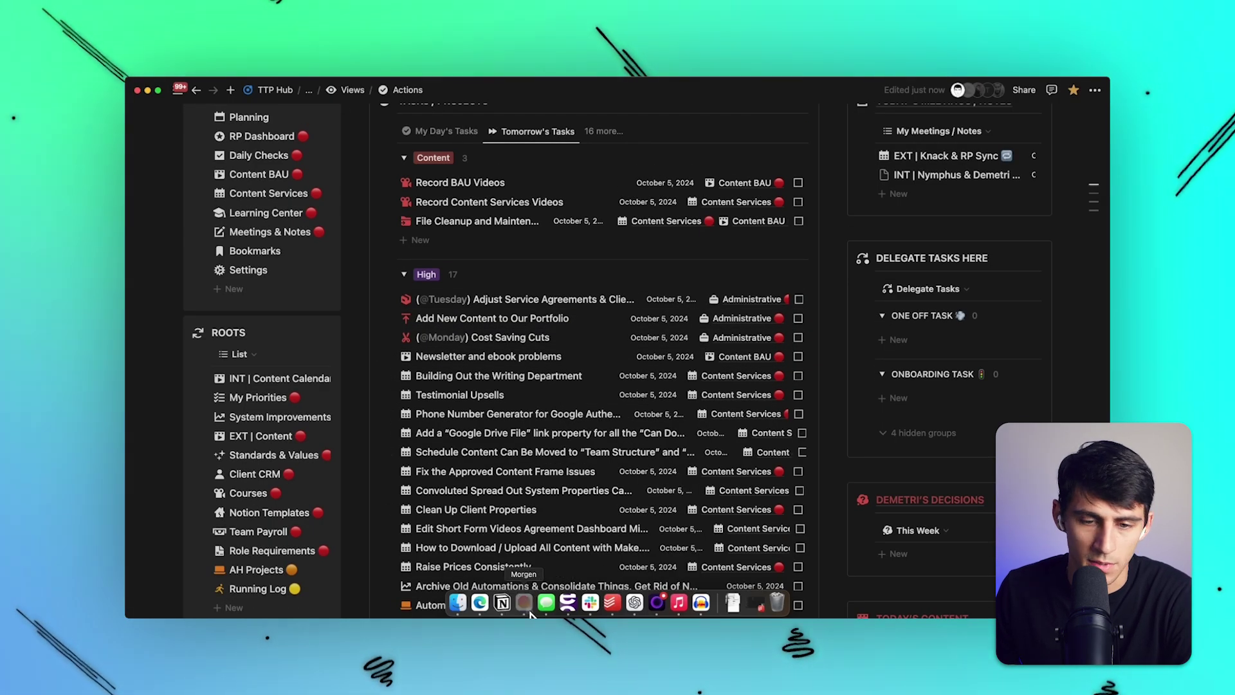
- Show Saturday, October 5 in Morgen with Due today collapsed, scrolled to the afternoon and evening
{"action": "left_click", "coordinate": [524, 602]}
{"action": "left_click", "coordinate": [321, 166]}
{"action": "scroll", "coordinate": [322, 238], "scroll_direction": "down", "scroll_amount": 1}
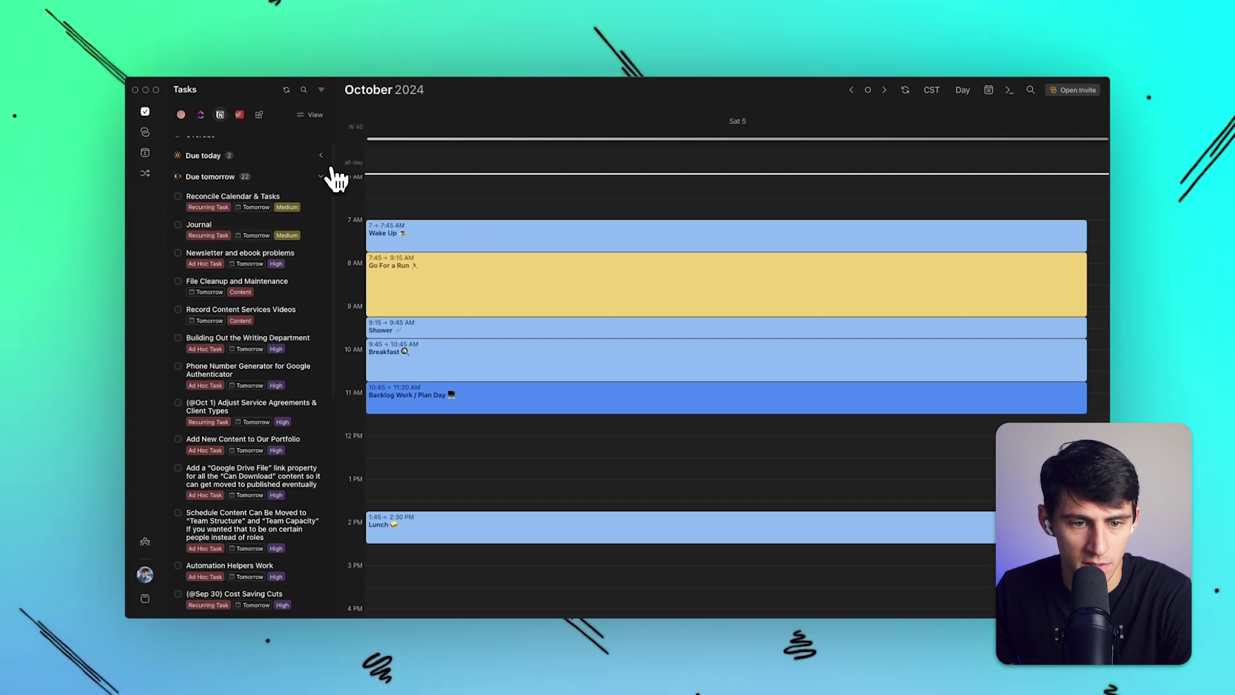
{"action": "scroll", "coordinate": [514, 305], "scroll_direction": "down", "scroll_amount": 1}
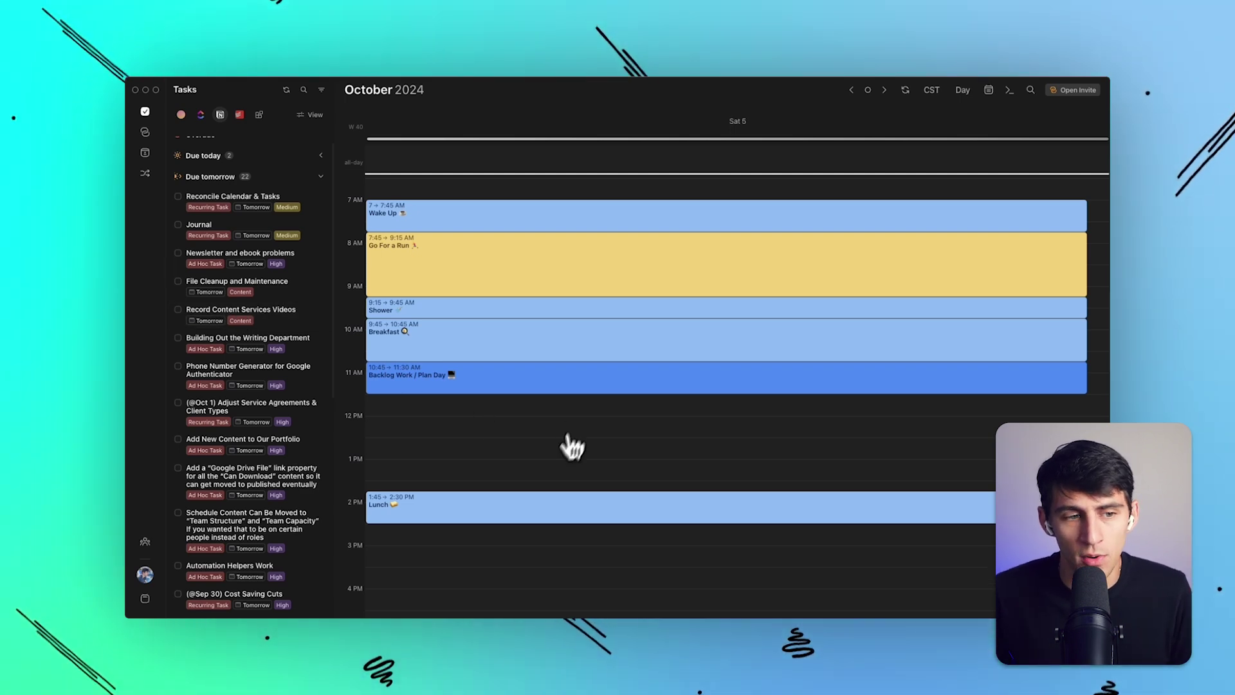
{"action": "scroll", "coordinate": [566, 376], "scroll_direction": "down", "scroll_amount": 1}
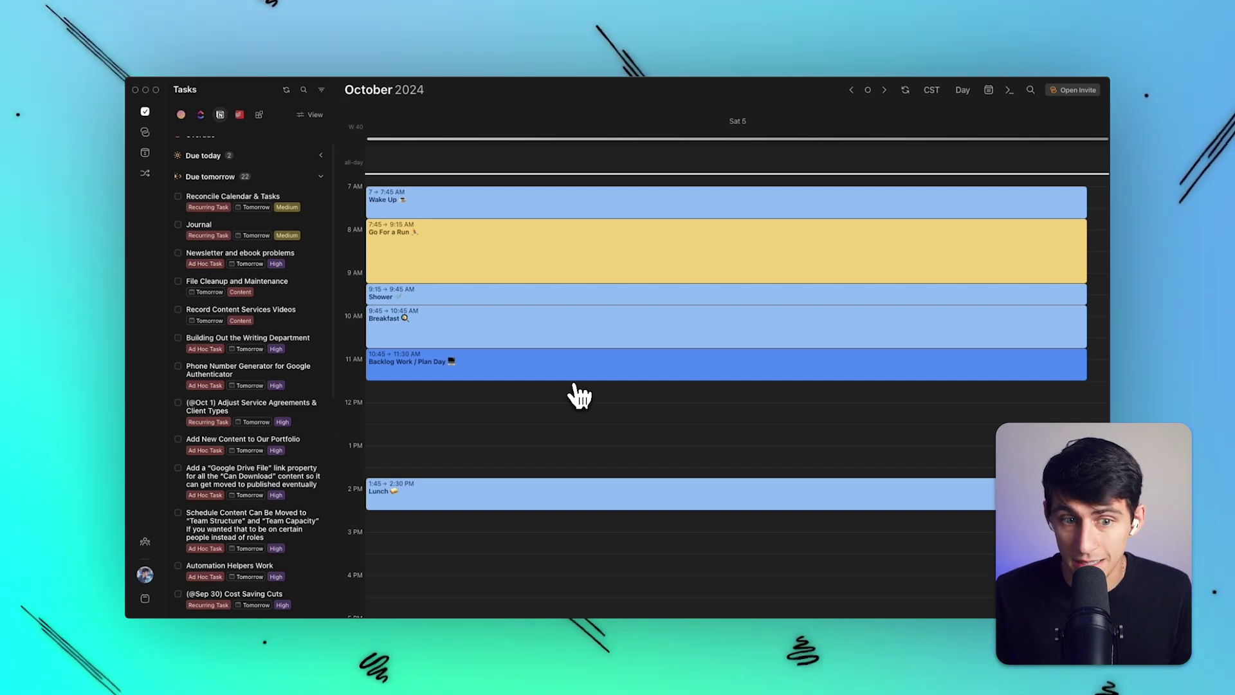
{"action": "scroll", "coordinate": [579, 396], "scroll_direction": "down", "scroll_amount": 20}
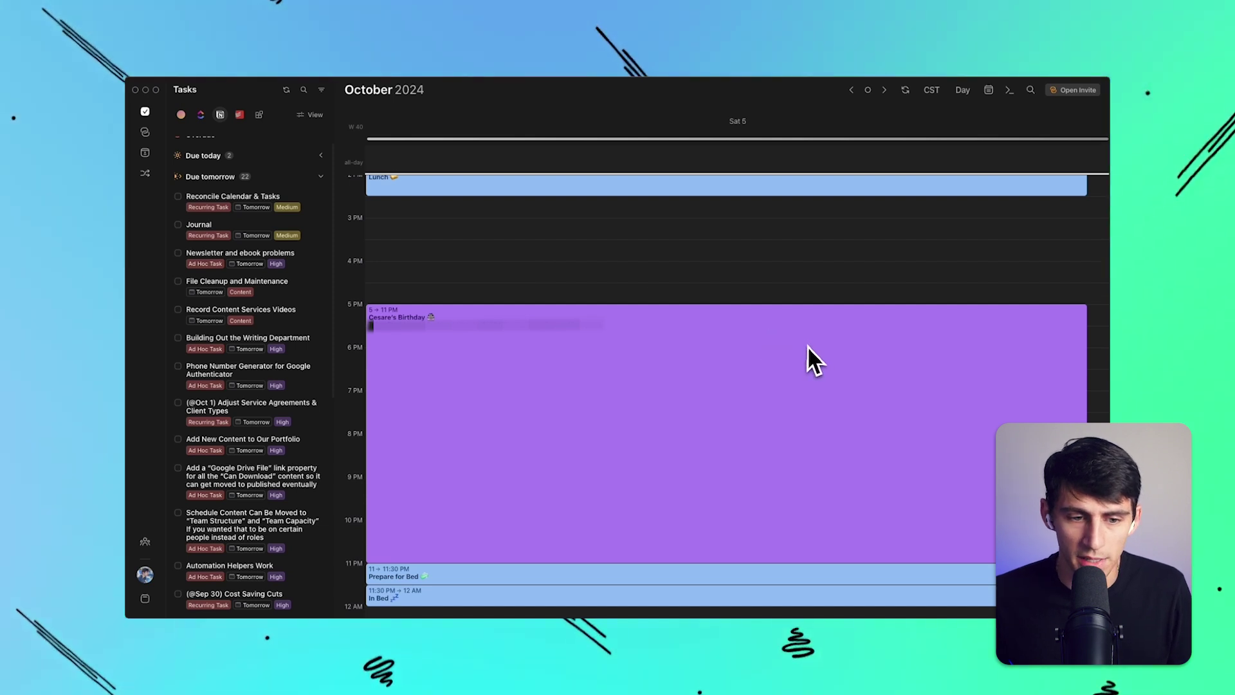
{"action": "scroll", "coordinate": [577, 338], "scroll_direction": "up", "scroll_amount": 1}
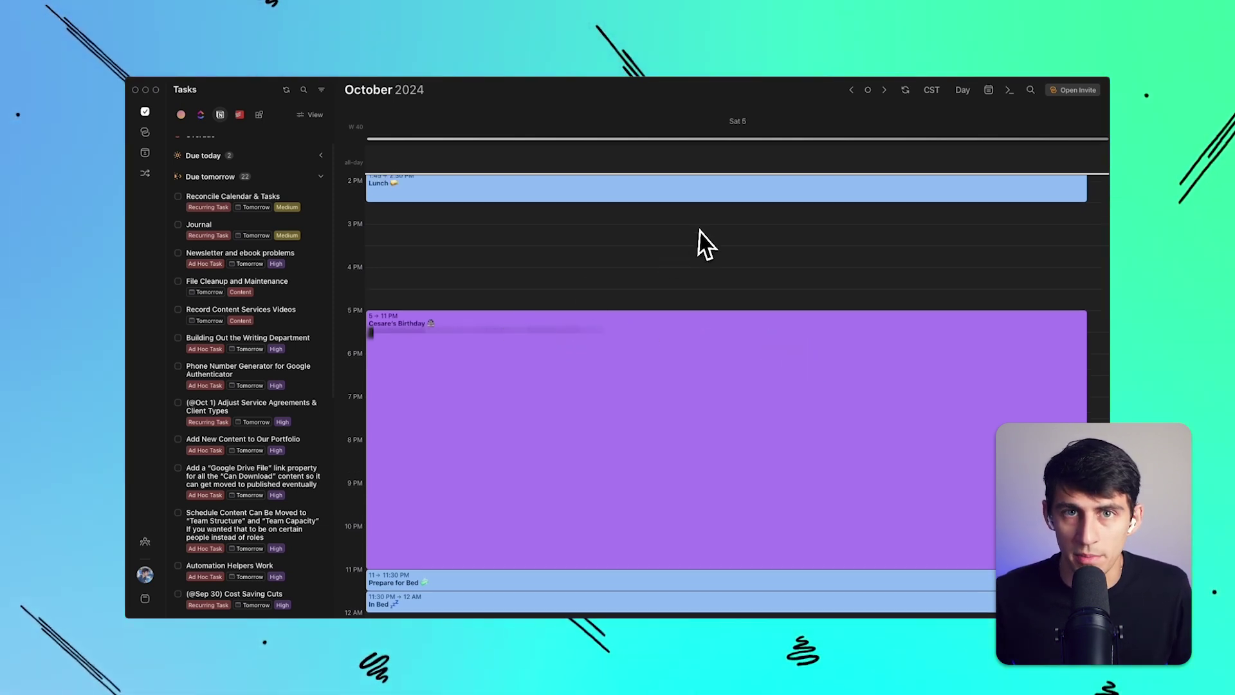
- Create a 5–6 PM 'Drive Home 🚗' event tagged Traveling and save it
{"action": "left_click_drag", "start_coordinate": [387, 331], "coordinate": [391, 345]}
{"action": "type", "text": "Drive Home 🚗"}
{"action": "key", "text": "Return"}
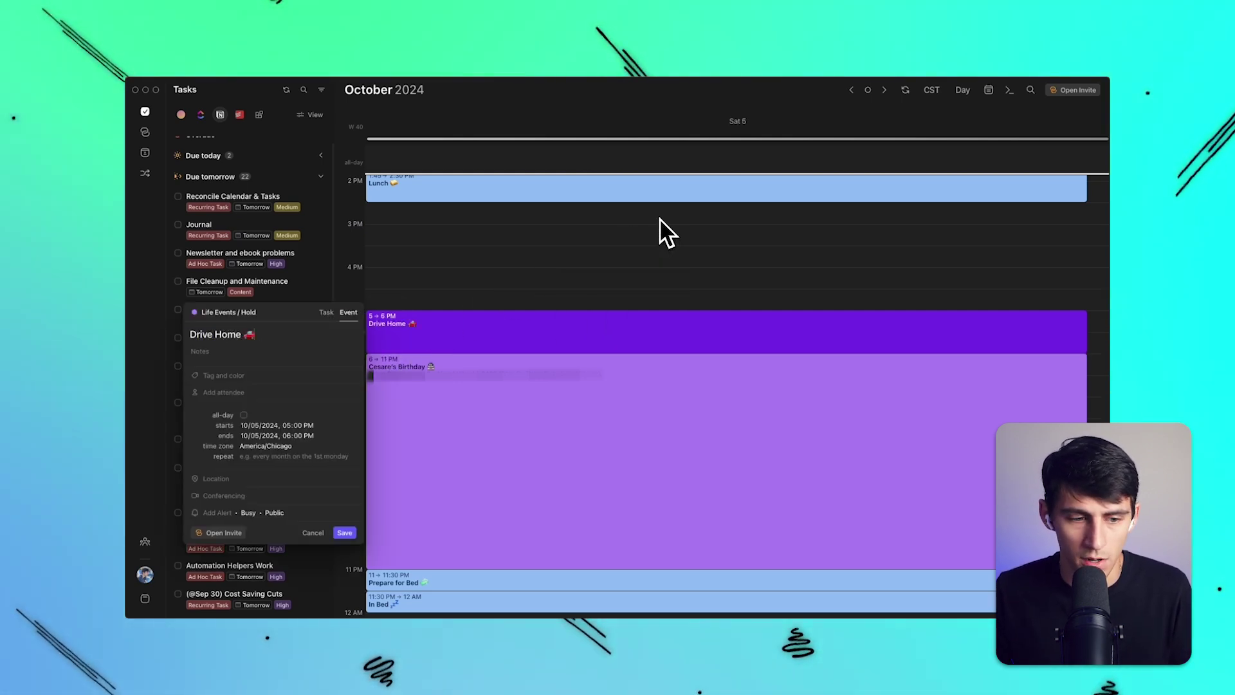
{"action": "left_click", "coordinate": [255, 382]}
{"action": "left_click", "coordinate": [252, 389]}
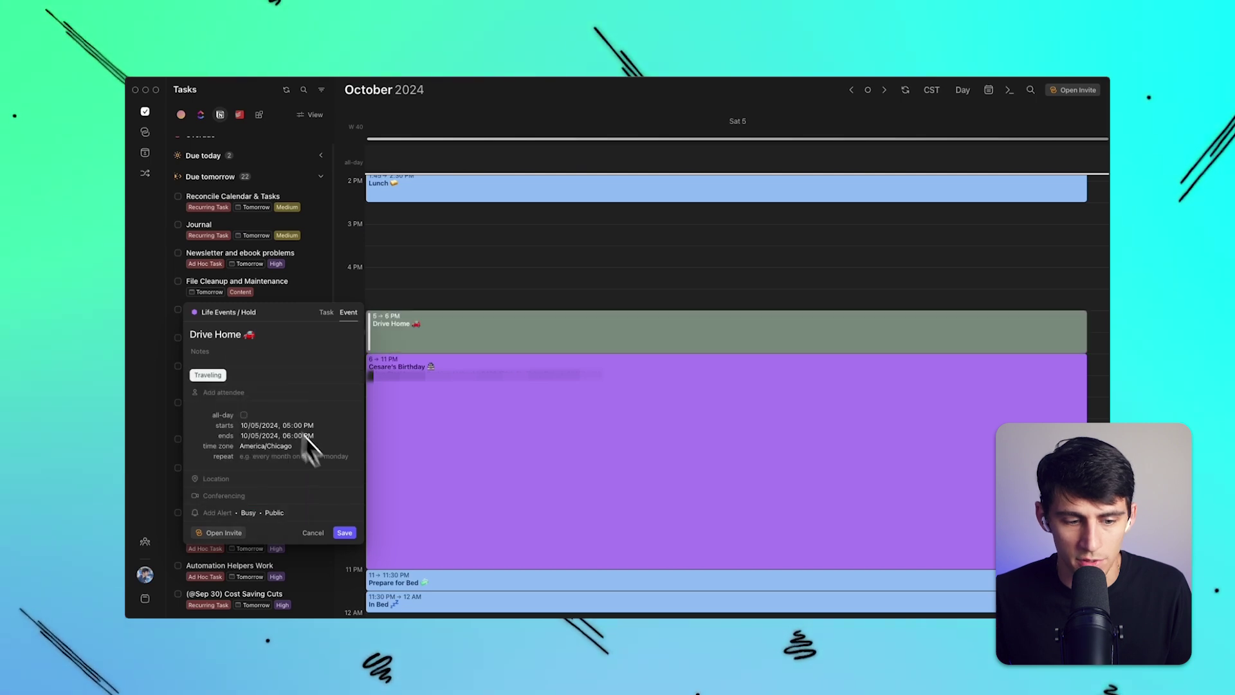
{"action": "left_click", "coordinate": [344, 533]}
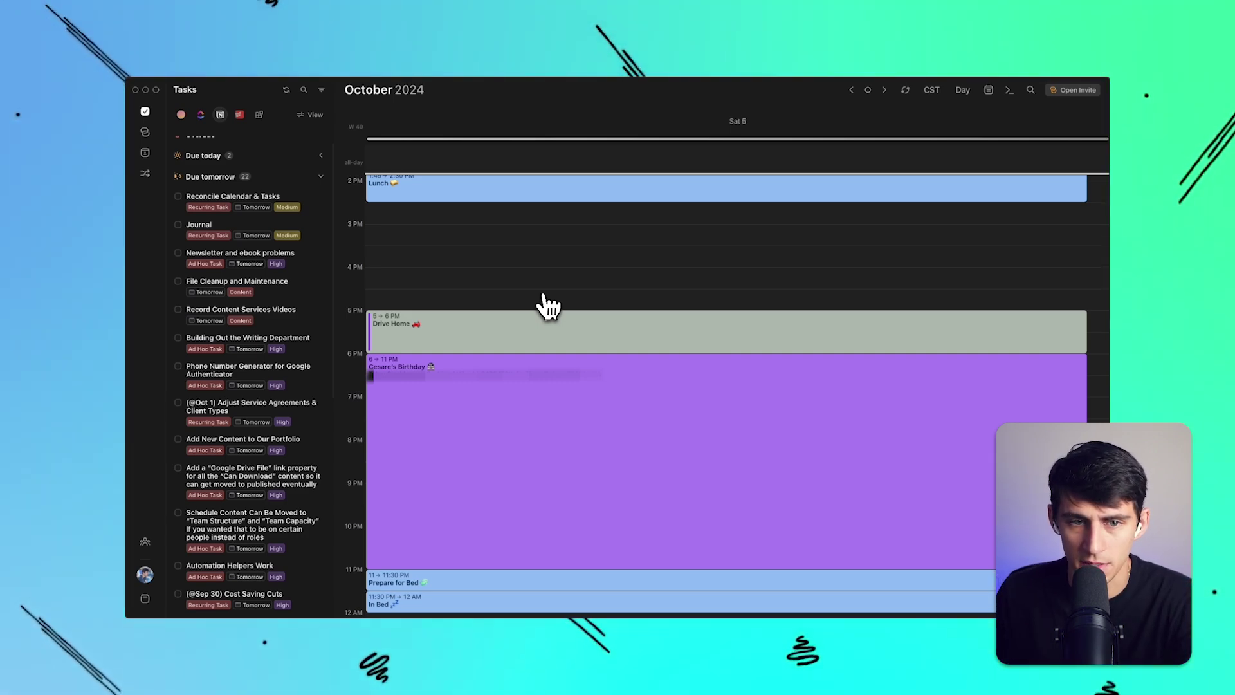
- Move Shower to 7:45 AM for the recurring event and delete Go For a Run
{"action": "scroll", "coordinate": [664, 312], "scroll_direction": "up", "scroll_amount": 10}
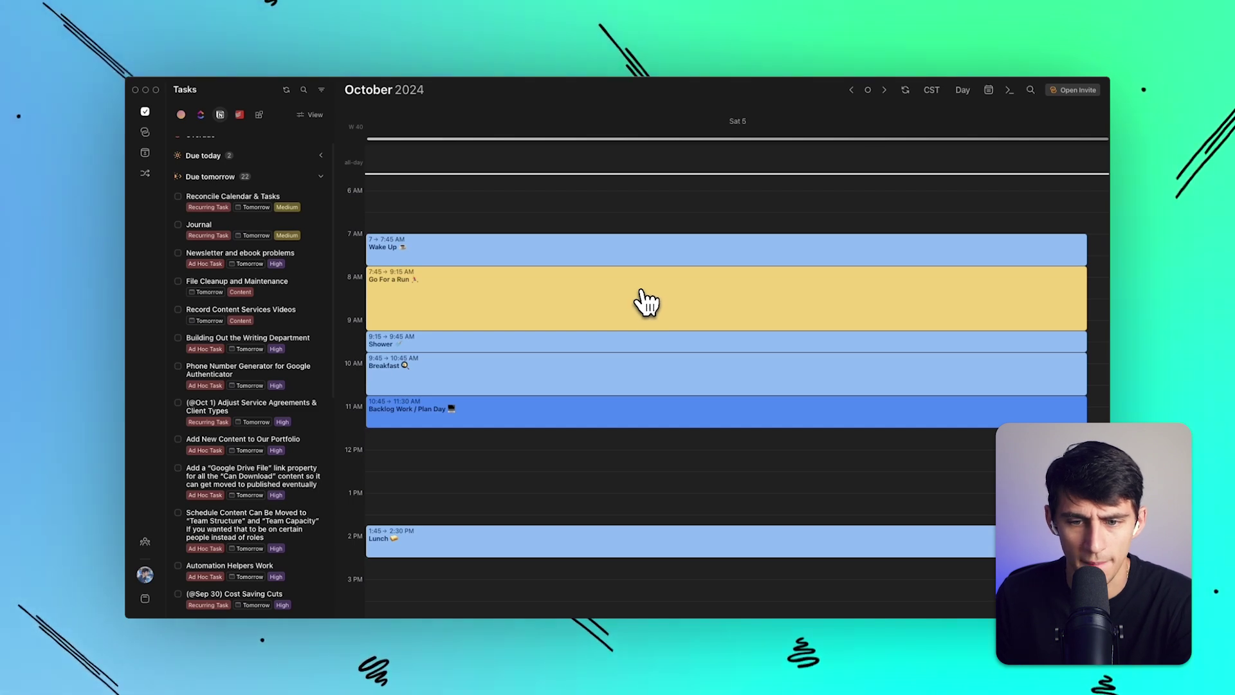
{"action": "left_click", "coordinate": [643, 299]}
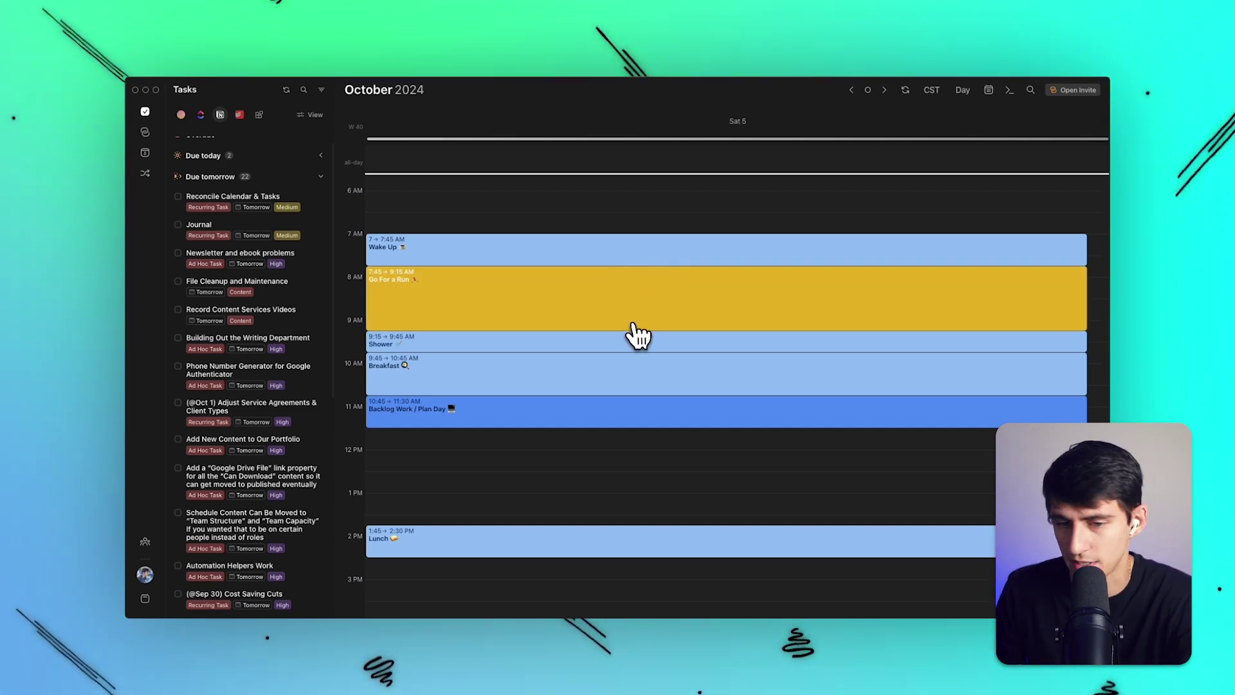
{"action": "left_click_drag", "start_coordinate": [643, 335], "coordinate": [610, 334]}
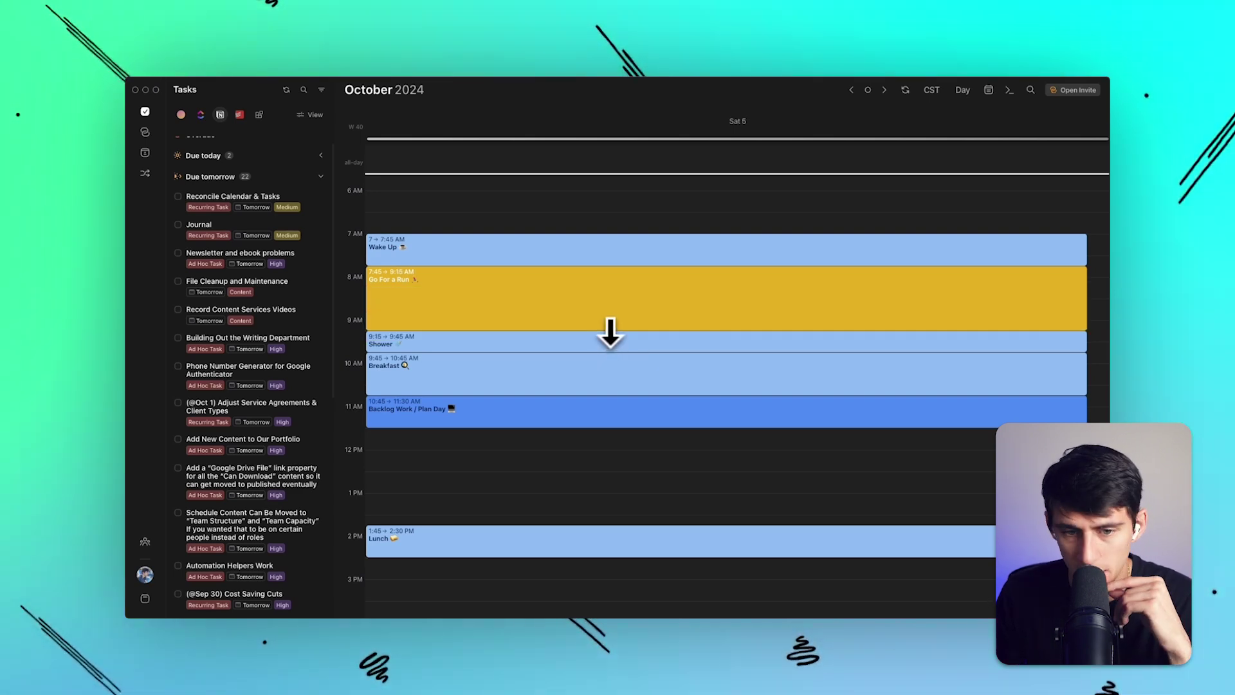
{"action": "left_click_drag", "start_coordinate": [573, 347], "coordinate": [561, 288]}
{"action": "left_click", "coordinate": [623, 390]}
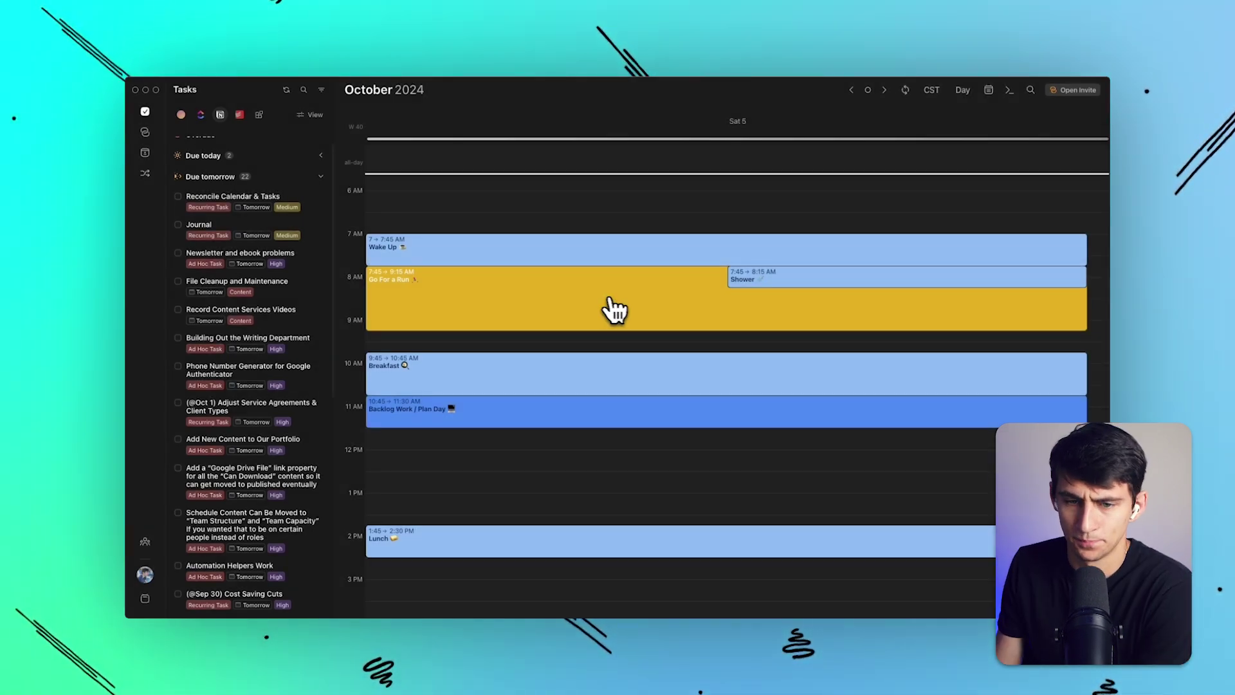
{"action": "right_click", "coordinate": [666, 304]}
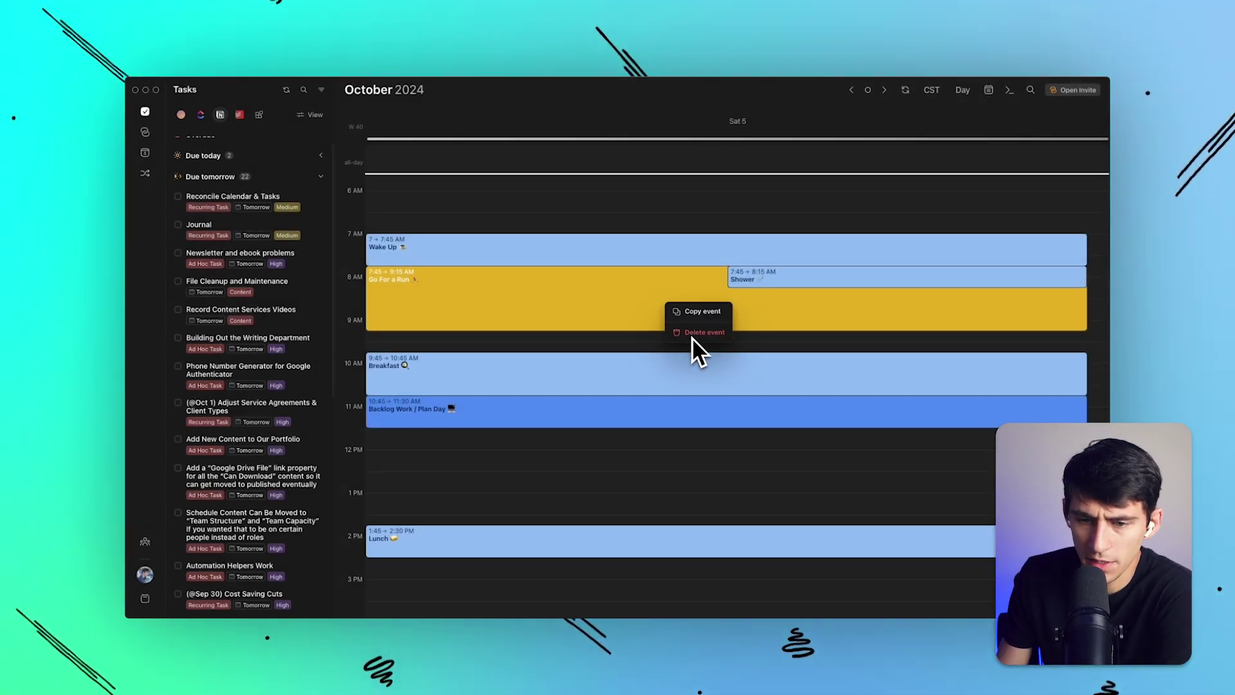
{"action": "left_click", "coordinate": [693, 332]}
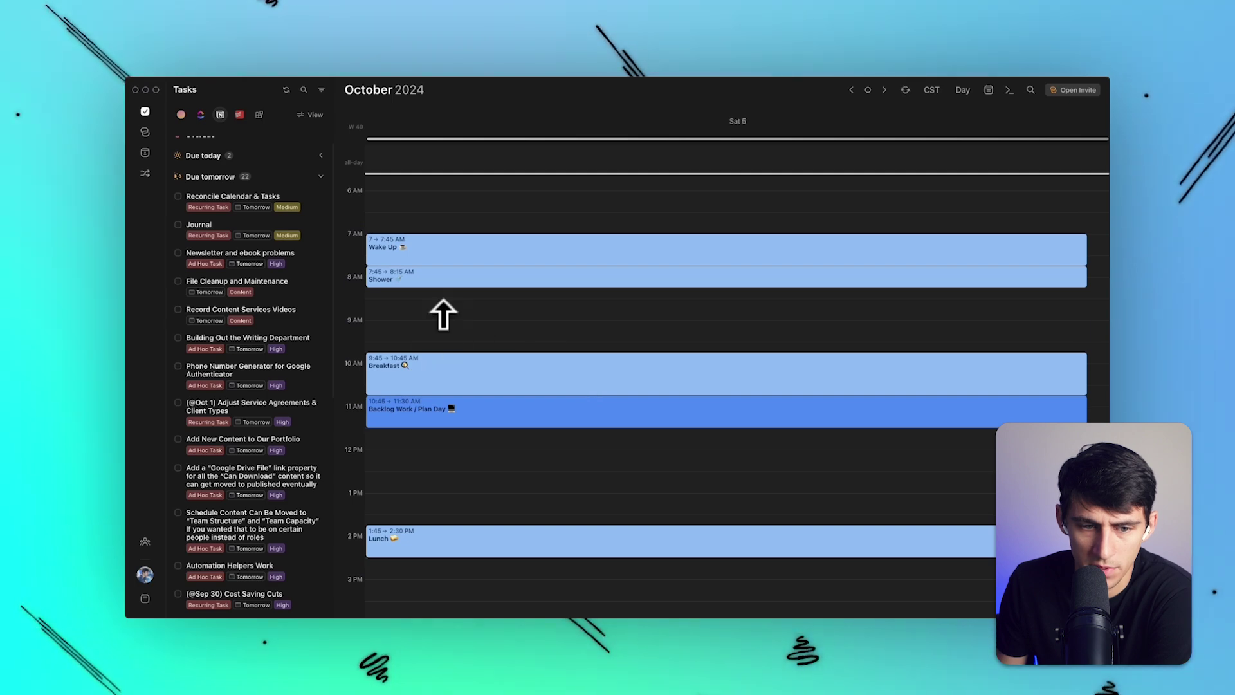
- Move Breakfast to 8:15 AM, then delete the Breakfast event
{"action": "left_click_drag", "start_coordinate": [447, 328], "coordinate": [441, 303]}
{"action": "left_click", "coordinate": [598, 379]}
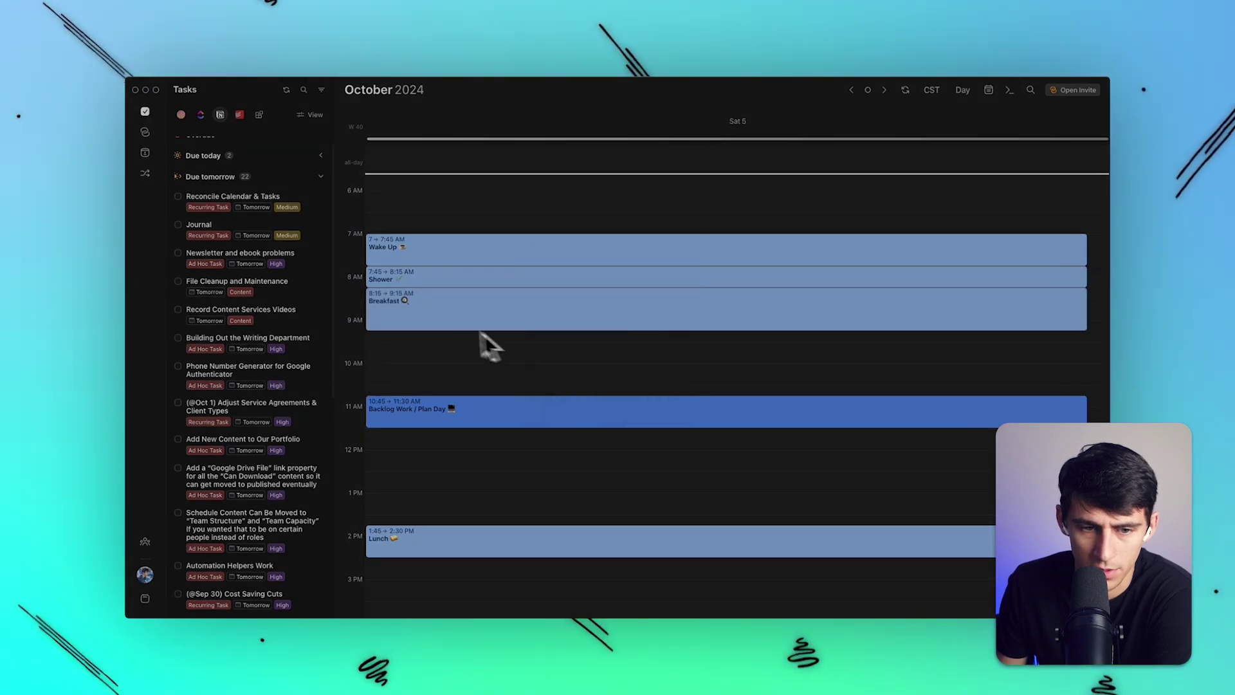
{"action": "left_click", "coordinate": [479, 308]}
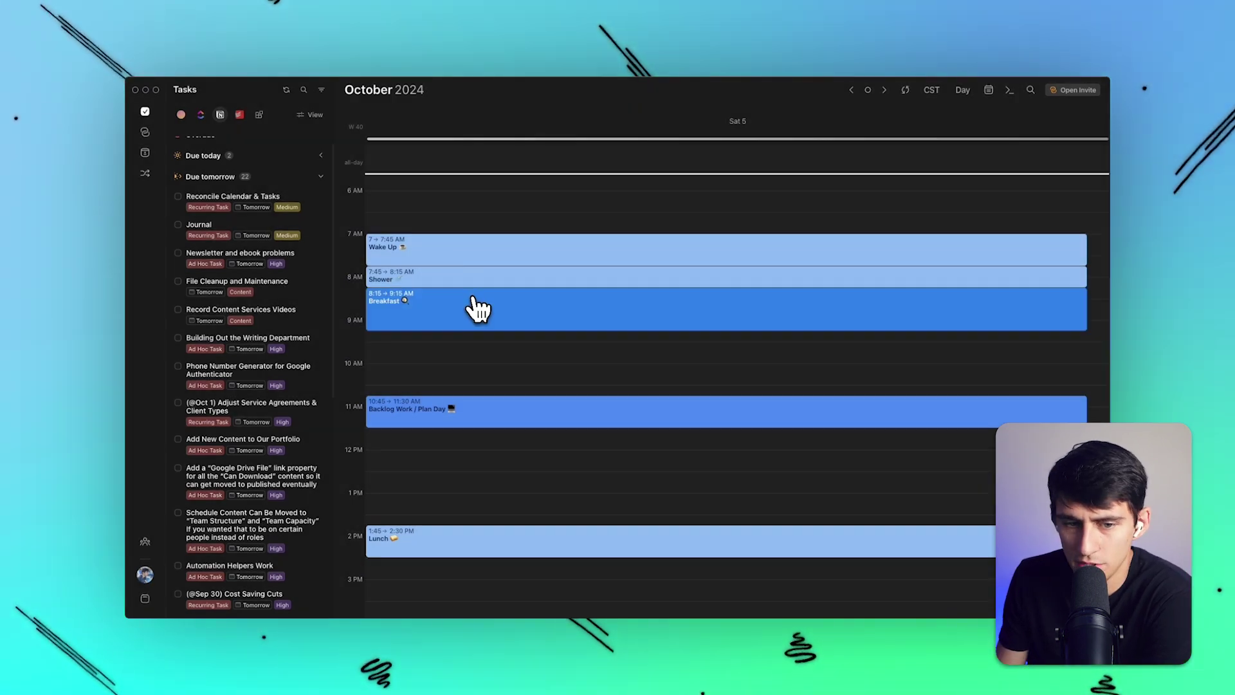
{"action": "right_click", "coordinate": [462, 319]}
{"action": "left_click", "coordinate": [482, 349]}
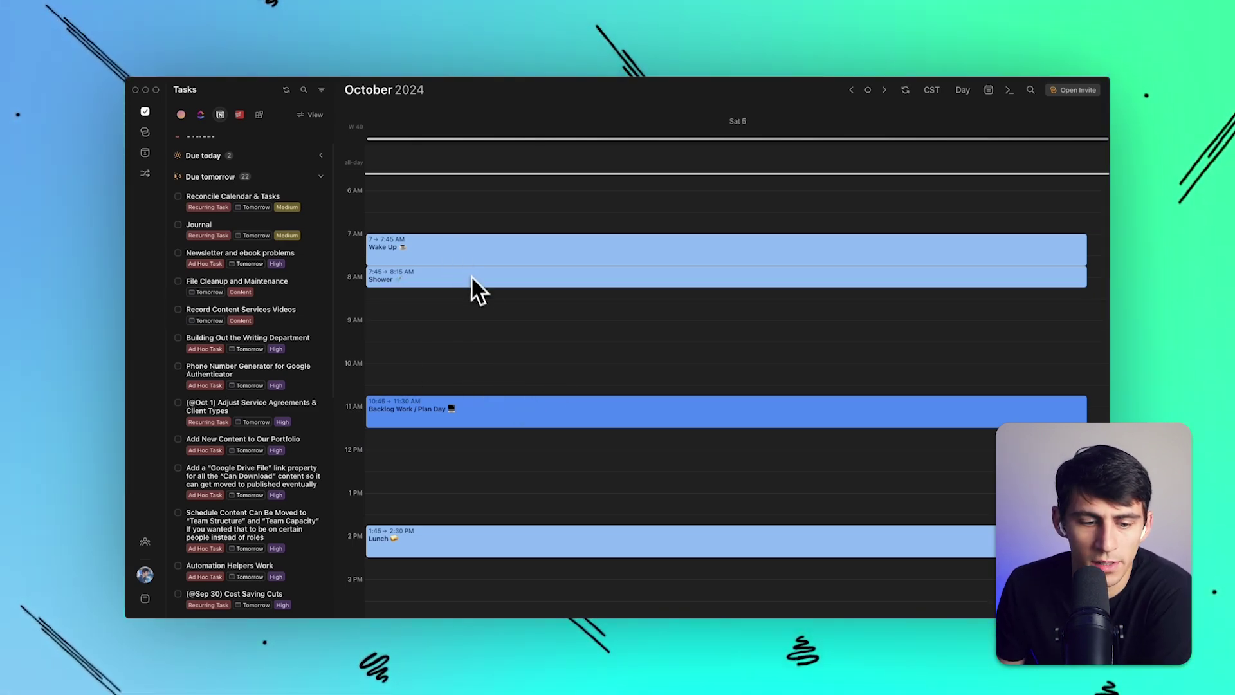
- Move Lunch to 1:30–2:15 PM, cancelling an extra move to 1:00 PM
{"action": "scroll", "coordinate": [486, 394], "scroll_direction": "down", "scroll_amount": 1}
{"action": "left_click_drag", "start_coordinate": [406, 526], "coordinate": [407, 515]}
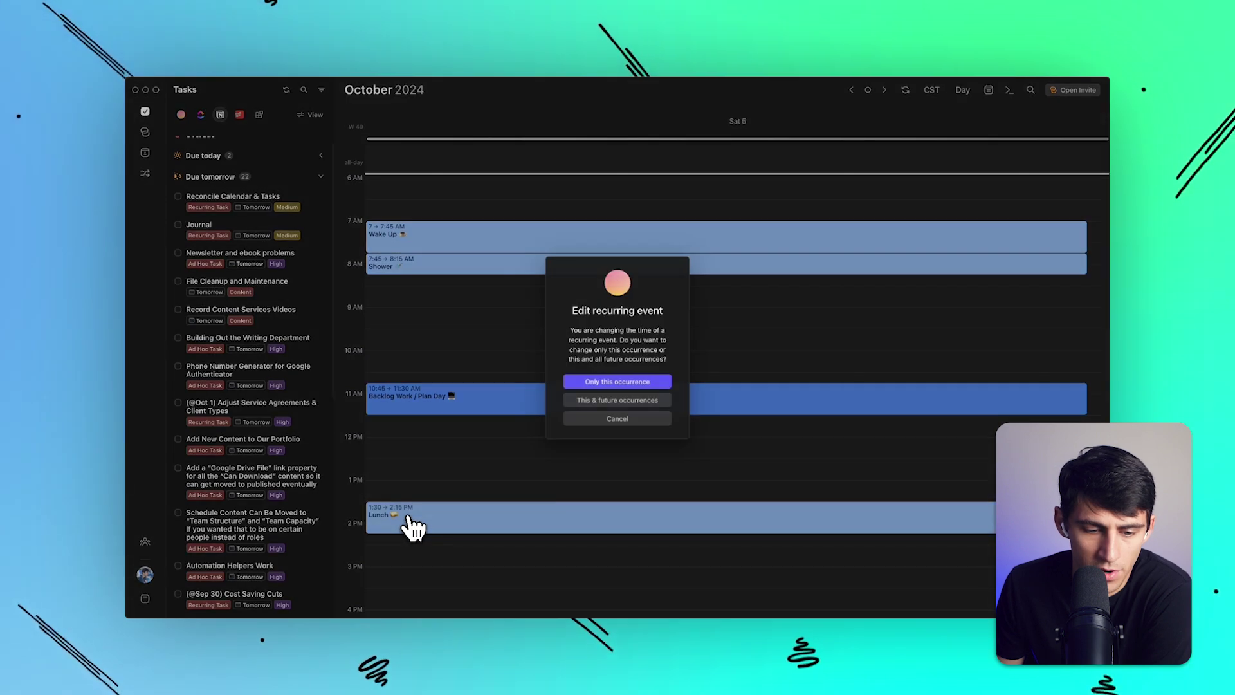
{"action": "left_click", "coordinate": [538, 401]}
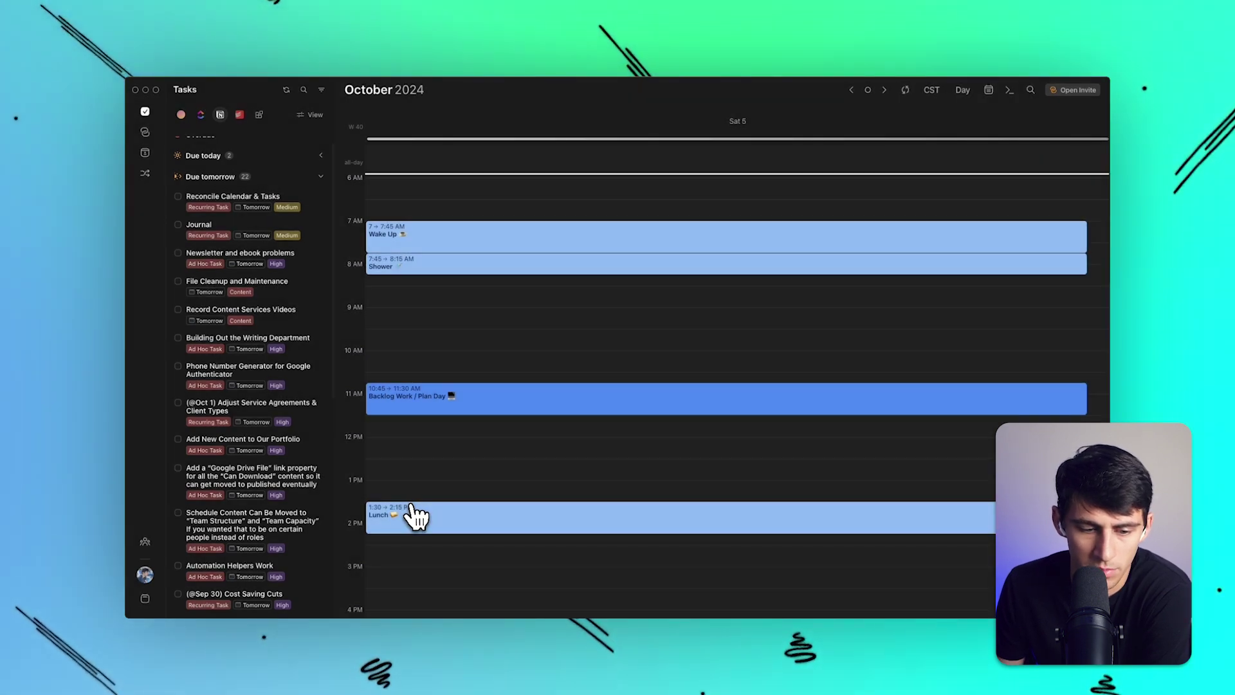
{"action": "left_click_drag", "start_coordinate": [410, 523], "coordinate": [414, 502]}
{"action": "key", "text": "BackSpace"}
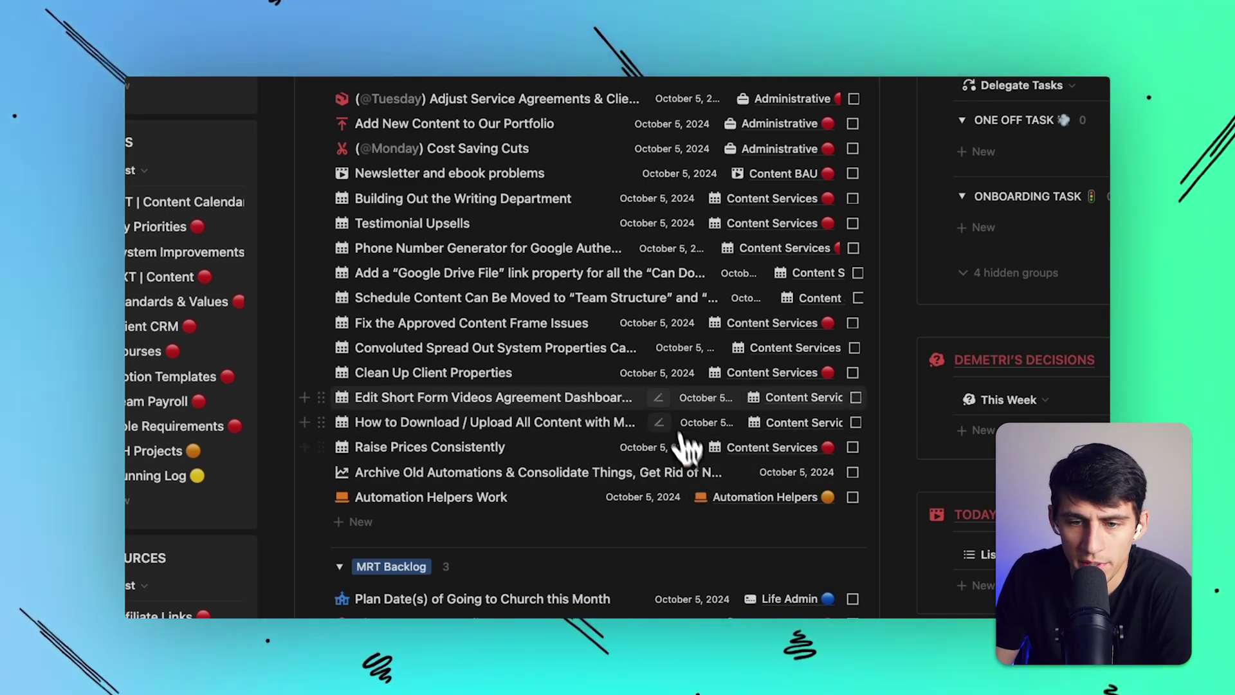
- Change the Newsletter and ebook problems task's priority from High to MRT Backlog
{"action": "left_click", "coordinate": [602, 174]}
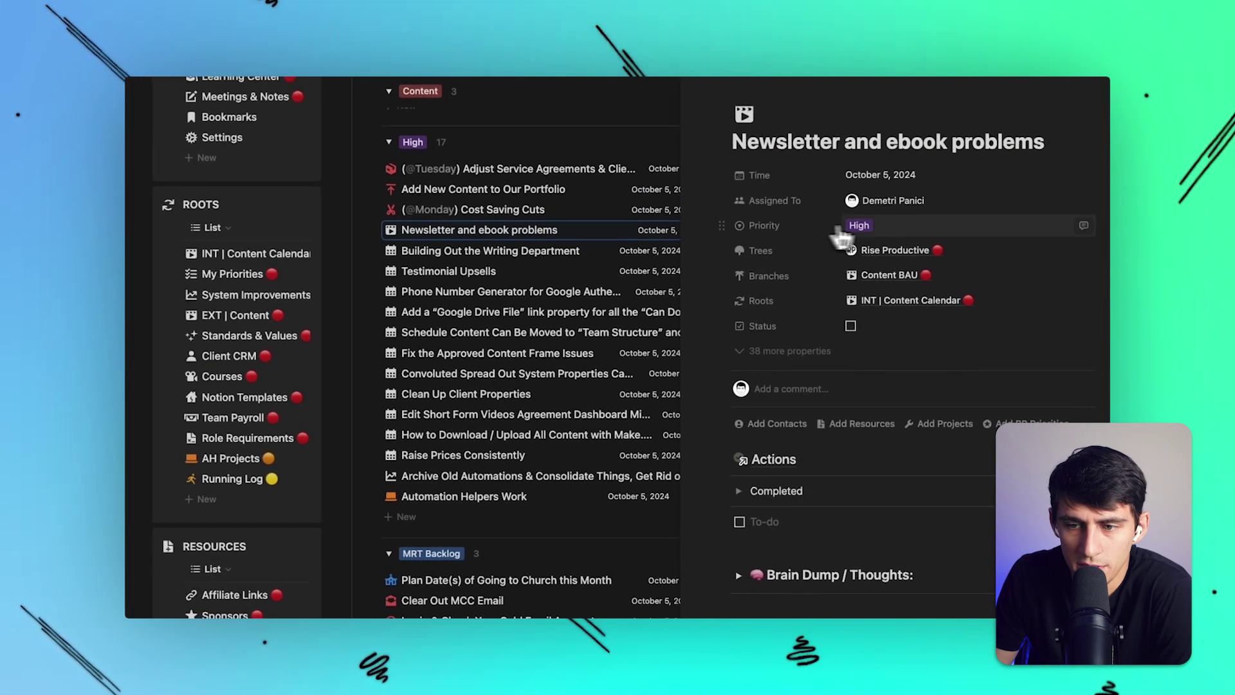
{"action": "left_click", "coordinate": [880, 201]}
{"action": "left_click", "coordinate": [794, 110]}
{"action": "left_click", "coordinate": [856, 227]}
{"action": "left_click", "coordinate": [903, 326]}
{"action": "scroll", "coordinate": [491, 311], "scroll_direction": "down", "scroll_amount": 5}
- In Morgen, move Backlog Work / Plan Day to 8:15–9:15 AM, right after Shower
{"action": "left_click", "coordinate": [518, 608]}
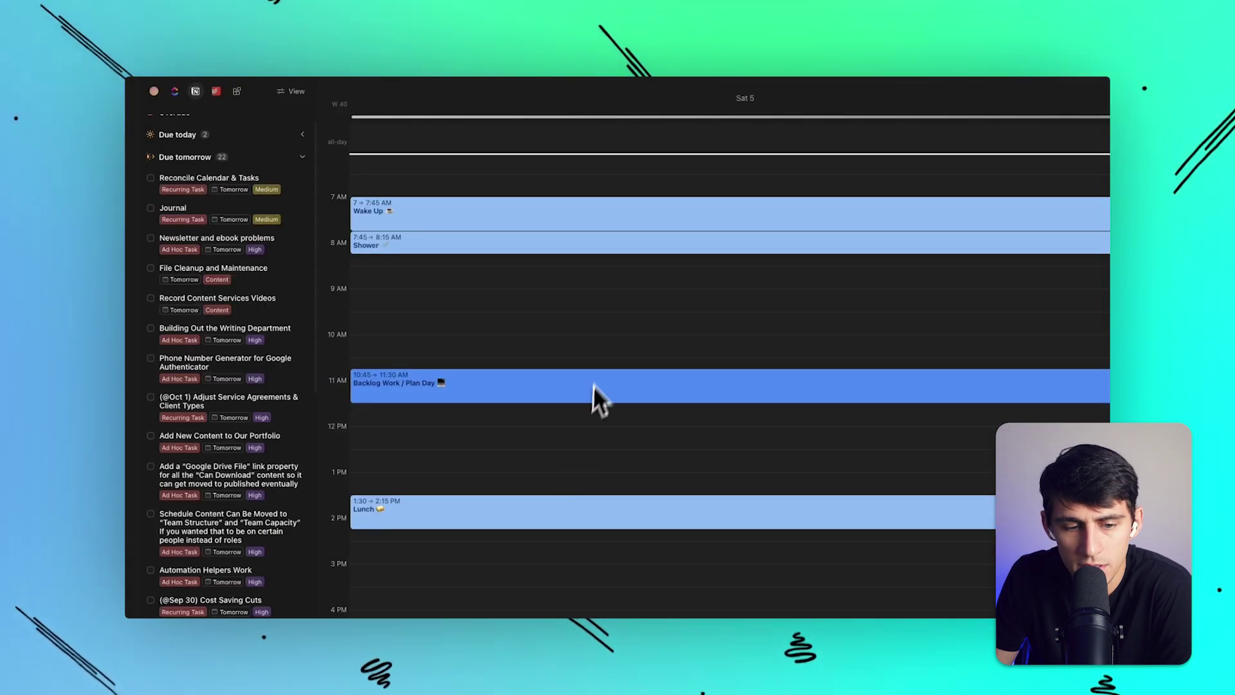
{"action": "left_click_drag", "start_coordinate": [419, 386], "coordinate": [475, 300]}
{"action": "left_click", "coordinate": [617, 372]}
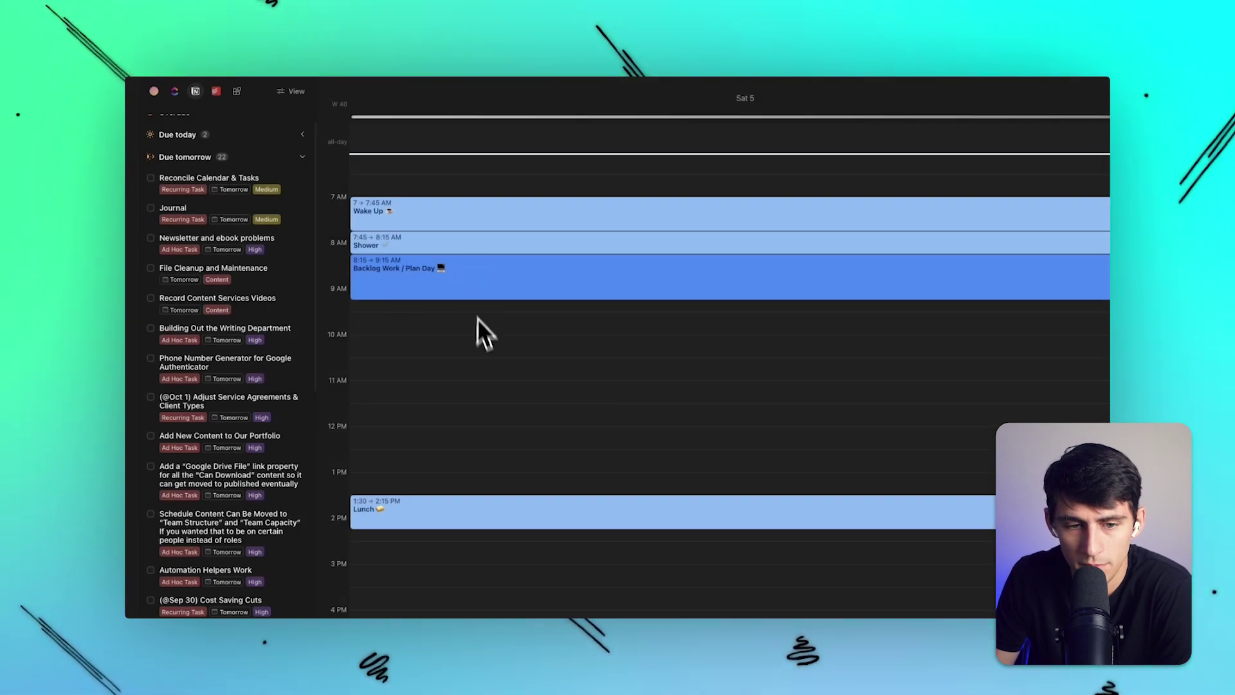
{"action": "left_click", "coordinate": [455, 295]}
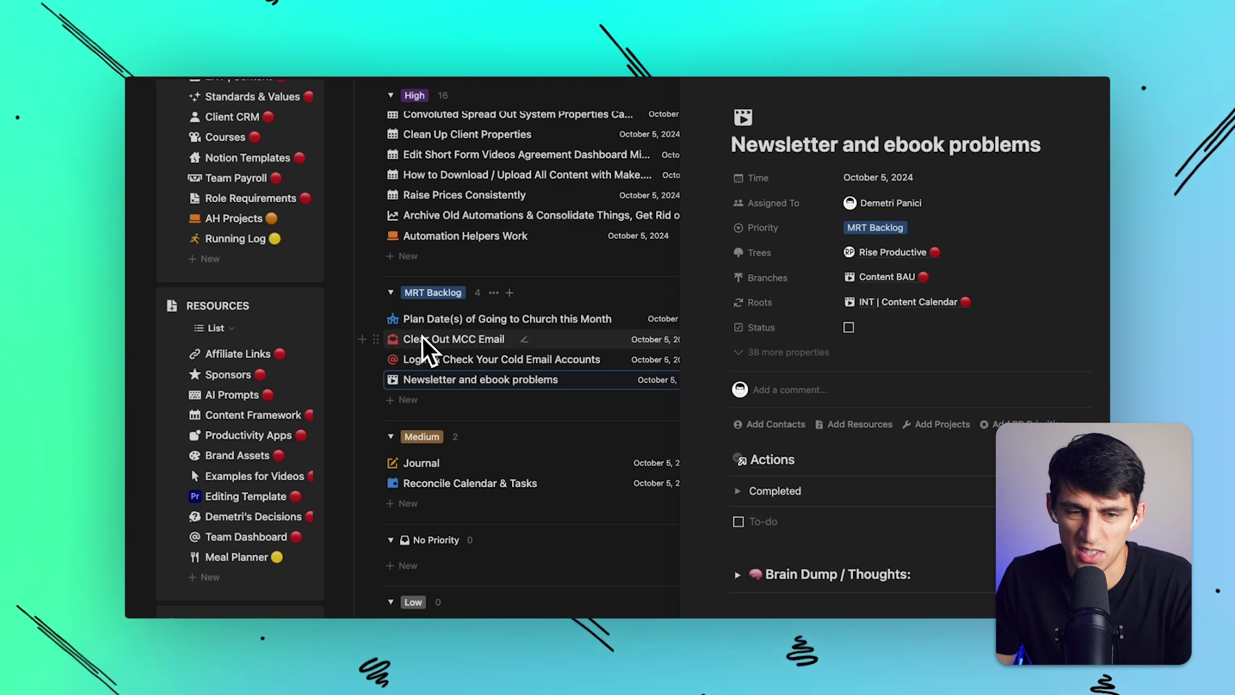
- Set Raise Prices Consistently's Time to October 12, 2024, then close its task page
{"action": "scroll", "coordinate": [578, 309], "scroll_direction": "up", "scroll_amount": 3}
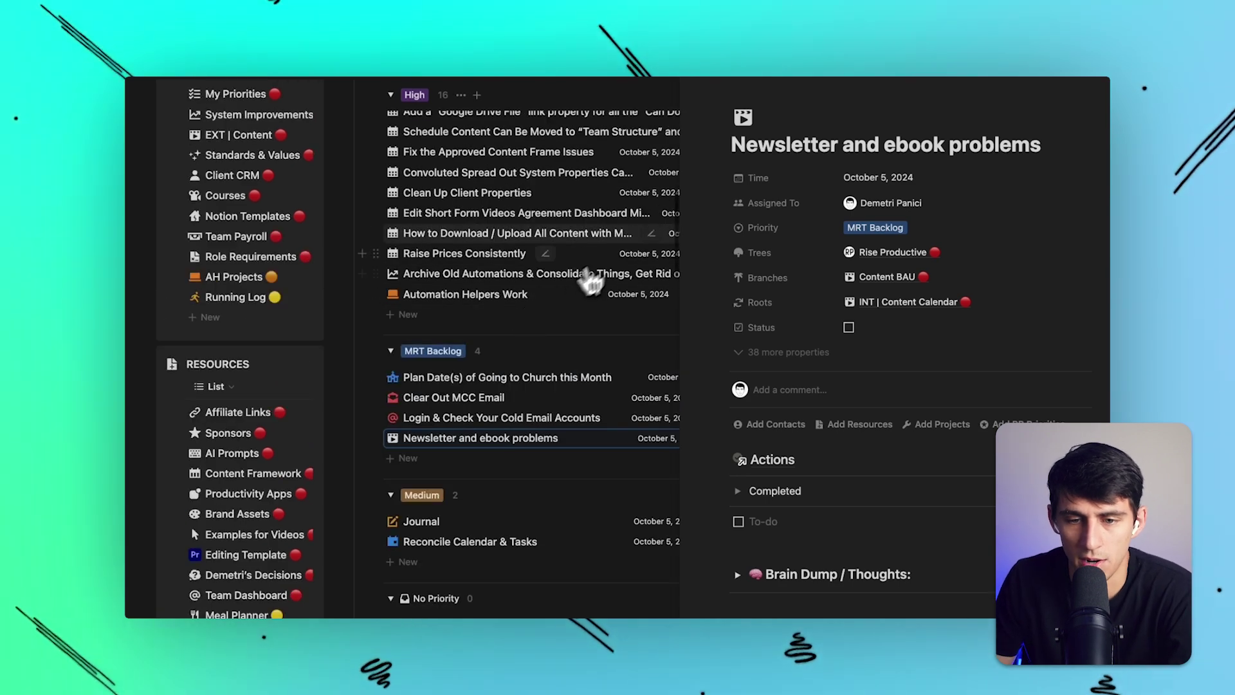
{"action": "left_click", "coordinate": [646, 252]}
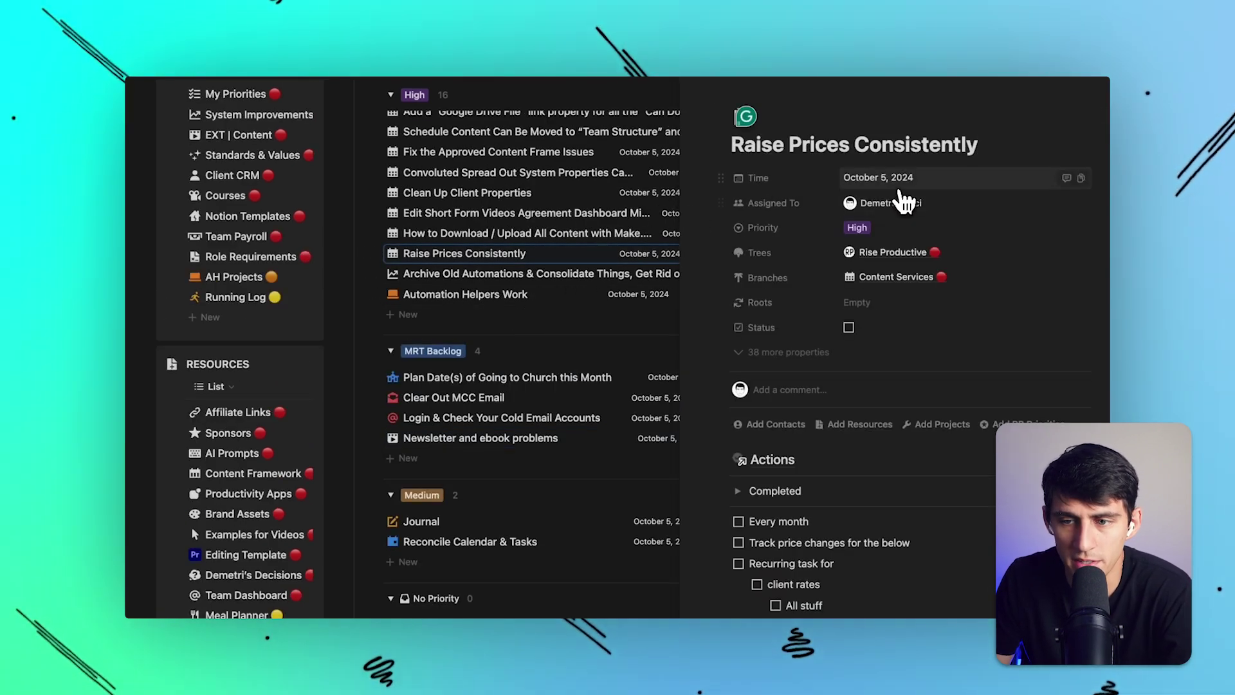
{"action": "left_click", "coordinate": [888, 178]}
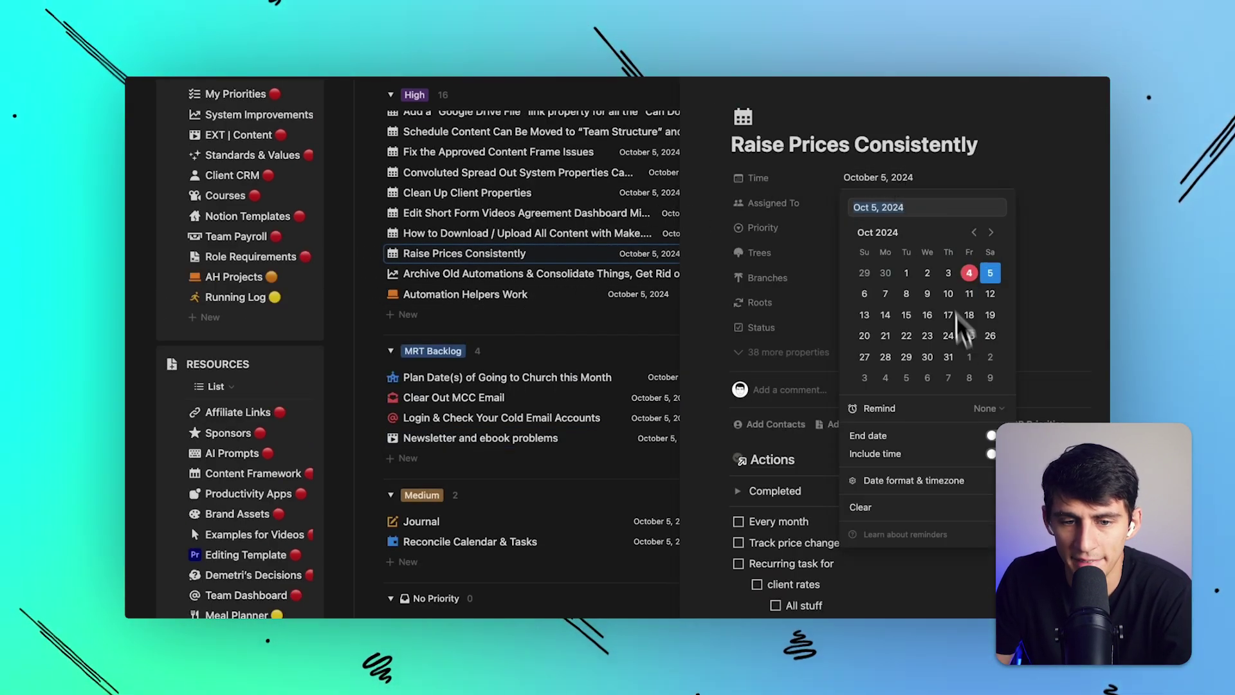
{"action": "left_click", "coordinate": [948, 293]}
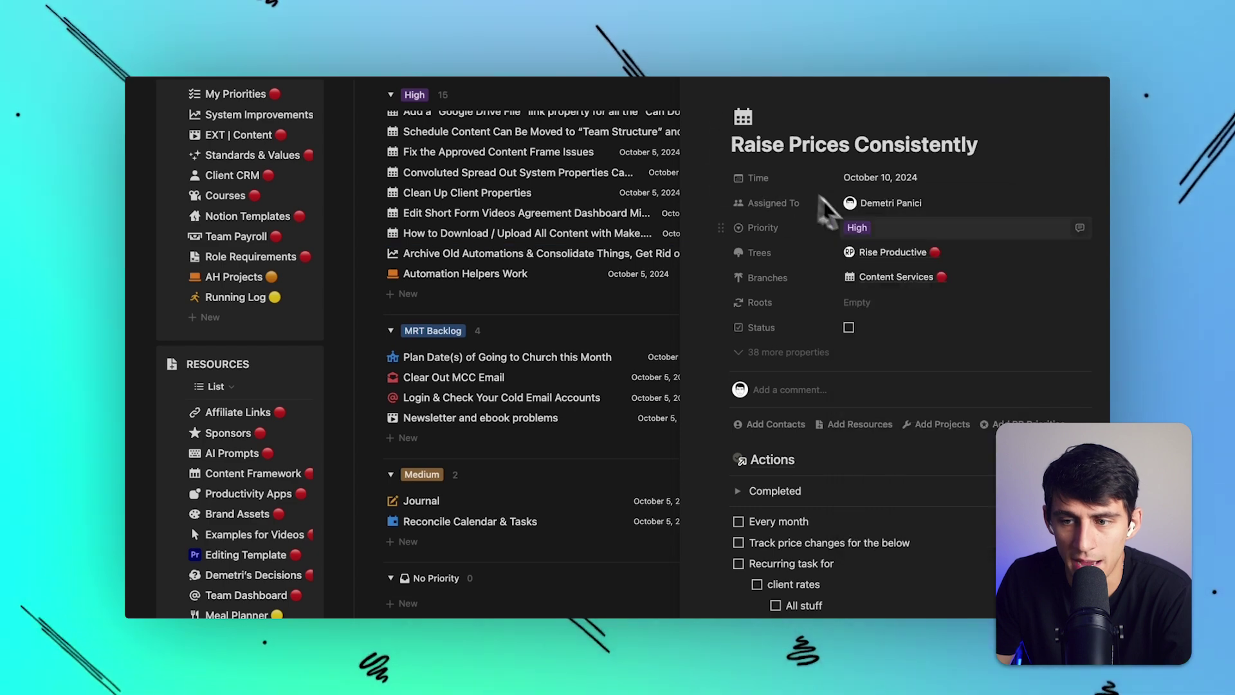
{"action": "left_click", "coordinate": [945, 180]}
{"action": "left_click", "coordinate": [990, 294]}
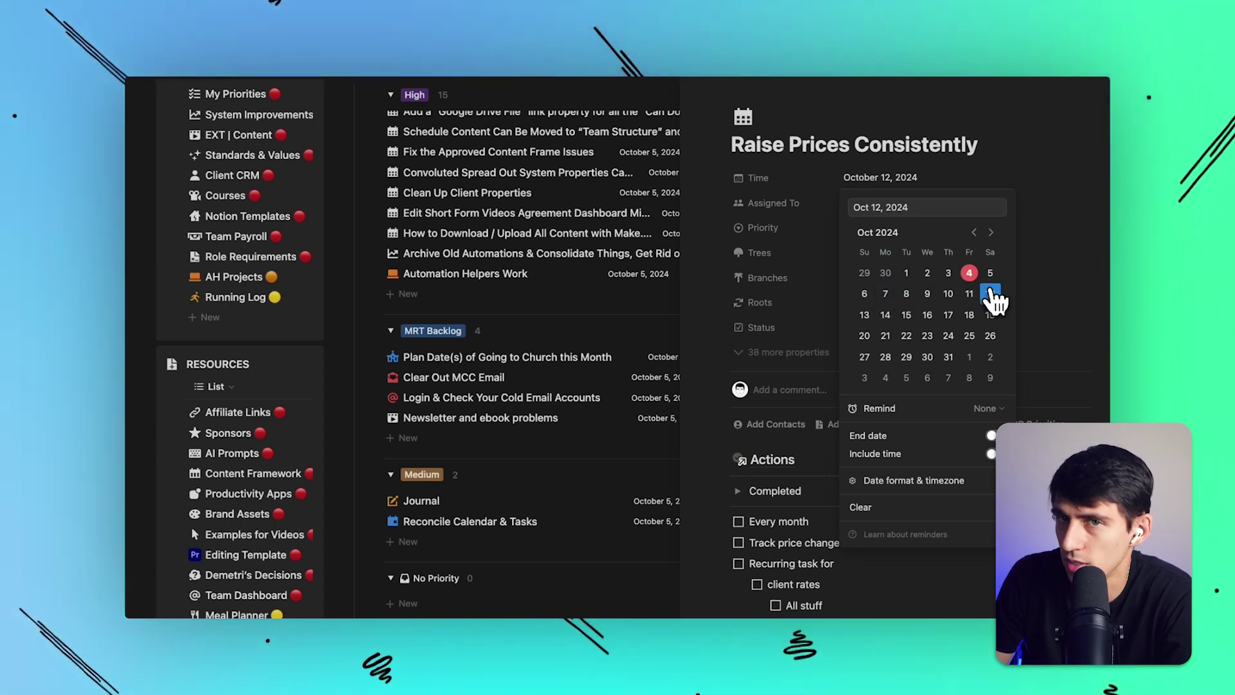
{"action": "left_click", "coordinate": [766, 187]}
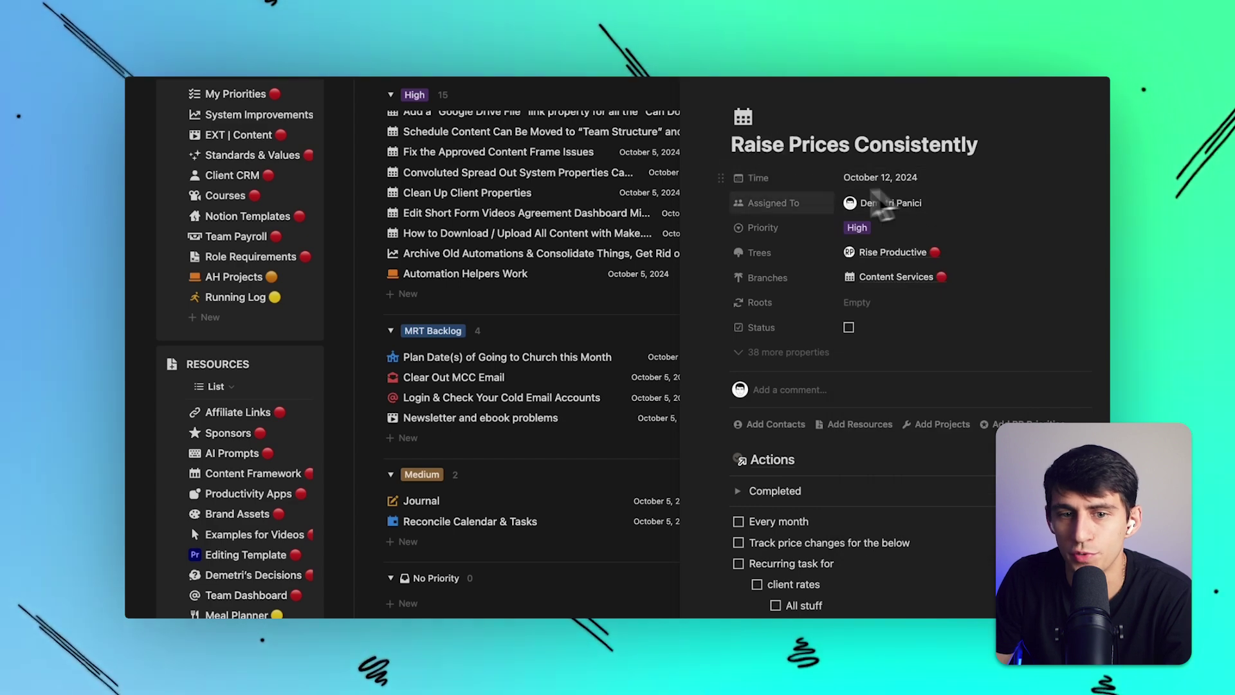
{"action": "scroll", "coordinate": [621, 257], "scroll_direction": "up", "scroll_amount": 4}
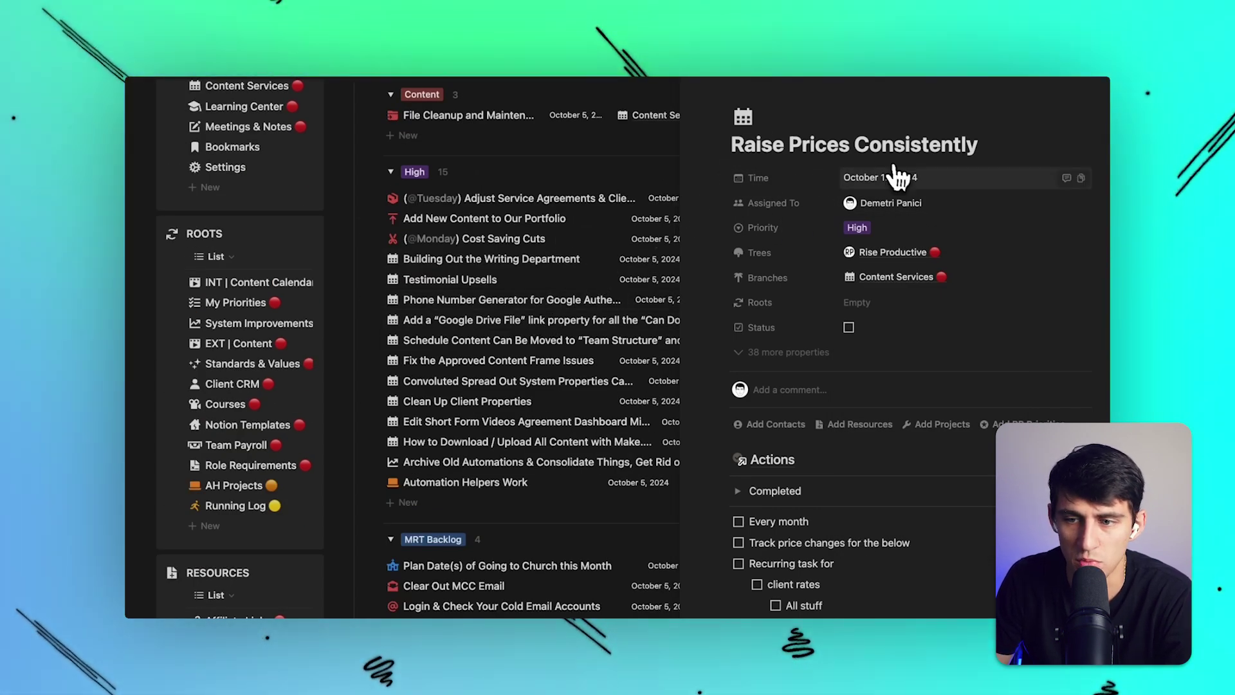
{"action": "left_click", "coordinate": [880, 177]}
{"action": "left_click", "coordinate": [990, 296]}
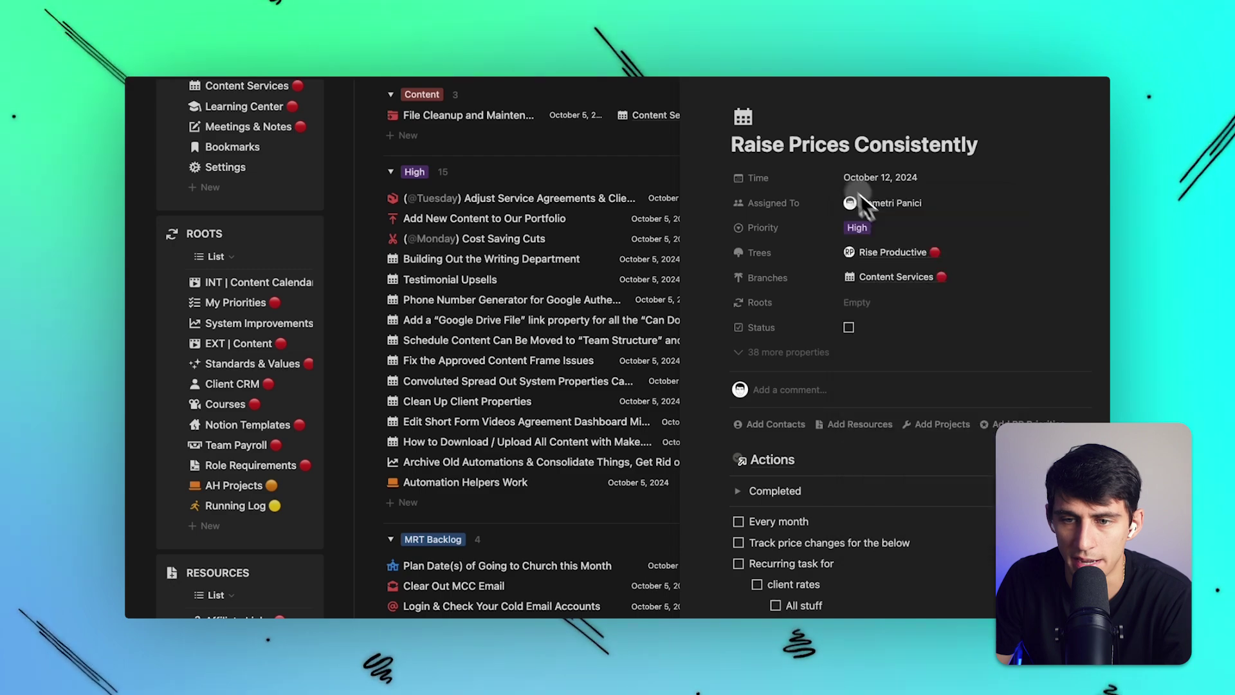
{"action": "left_click", "coordinate": [700, 94]}
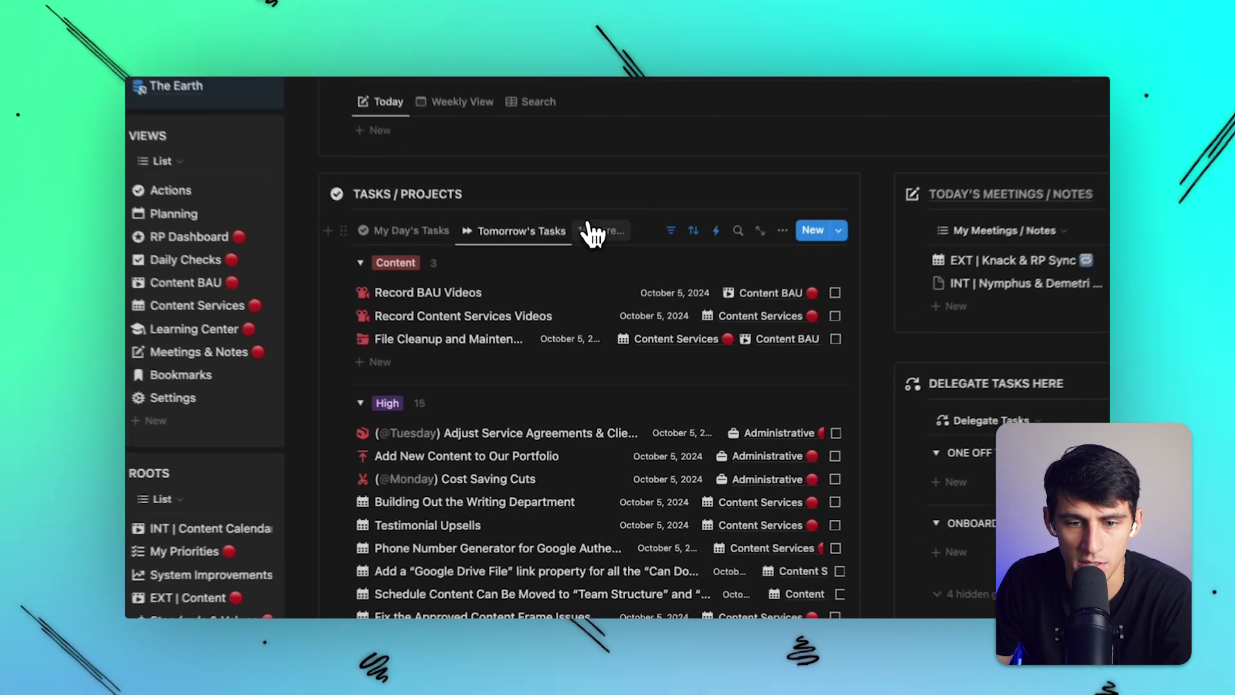
- Switch the task list to the This Week (by Day) view and review the Oct 5 group
{"action": "left_click", "coordinate": [600, 264]}
{"action": "left_click", "coordinate": [566, 315]}
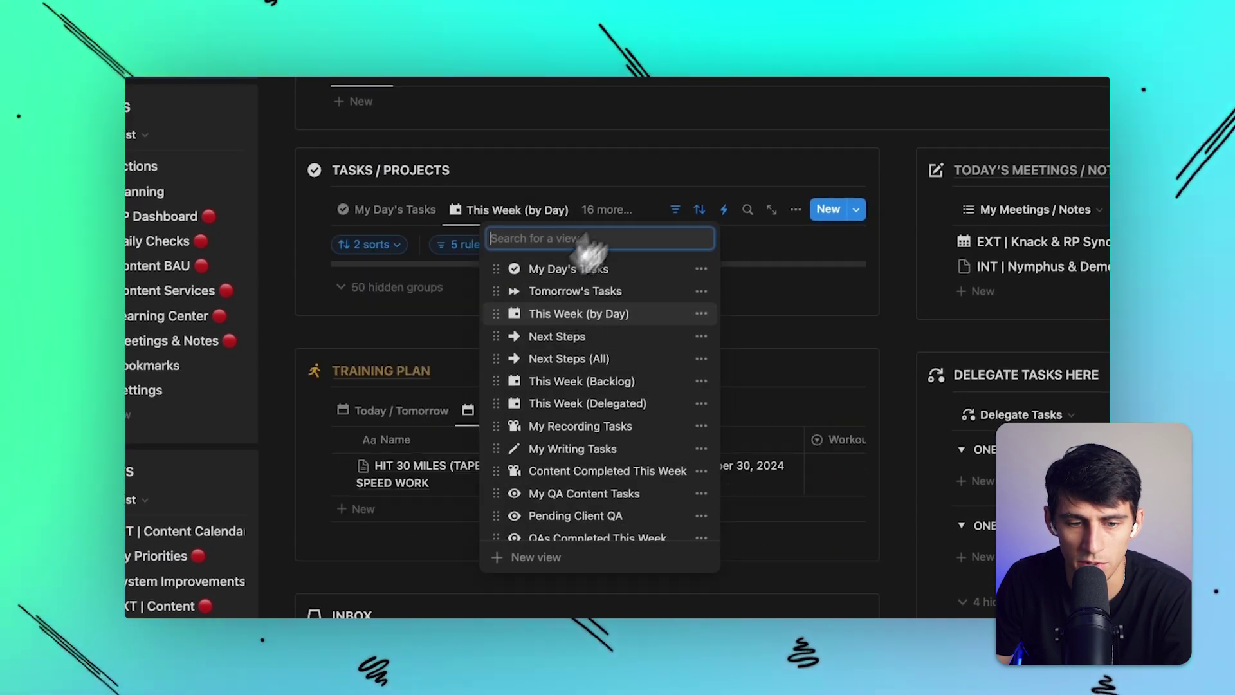
{"action": "scroll", "coordinate": [671, 186], "scroll_direction": "down", "scroll_amount": 3}
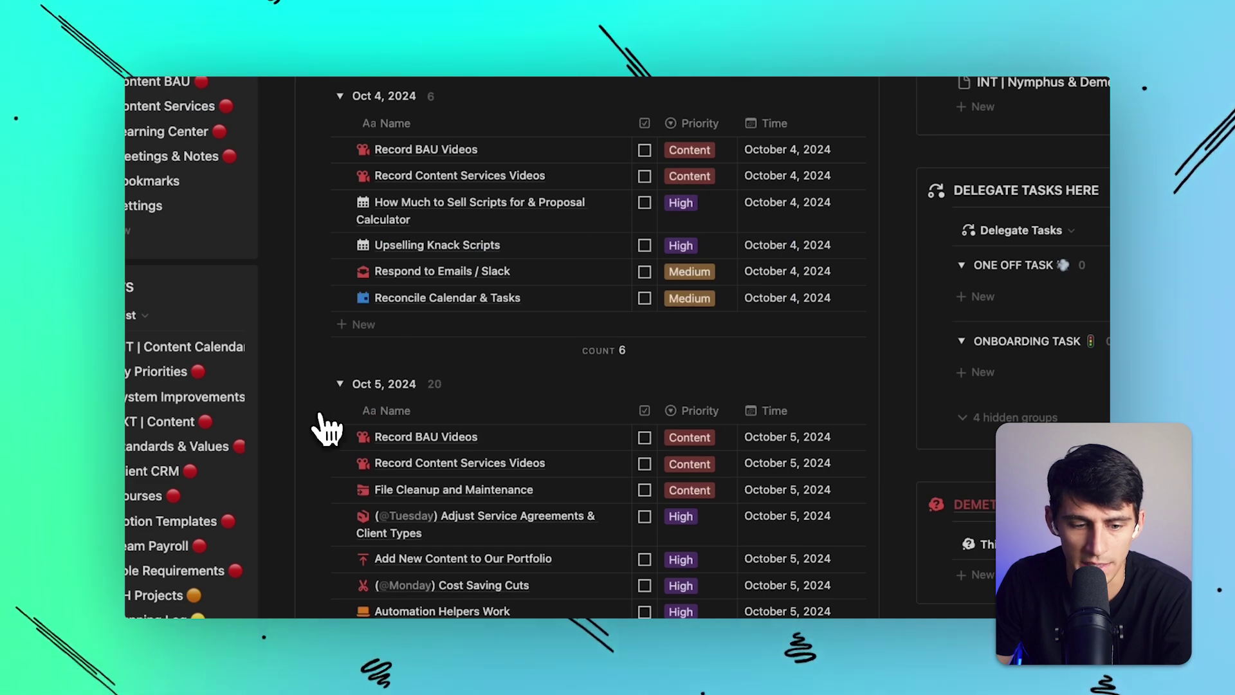
{"action": "scroll", "coordinate": [559, 392], "scroll_direction": "down", "scroll_amount": 7}
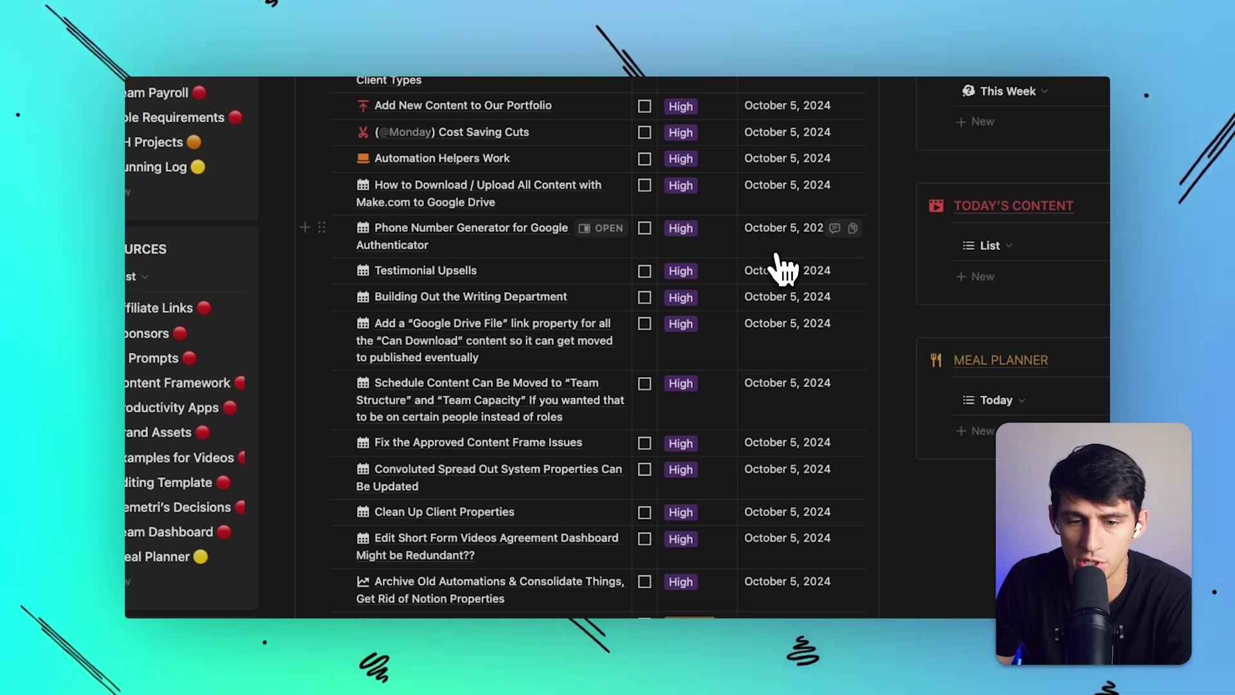
{"action": "scroll", "coordinate": [739, 284], "scroll_direction": "up", "scroll_amount": 4}
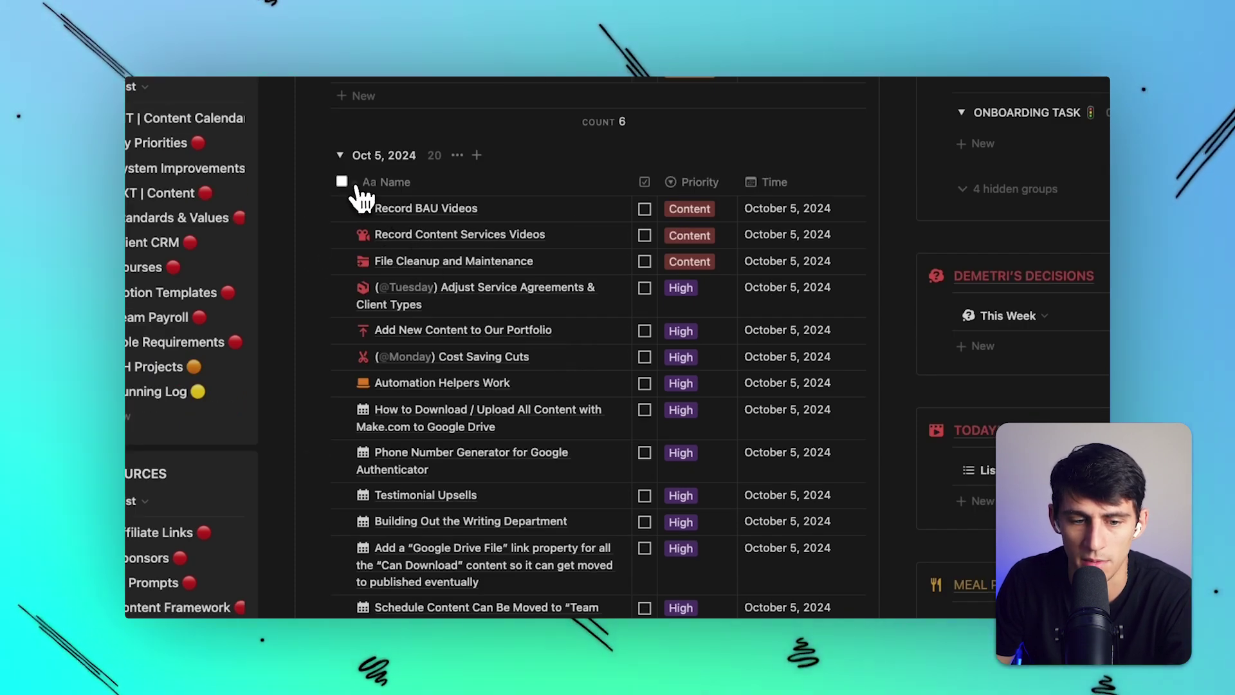
{"action": "left_click", "coordinate": [342, 182]}
{"action": "scroll", "coordinate": [540, 303], "scroll_direction": "down", "scroll_amount": 3}
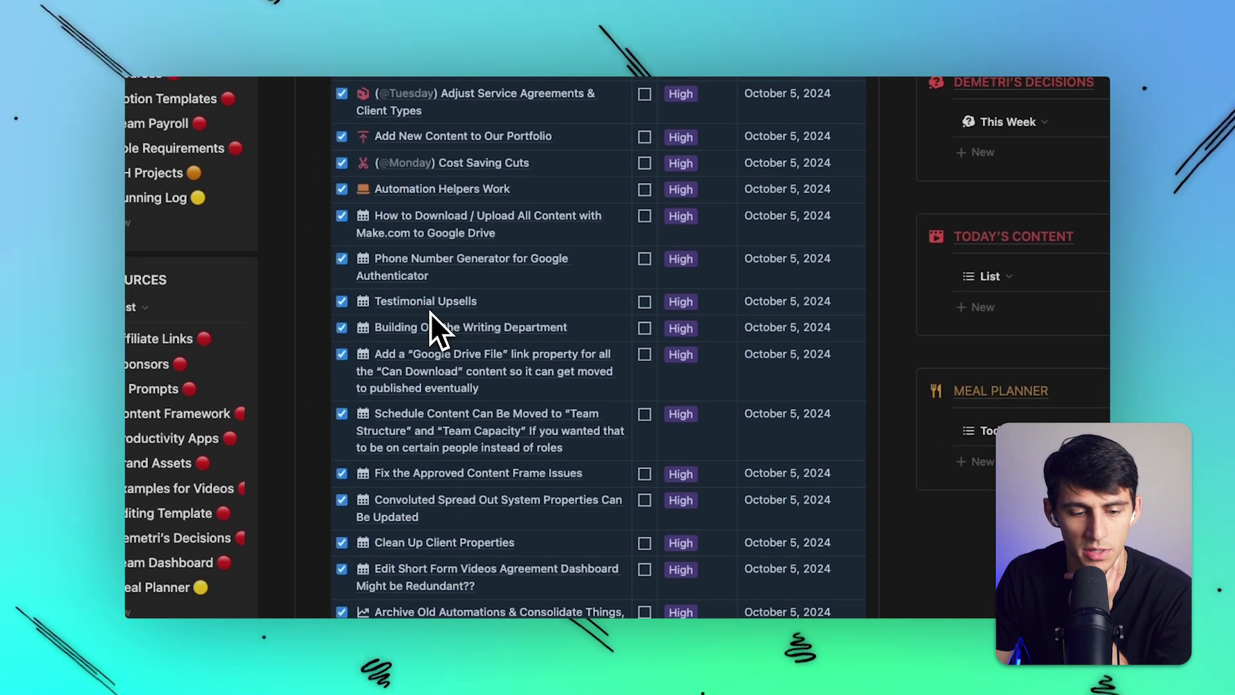
{"action": "scroll", "coordinate": [430, 313], "scroll_direction": "up", "scroll_amount": 2}
{"action": "key", "text": "Escape"}
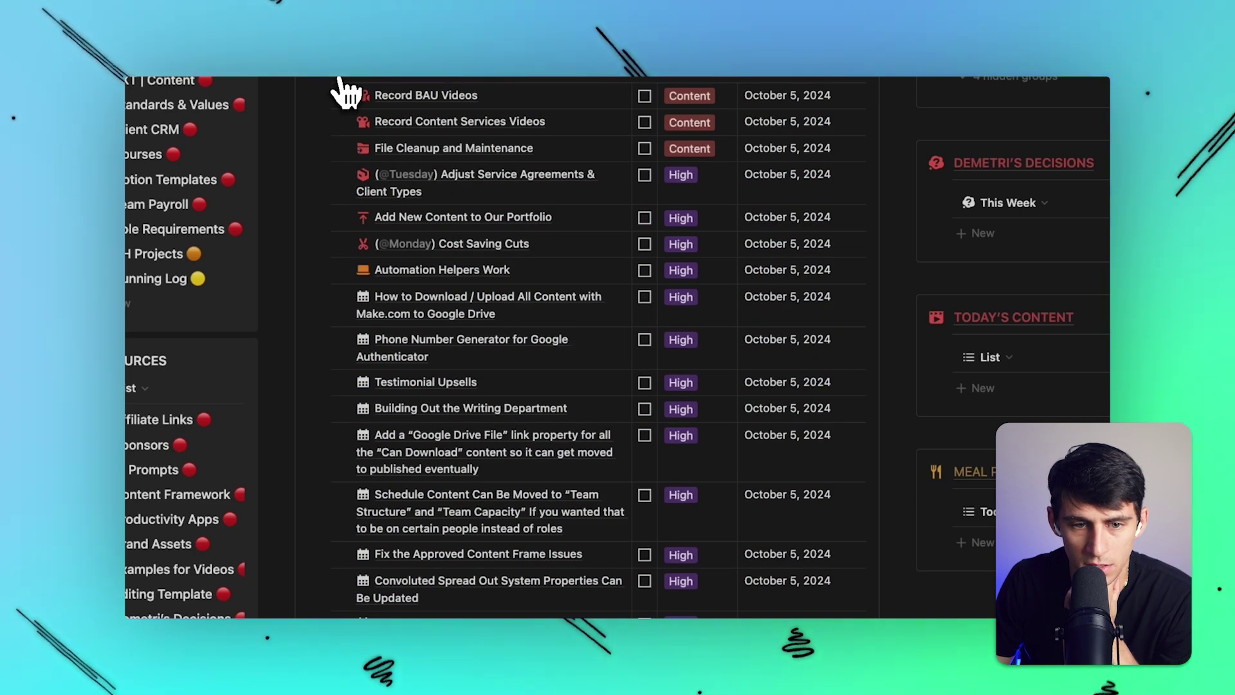
- Select seven Oct 5 tasks, Add New Content to Our Portfolio through Archive Old Automations, and edit their shared Time
{"action": "left_click", "coordinate": [342, 217]}
{"action": "left_click", "coordinate": [342, 243]}
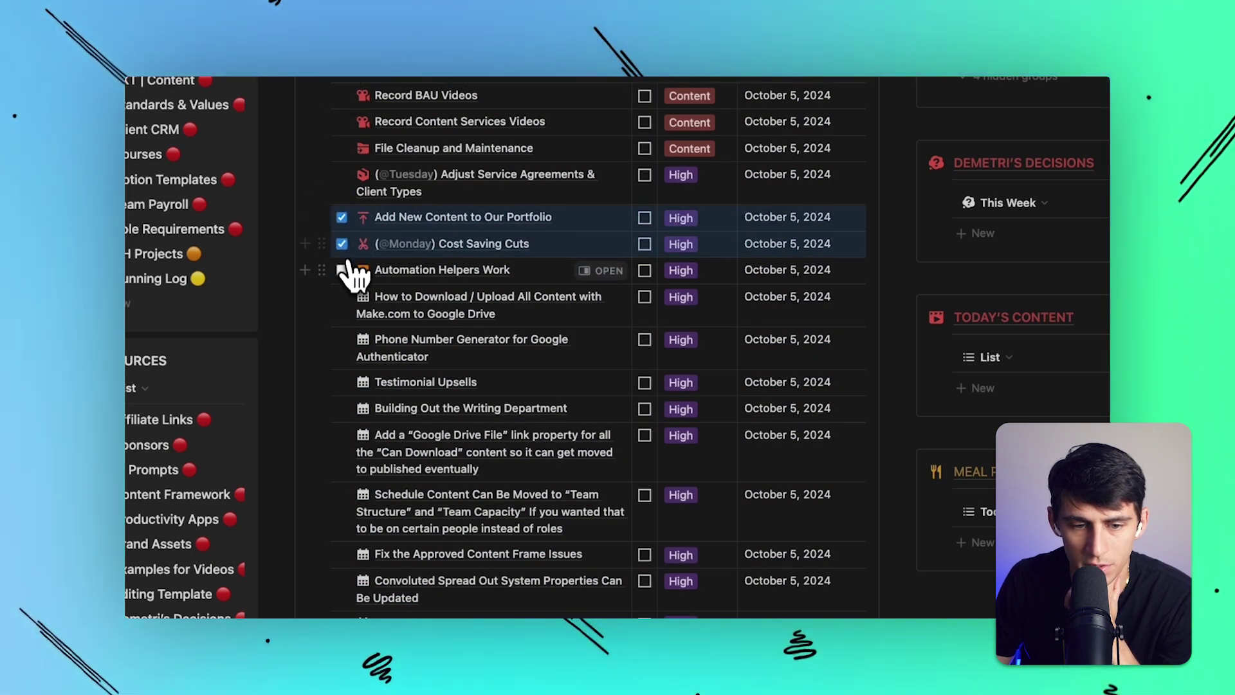
{"action": "left_click", "coordinate": [342, 297]}
{"action": "scroll", "coordinate": [344, 321], "scroll_direction": "down", "scroll_amount": 5}
{"action": "left_click", "coordinate": [341, 365]}
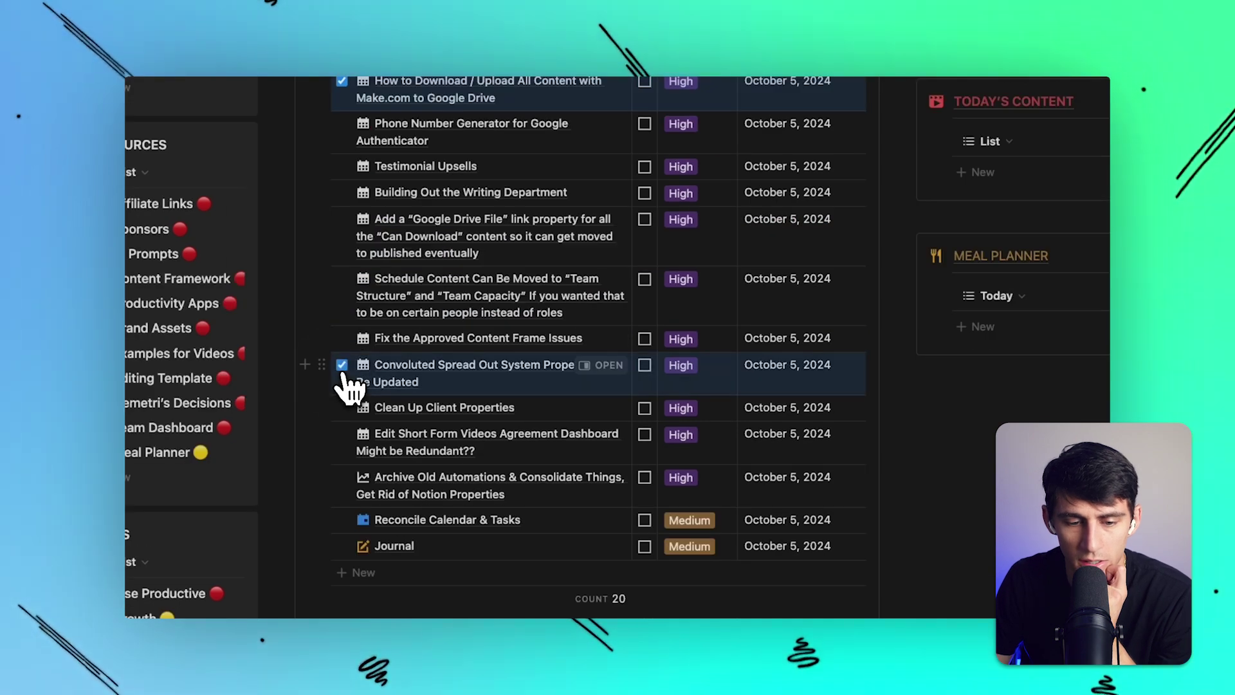
{"action": "left_click", "coordinate": [341, 407]}
{"action": "left_click", "coordinate": [342, 434]}
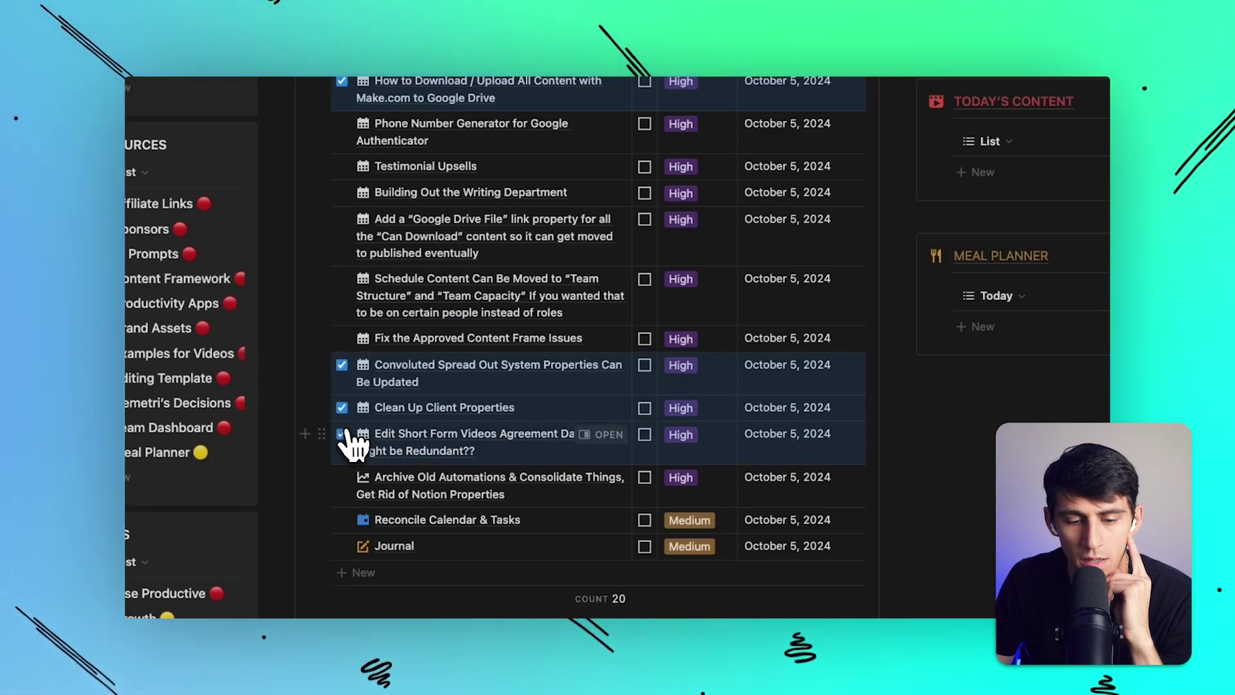
{"action": "left_click", "coordinate": [342, 477]}
{"action": "right_click", "coordinate": [465, 427]}
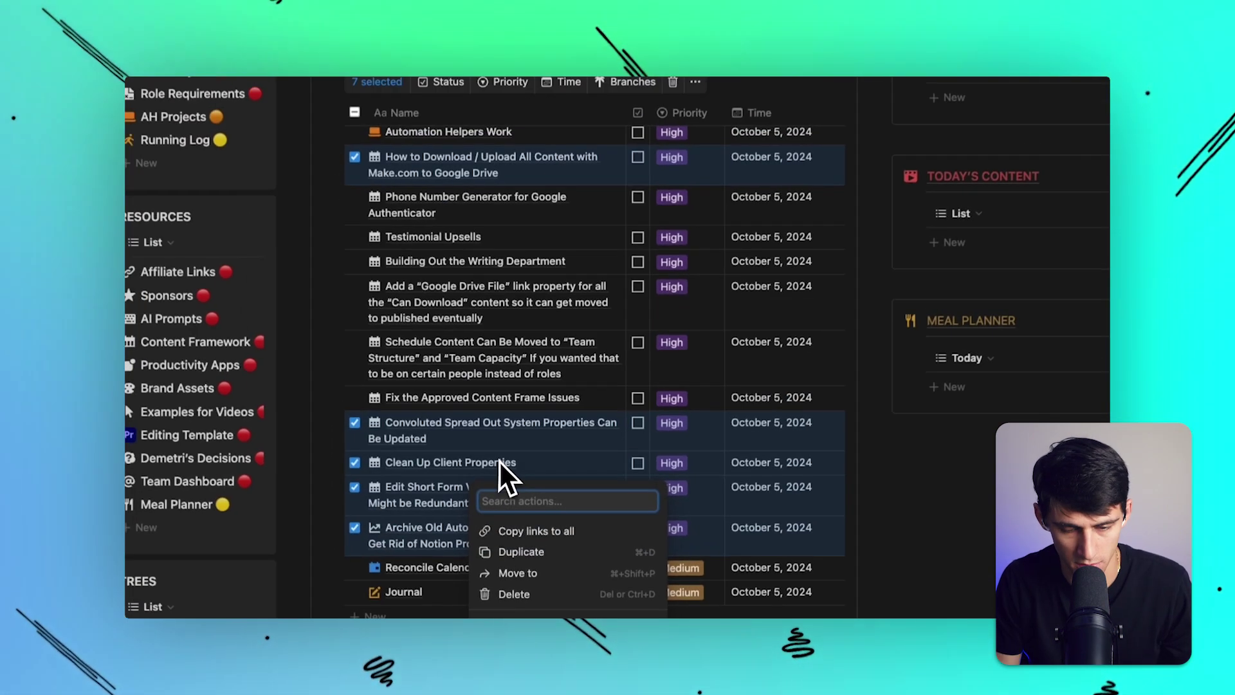
{"action": "type", "text": "time"}
{"action": "key", "text": "Return"}
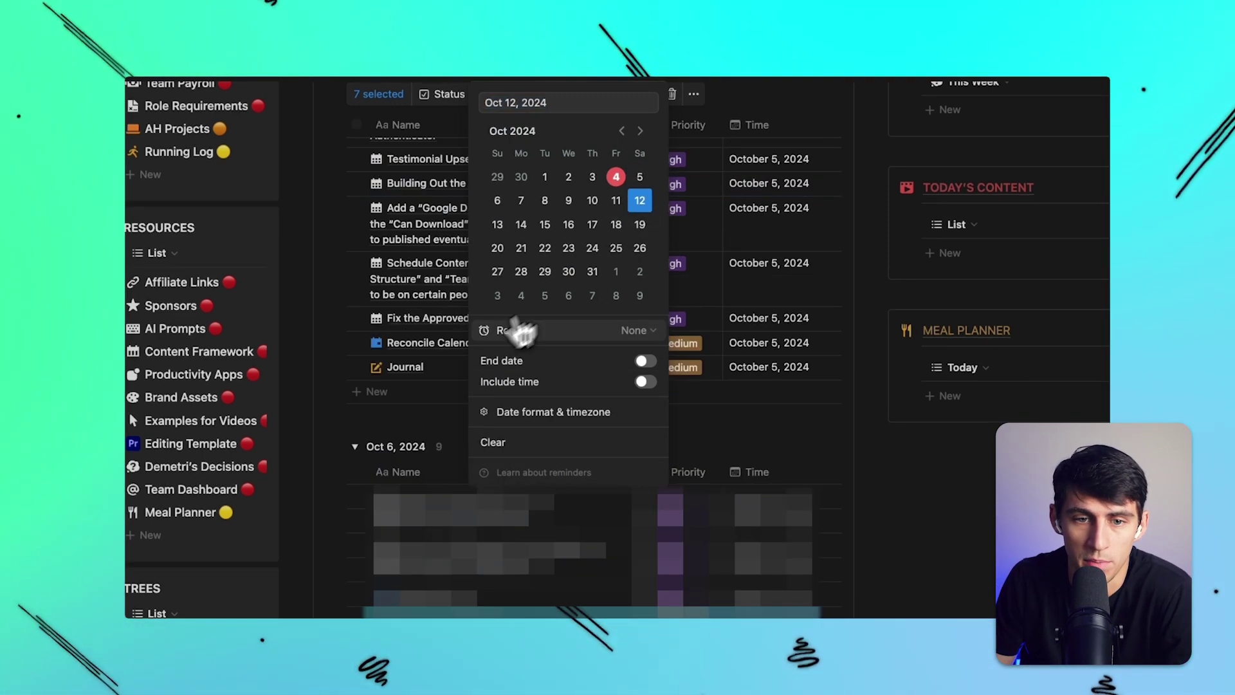
- Change the seven selected tasks' date to Oct 9, 2024
{"action": "scroll", "coordinate": [907, 411], "scroll_direction": "up", "scroll_amount": 5}
{"action": "left_click", "coordinate": [894, 405]}
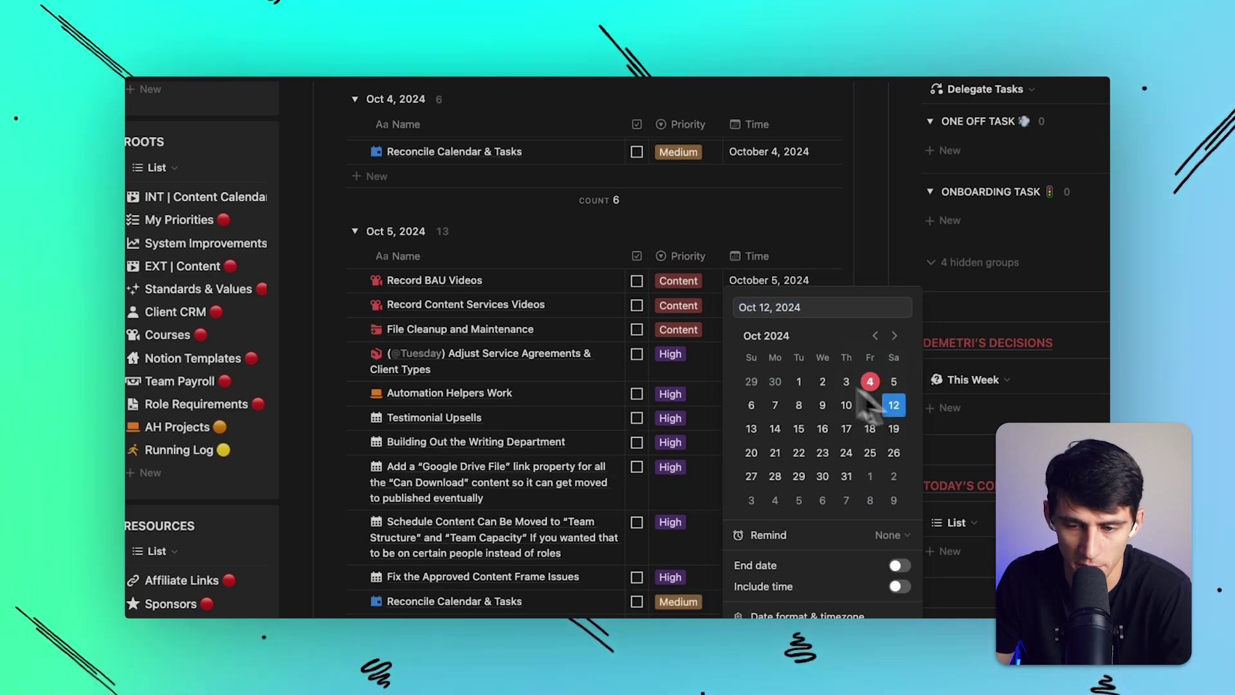
{"action": "left_click", "coordinate": [822, 405]}
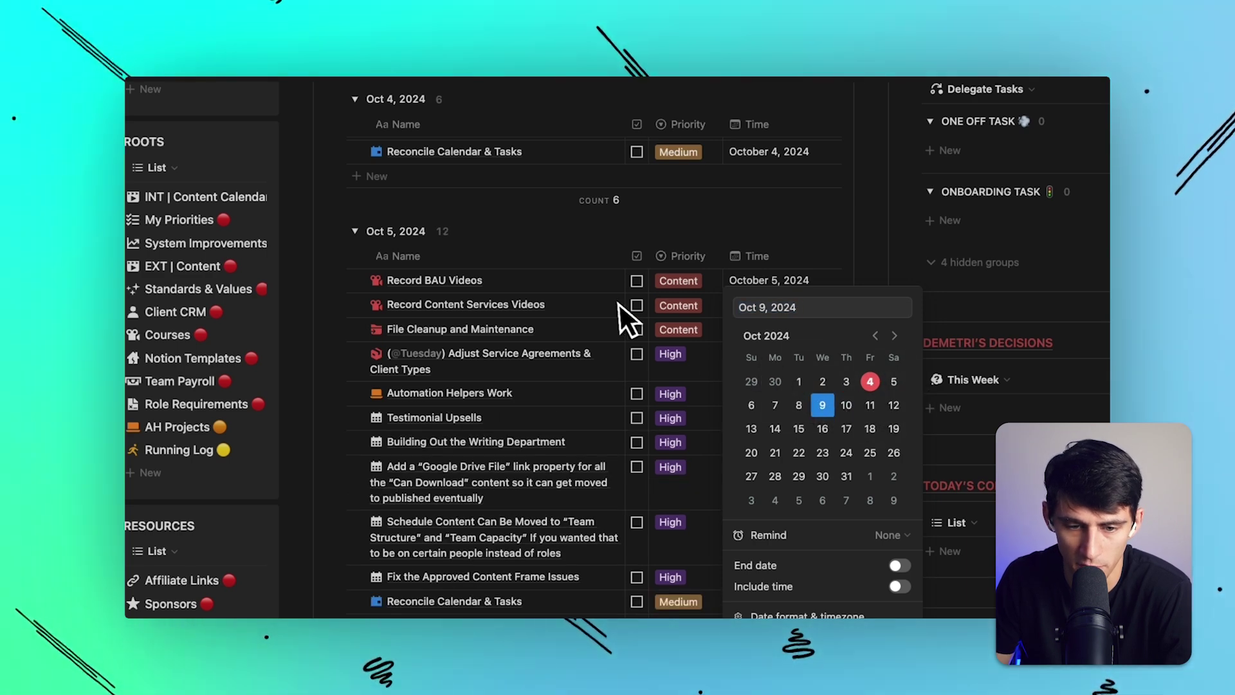
{"action": "left_click", "coordinate": [545, 405]}
- Reschedule Record BAU Videos to October 6, 2024
{"action": "scroll", "coordinate": [759, 353], "scroll_direction": "down", "scroll_amount": 1}
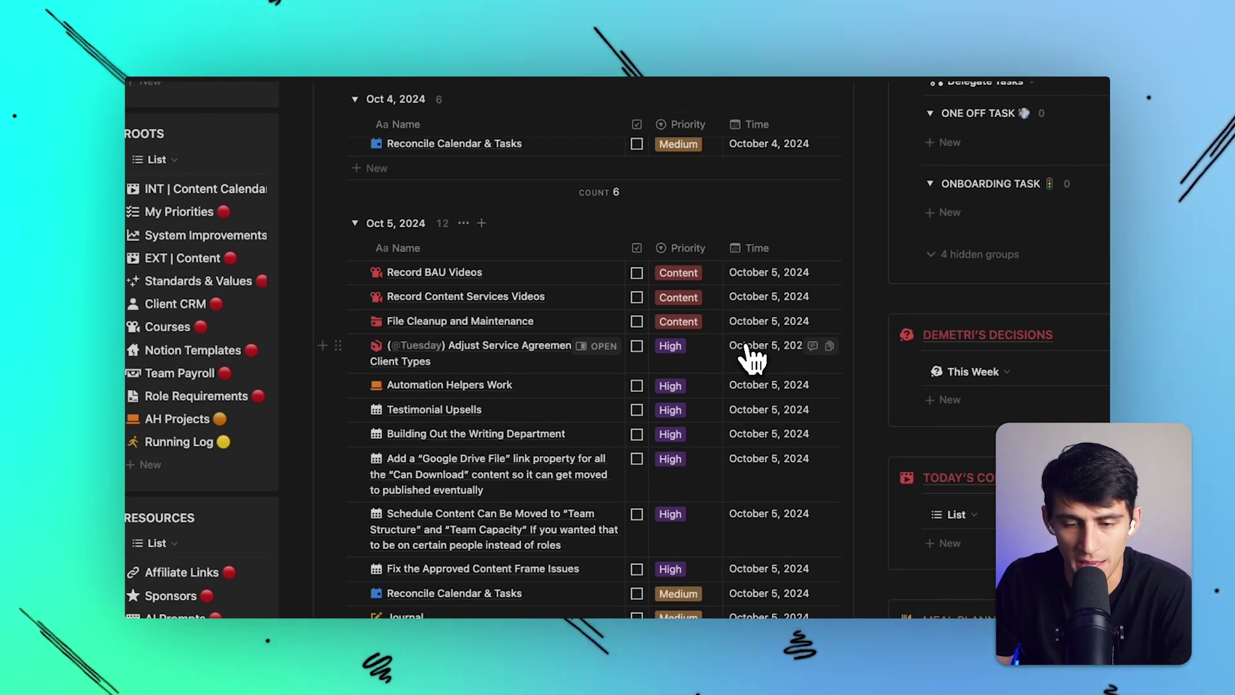
{"action": "left_click", "coordinate": [476, 435]}
{"action": "left_click", "coordinate": [517, 281]}
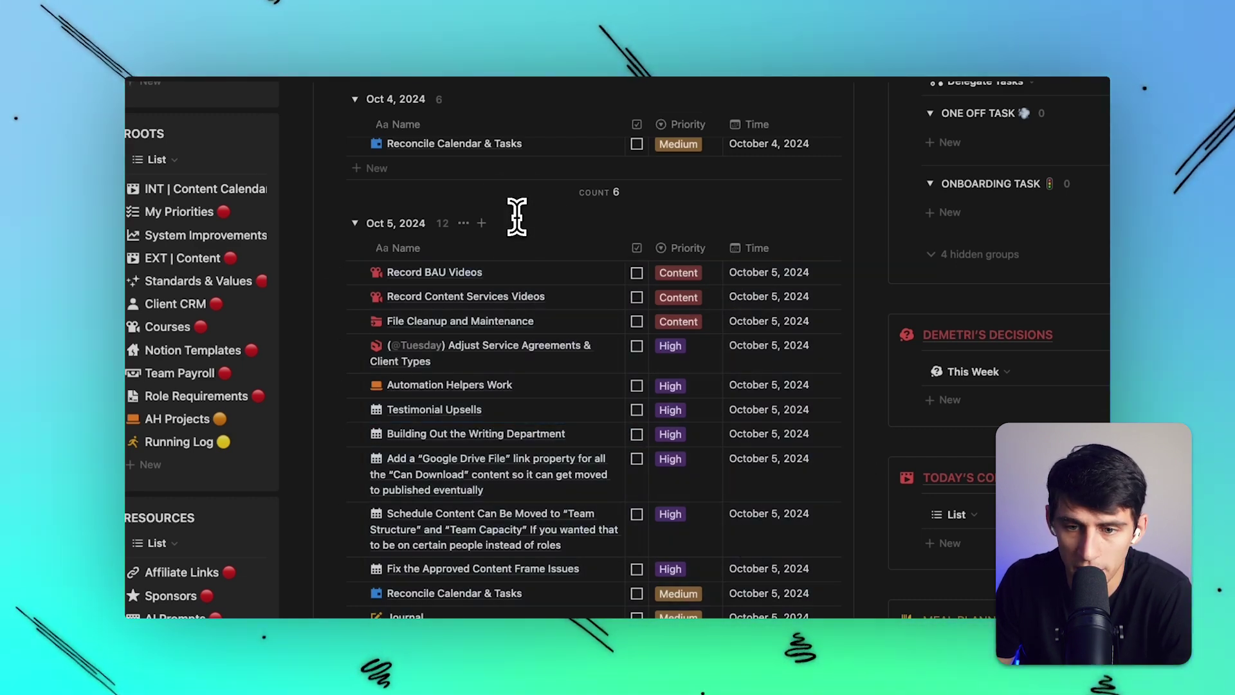
{"action": "left_click", "coordinate": [733, 277]}
{"action": "left_click", "coordinate": [751, 404]}
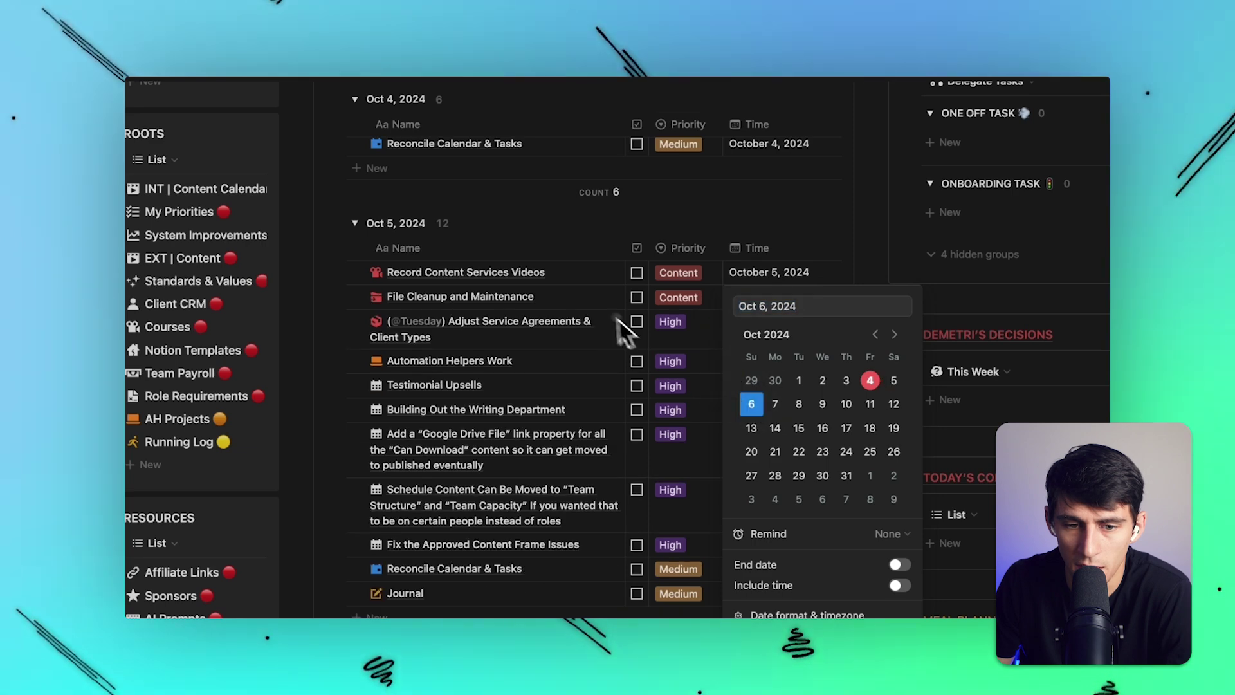
{"action": "left_click", "coordinate": [634, 326]}
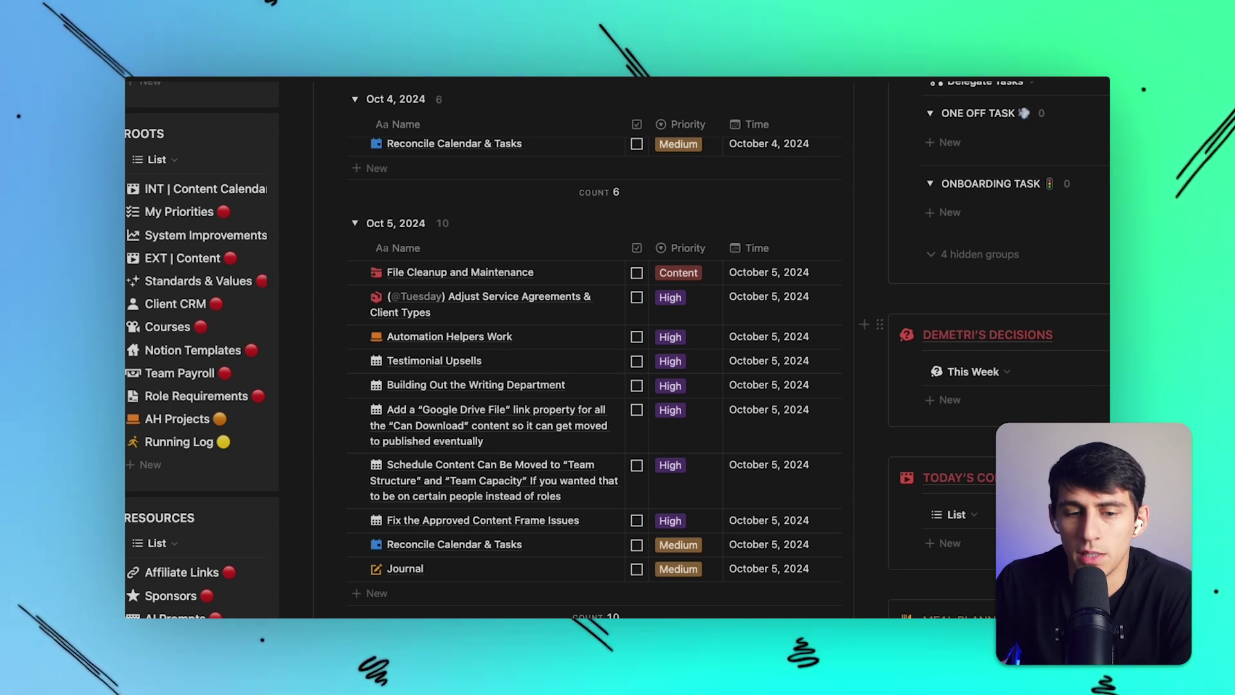
- Delete the Automation Helpers Work task, then switch over to the Morgen calendar
{"action": "left_click", "coordinate": [775, 350]}
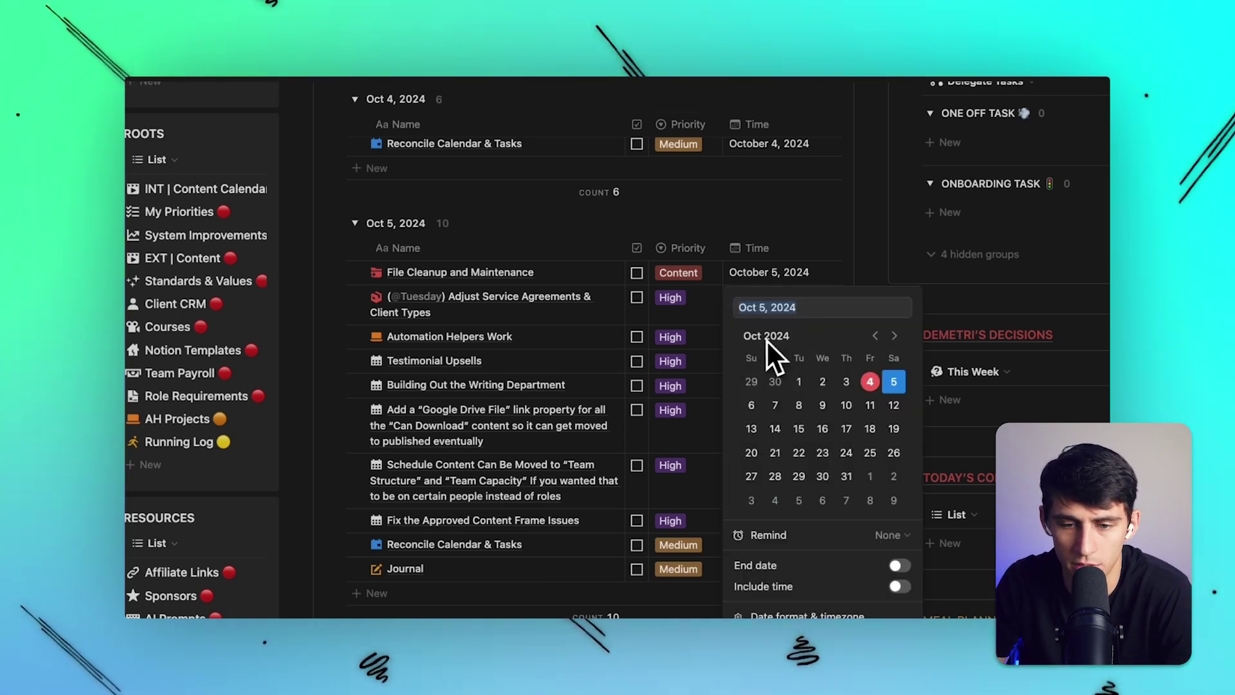
{"action": "key", "text": "Escape"}
{"action": "right_click", "coordinate": [431, 340]}
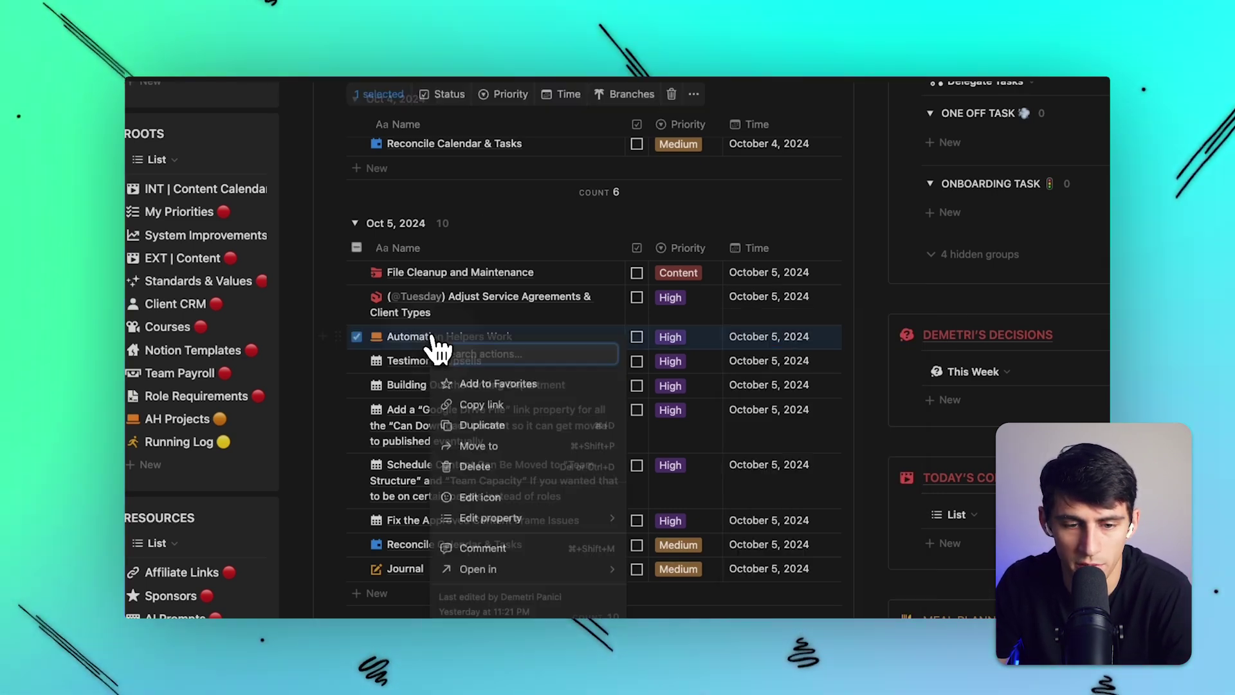
{"action": "left_click", "coordinate": [466, 468]}
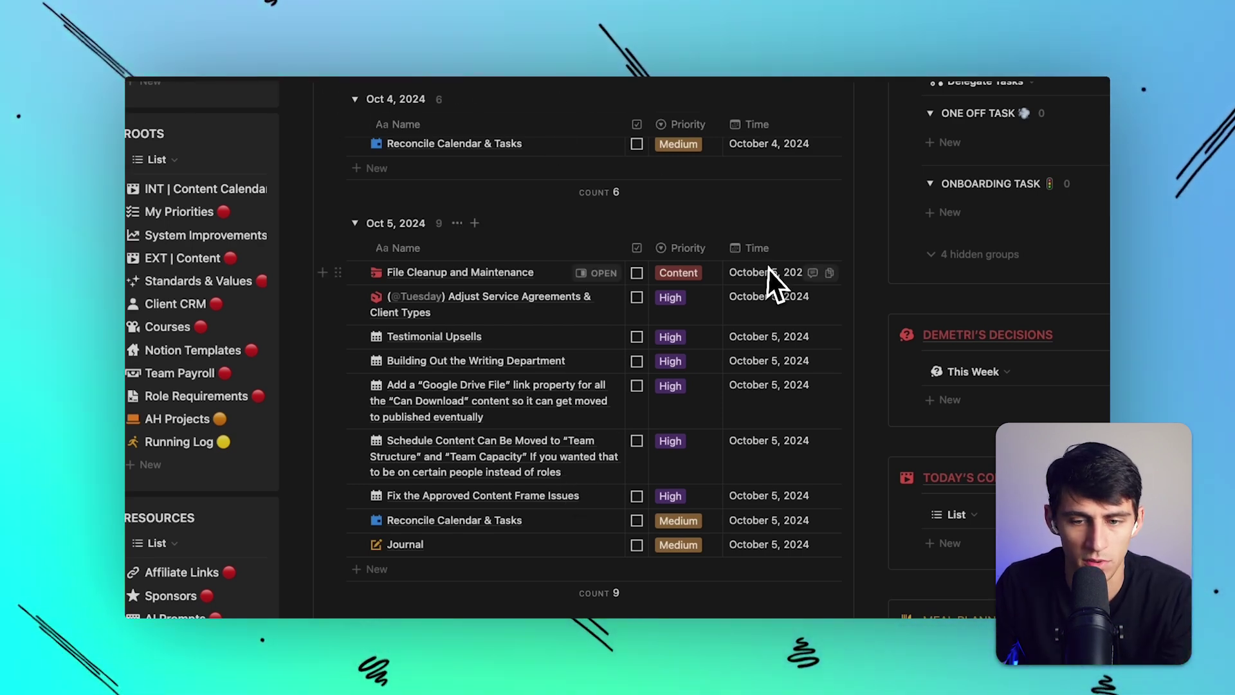
{"action": "scroll", "coordinate": [770, 269], "scroll_direction": "up", "scroll_amount": 1}
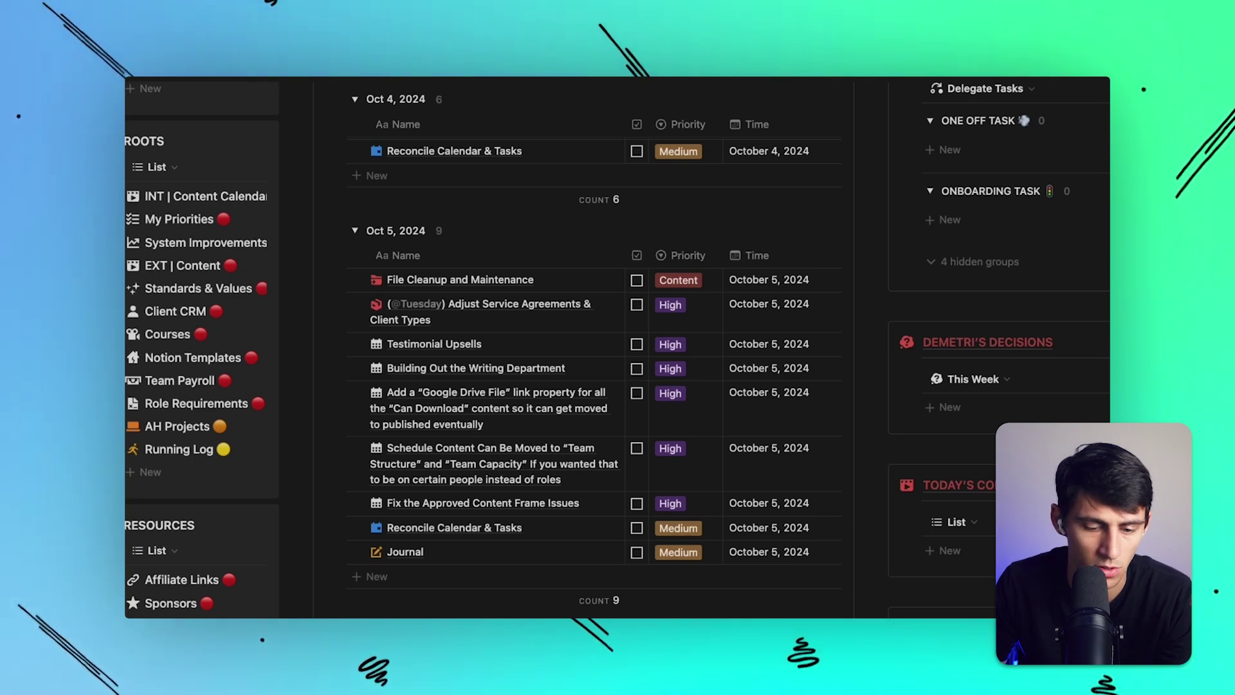
{"action": "key", "text": "super+Tab"}
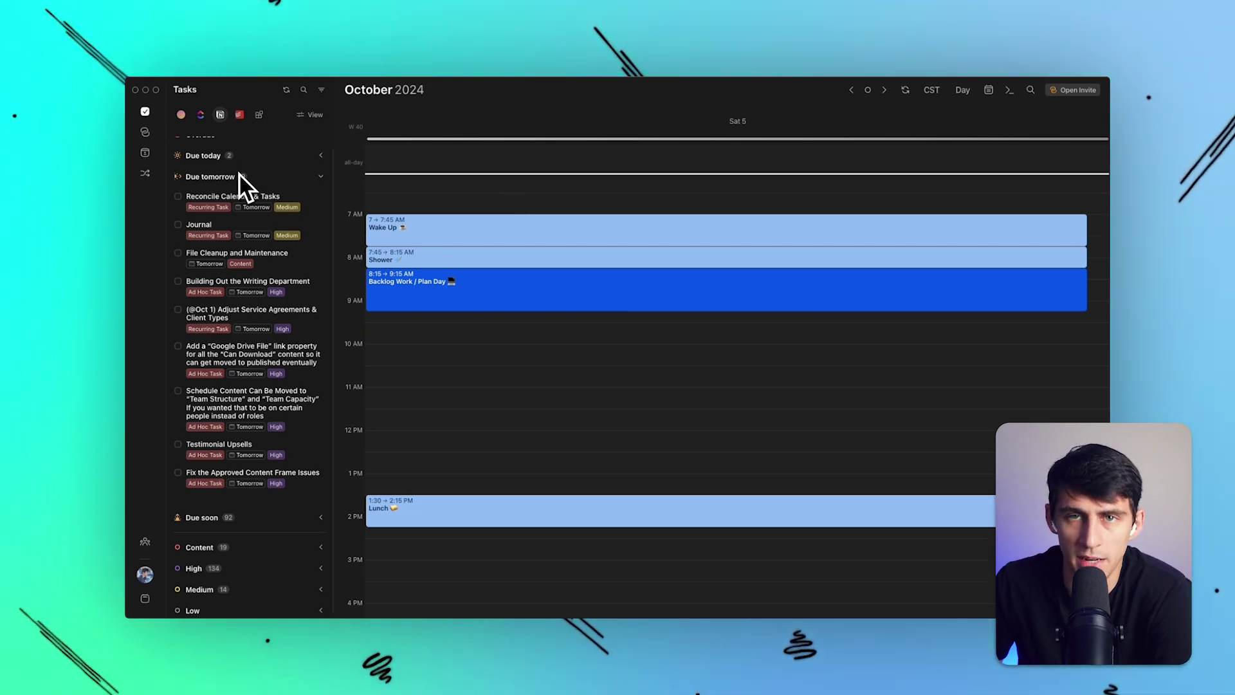
- Schedule Reconcile Calendar & Tasks at 4:30–5 PM Saturday in the MRT Backlog calendar
{"action": "scroll", "coordinate": [646, 232], "scroll_direction": "down", "scroll_amount": 1}
{"action": "scroll", "coordinate": [650, 237], "scroll_direction": "up", "scroll_amount": 2}
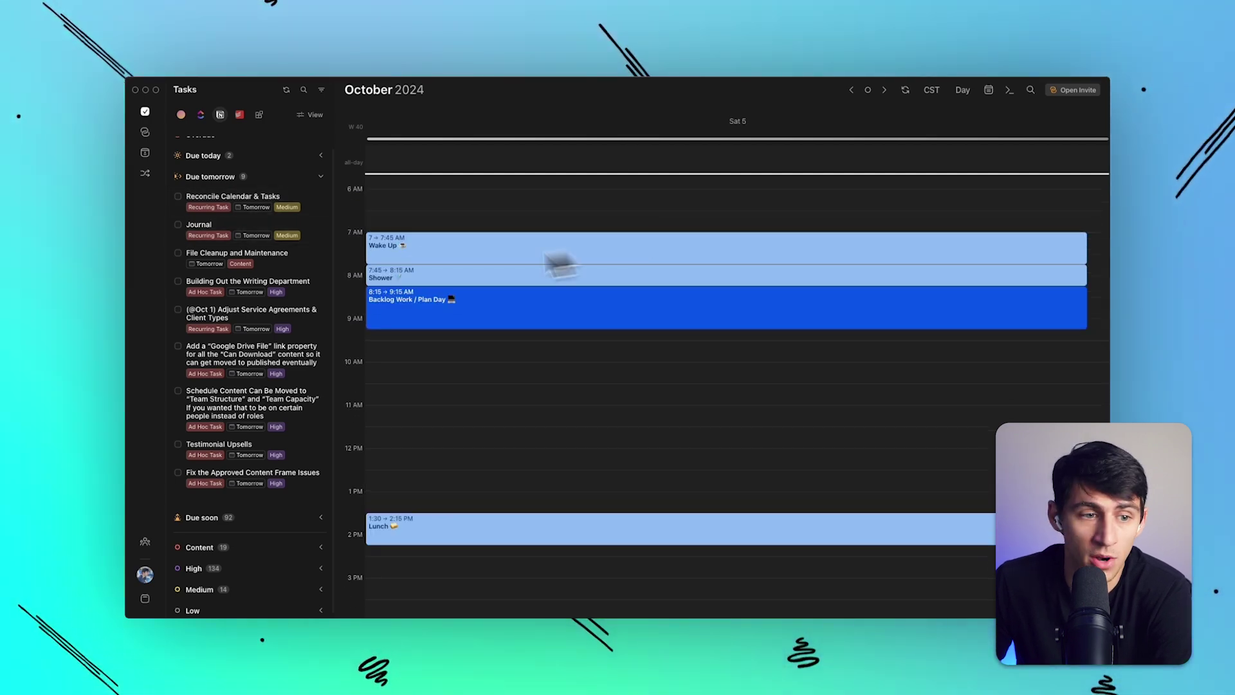
{"action": "scroll", "coordinate": [595, 295], "scroll_direction": "down", "scroll_amount": 1}
{"action": "scroll", "coordinate": [597, 297], "scroll_direction": "down", "scroll_amount": 15}
{"action": "scroll", "coordinate": [253, 226], "scroll_direction": "up", "scroll_amount": 1}
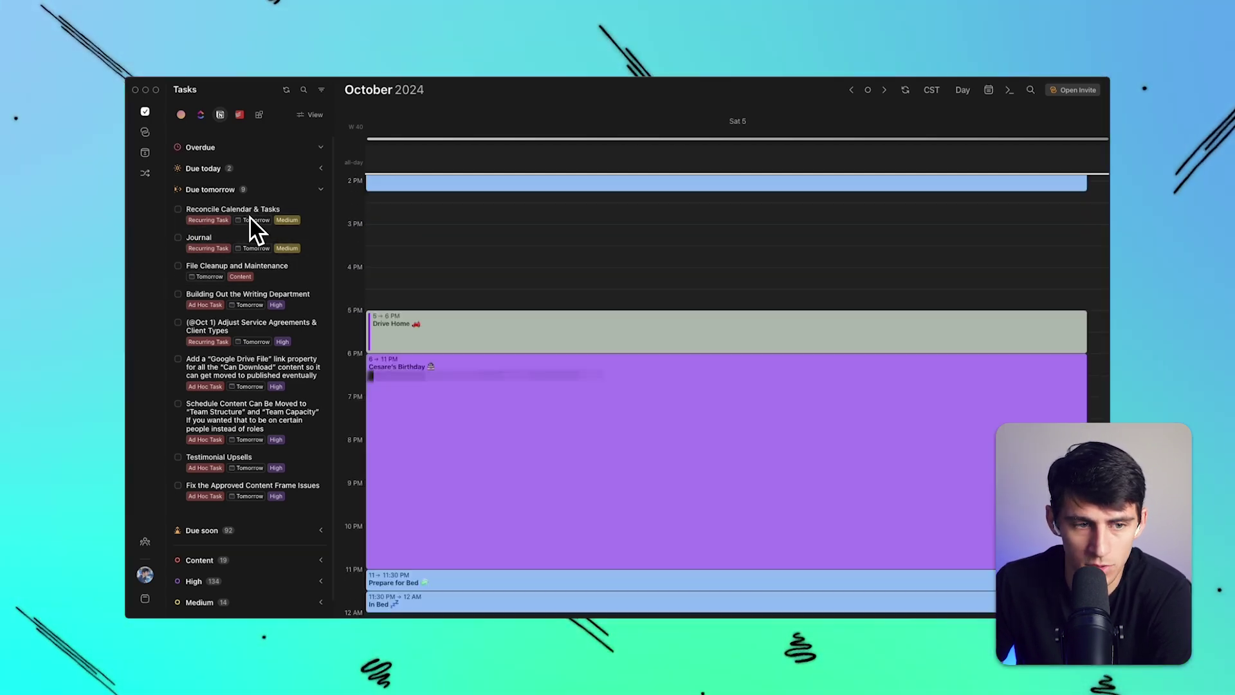
{"action": "left_click_drag", "start_coordinate": [232, 209], "coordinate": [455, 303]}
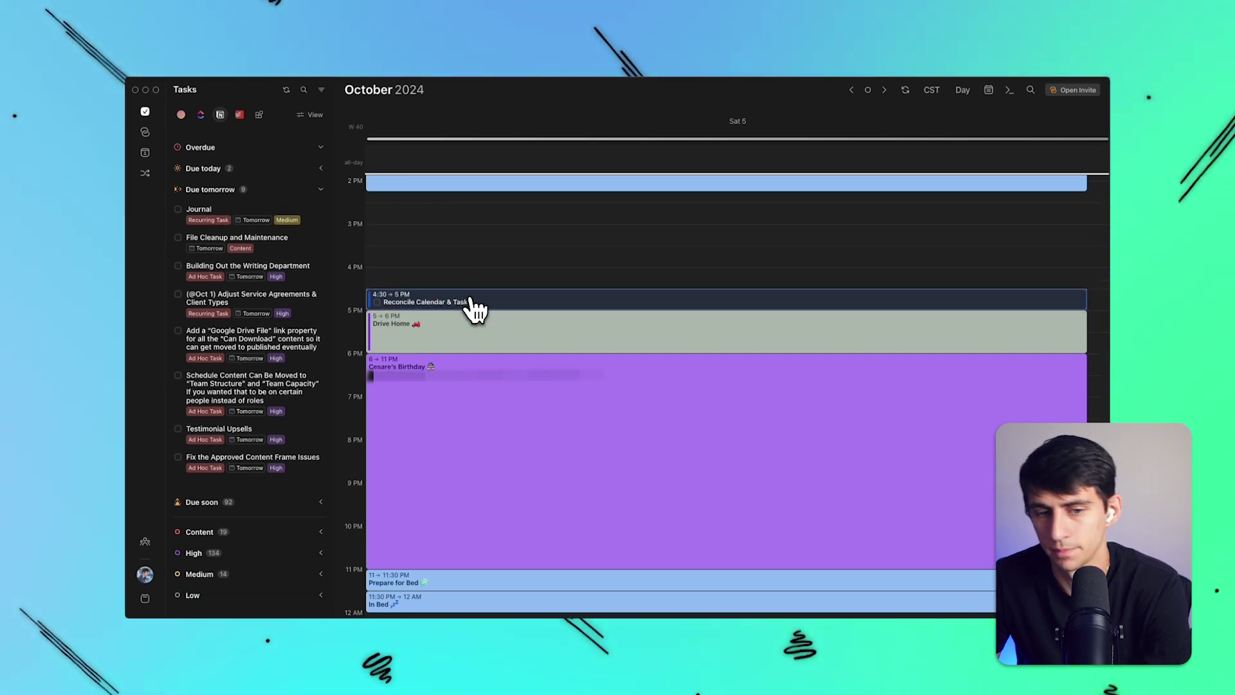
{"action": "left_click", "coordinate": [463, 302]}
{"action": "left_click", "coordinate": [221, 291]}
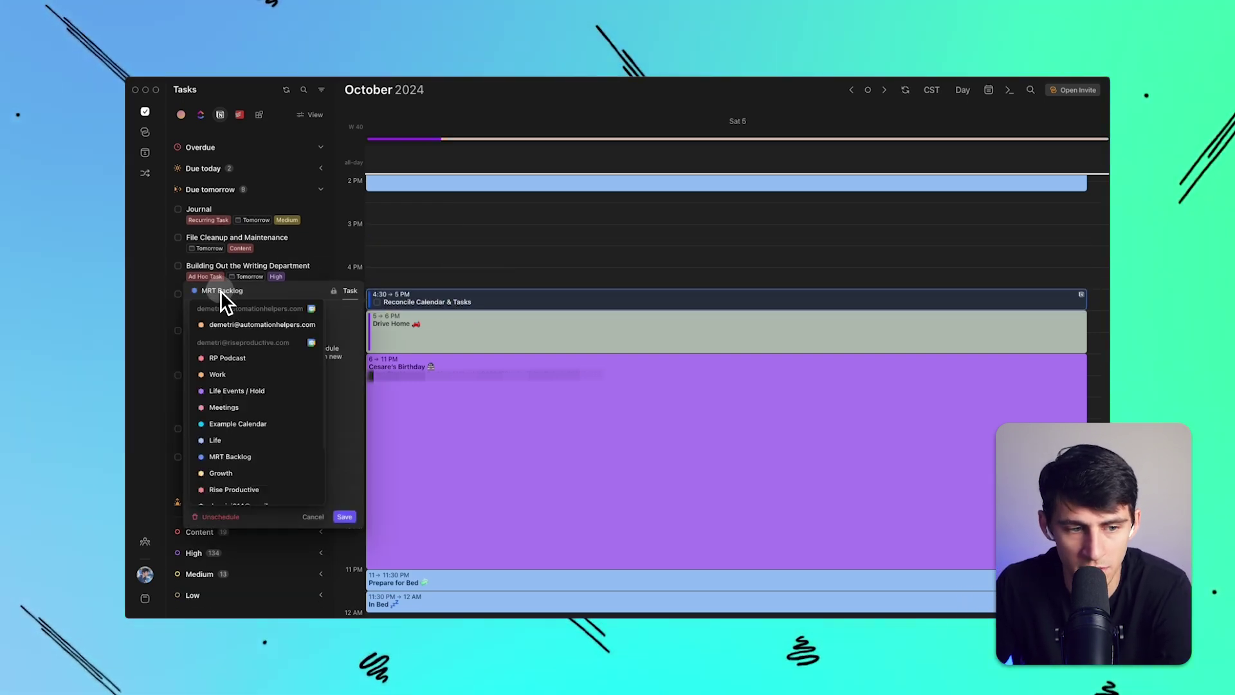
{"action": "left_click", "coordinate": [444, 296]}
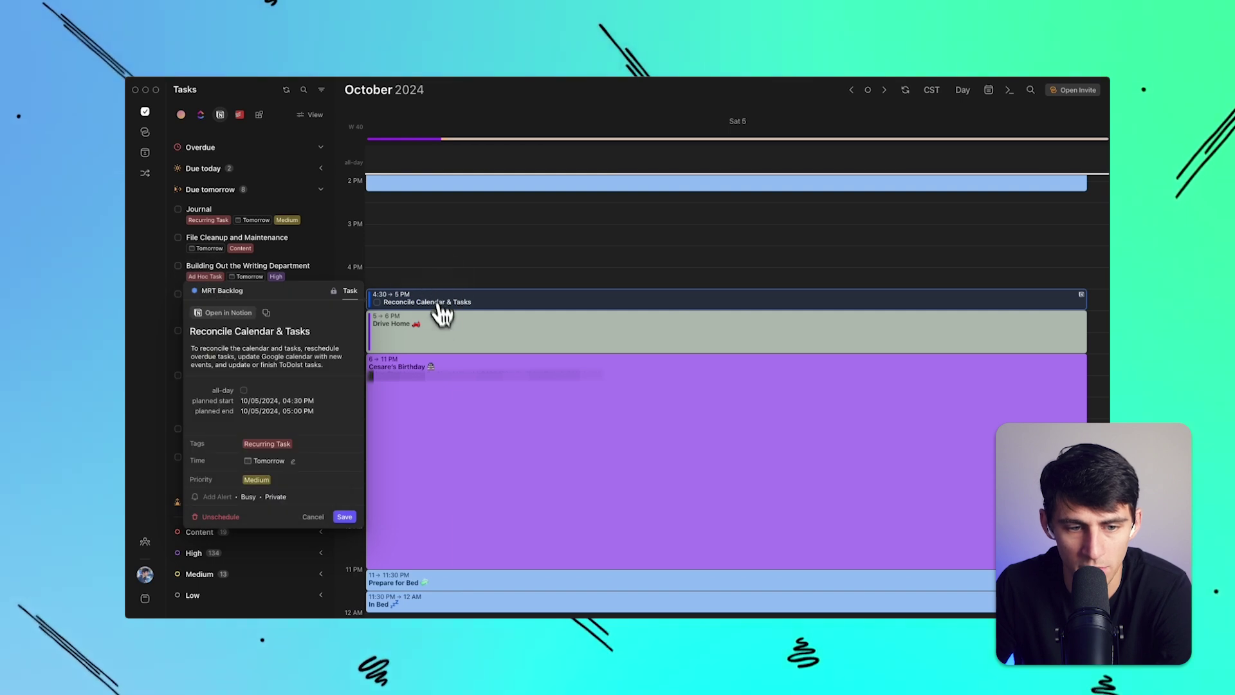
{"action": "left_click", "coordinate": [442, 310]}
{"action": "scroll", "coordinate": [564, 332], "scroll_direction": "up", "scroll_amount": 1}
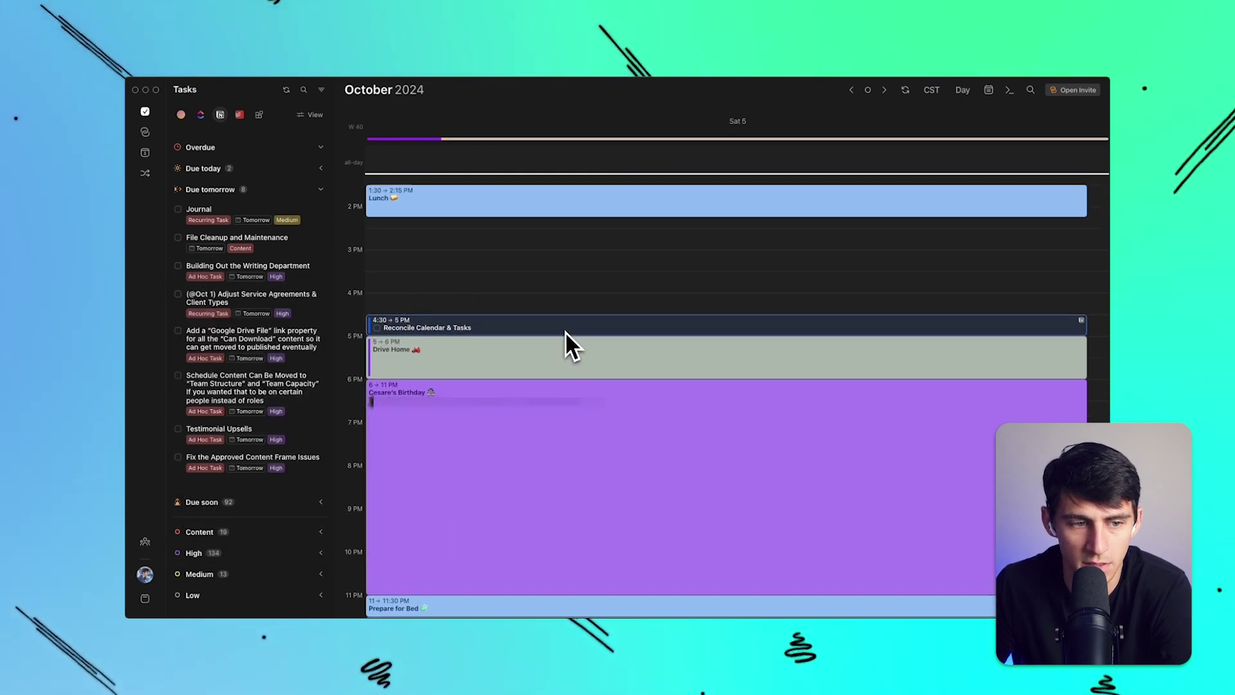
- Move the 7:45–8:15 AM Journal event into a different calendar
{"action": "scroll", "coordinate": [565, 331], "scroll_direction": "up", "scroll_amount": 10}
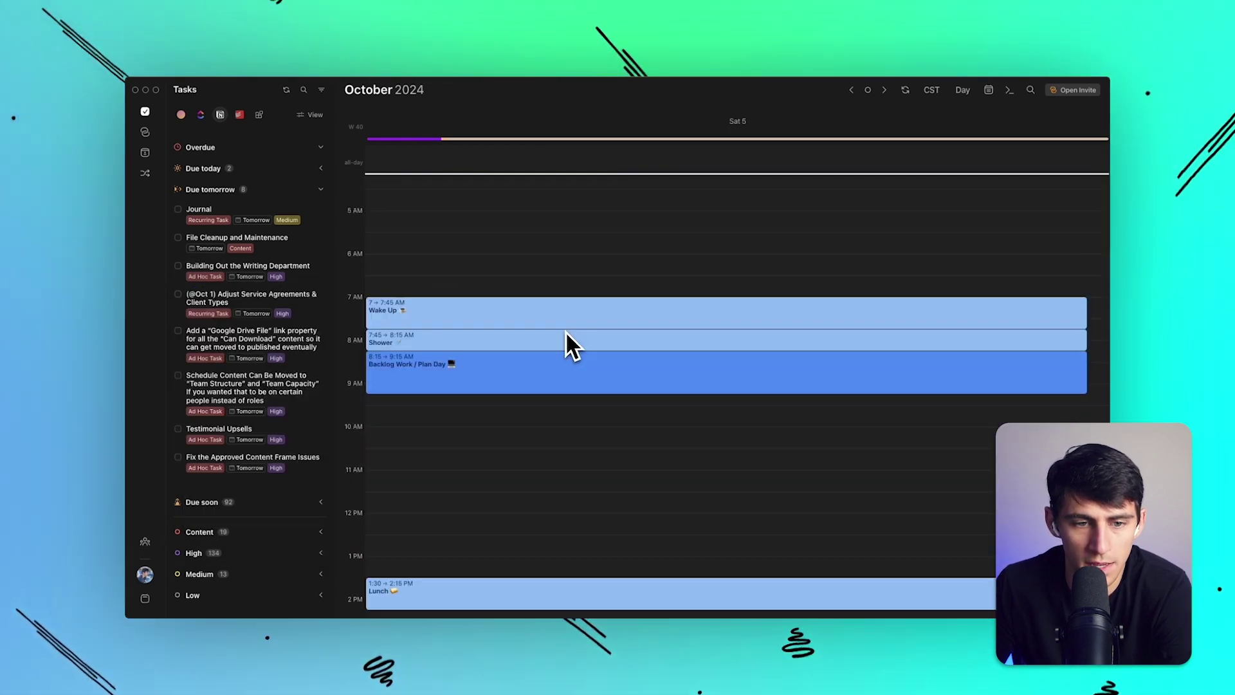
{"action": "left_click", "coordinate": [823, 346]}
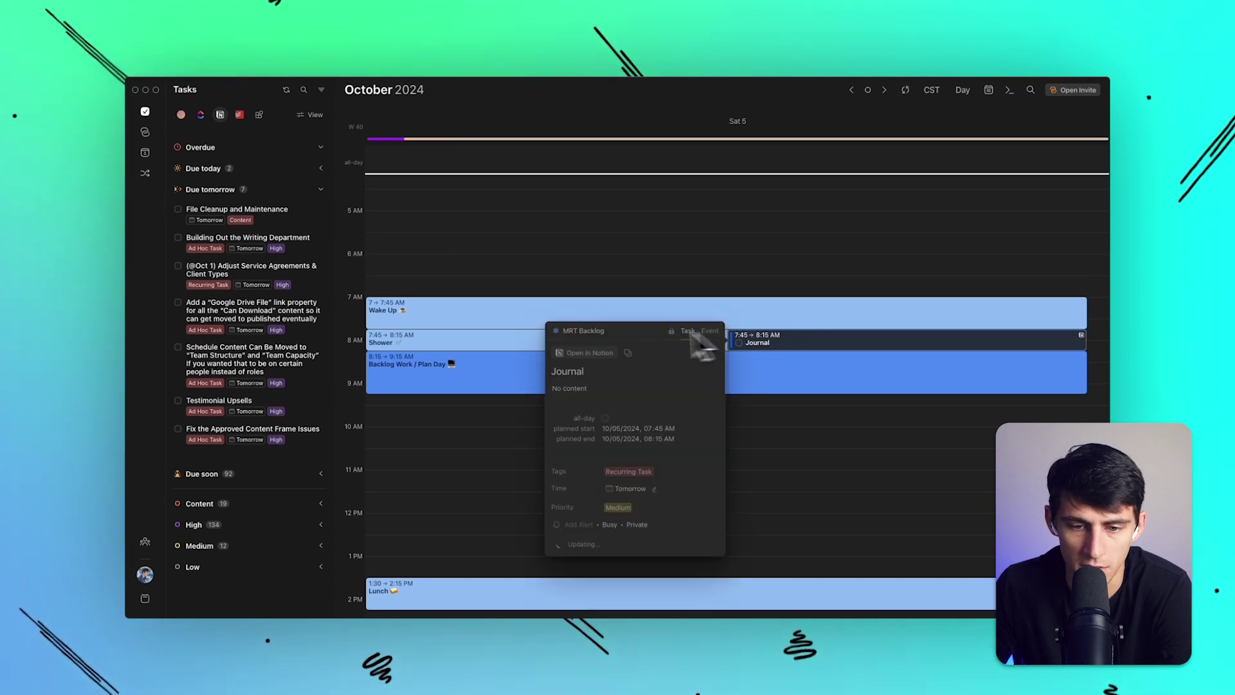
{"action": "left_click", "coordinate": [588, 338]}
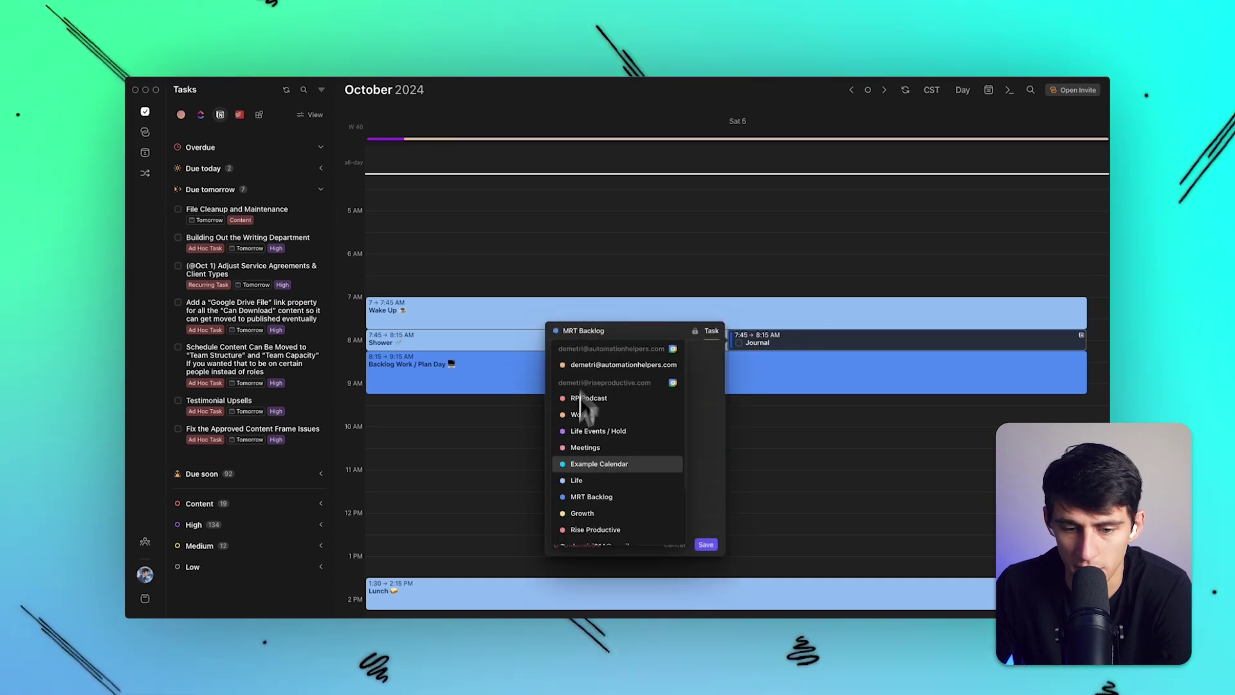
{"action": "left_click", "coordinate": [588, 519]}
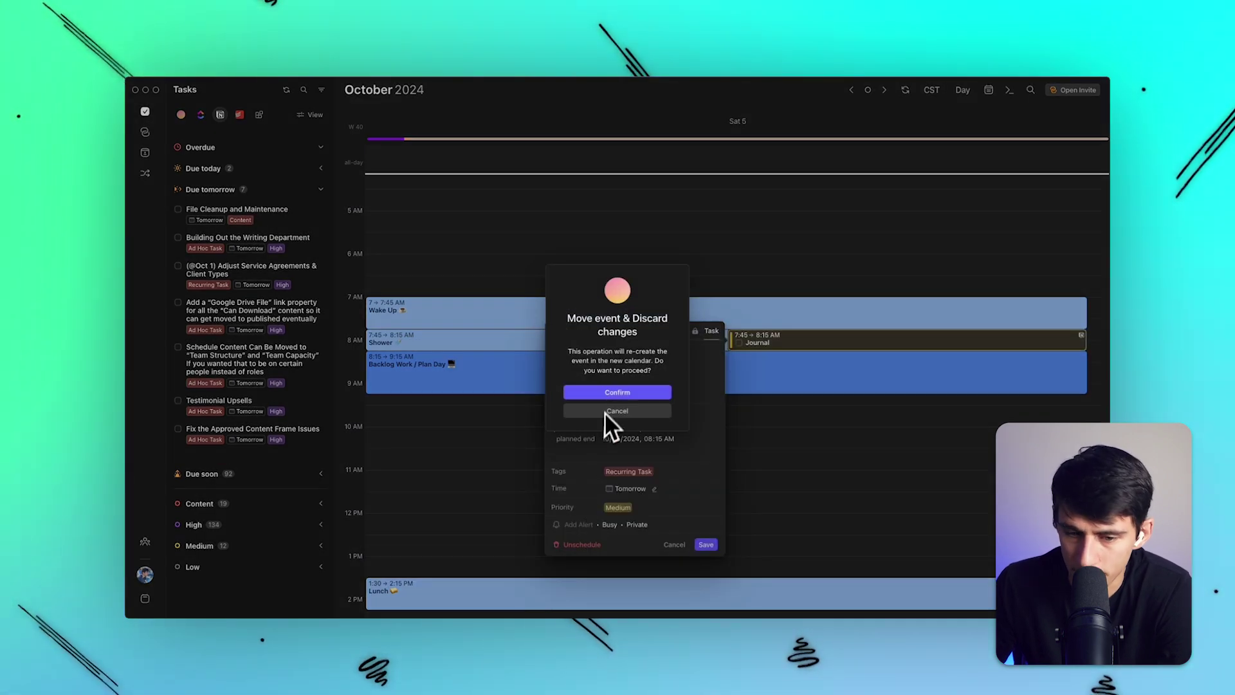
{"action": "left_click", "coordinate": [619, 392]}
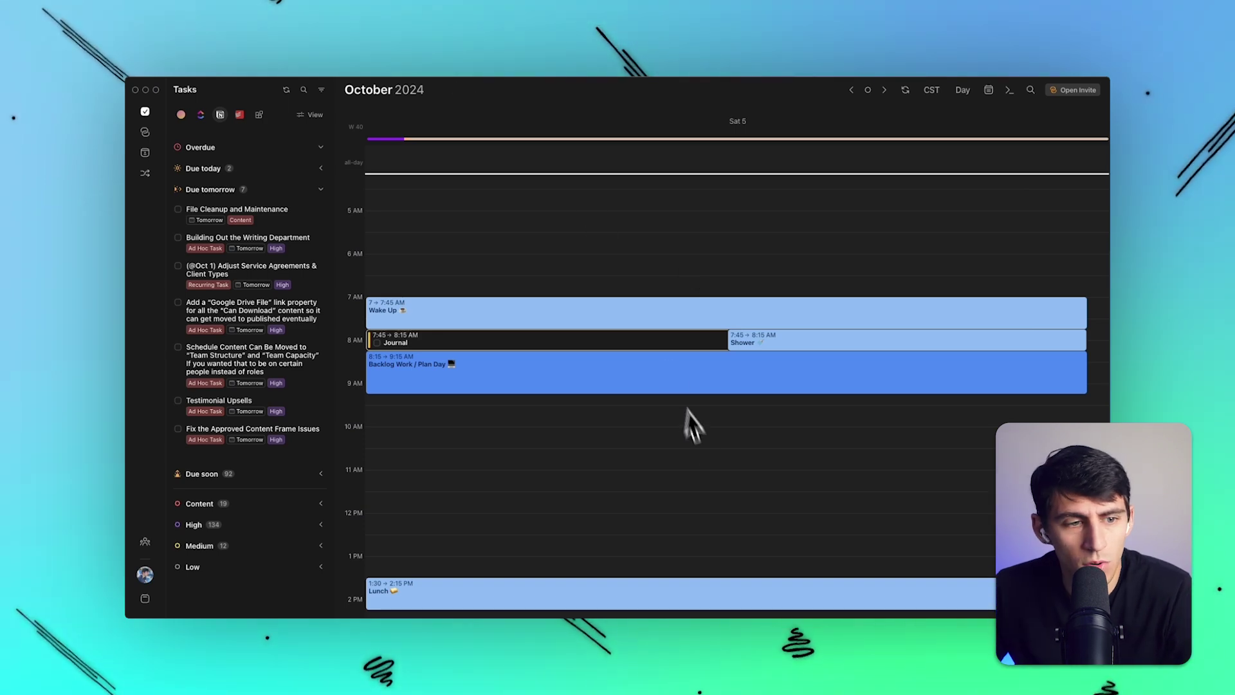
{"action": "scroll", "coordinate": [489, 411], "scroll_direction": "down", "scroll_amount": 2}
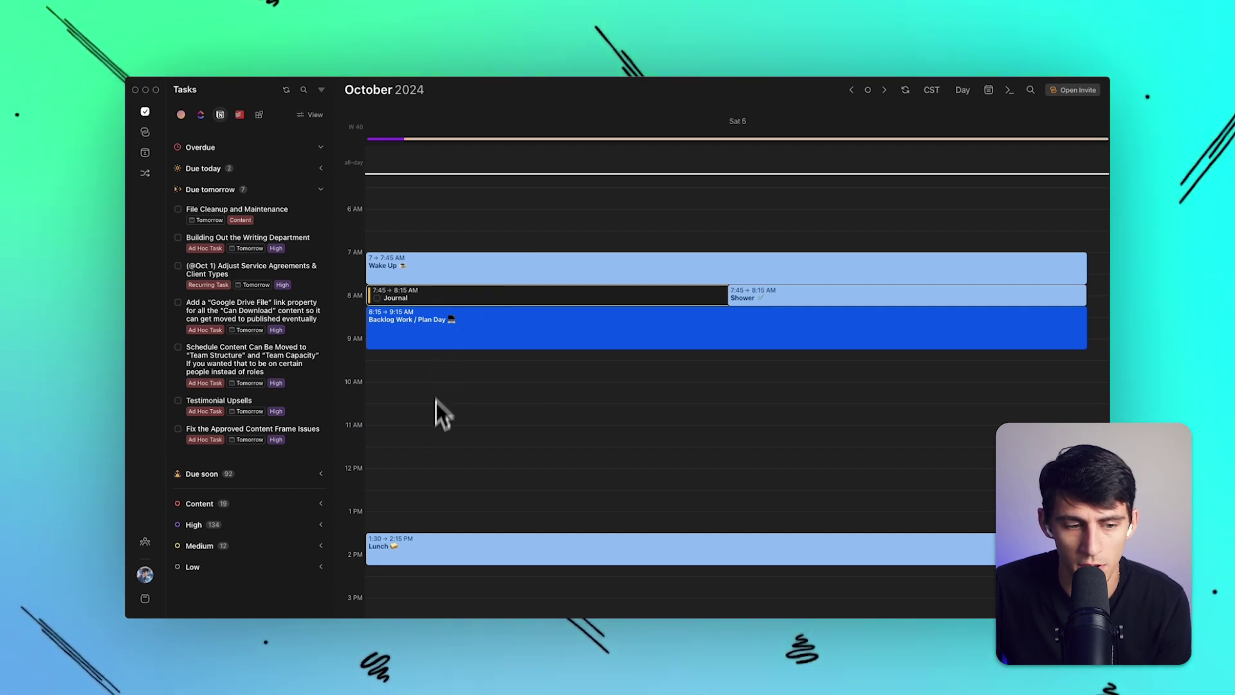
- Schedule File Cleanup and Maintenance at 4–4:30 PM in the Rise Productive calendar
{"action": "scroll", "coordinate": [445, 443], "scroll_direction": "down", "scroll_amount": 5}
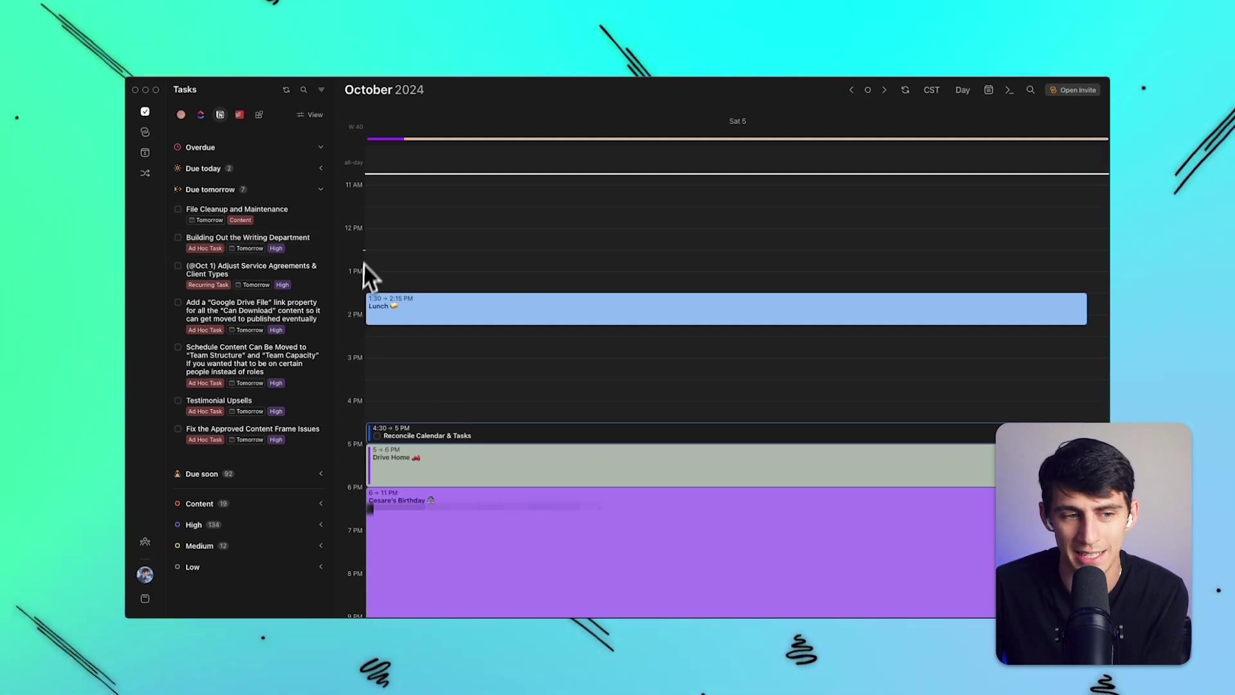
{"action": "scroll", "coordinate": [643, 325], "scroll_direction": "up", "scroll_amount": 1}
{"action": "left_click_drag", "start_coordinate": [287, 211], "coordinate": [526, 437]}
{"action": "left_click", "coordinate": [518, 433]}
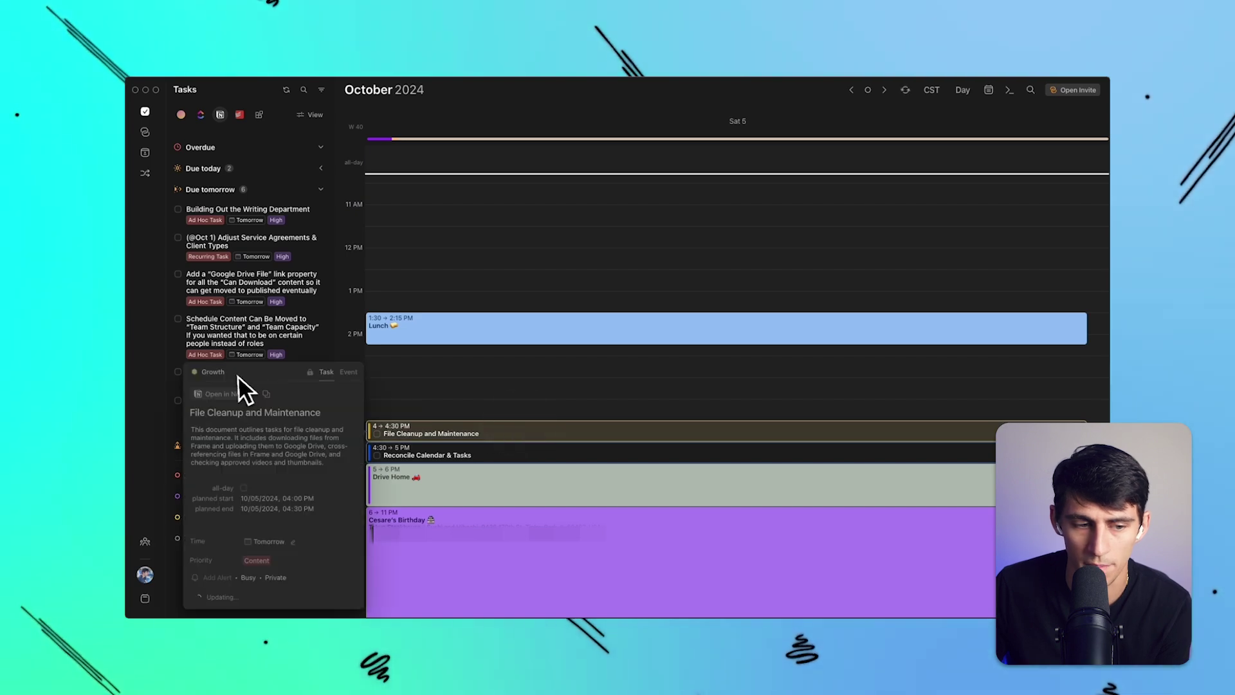
{"action": "left_click", "coordinate": [211, 374]}
{"action": "left_click", "coordinate": [242, 569]}
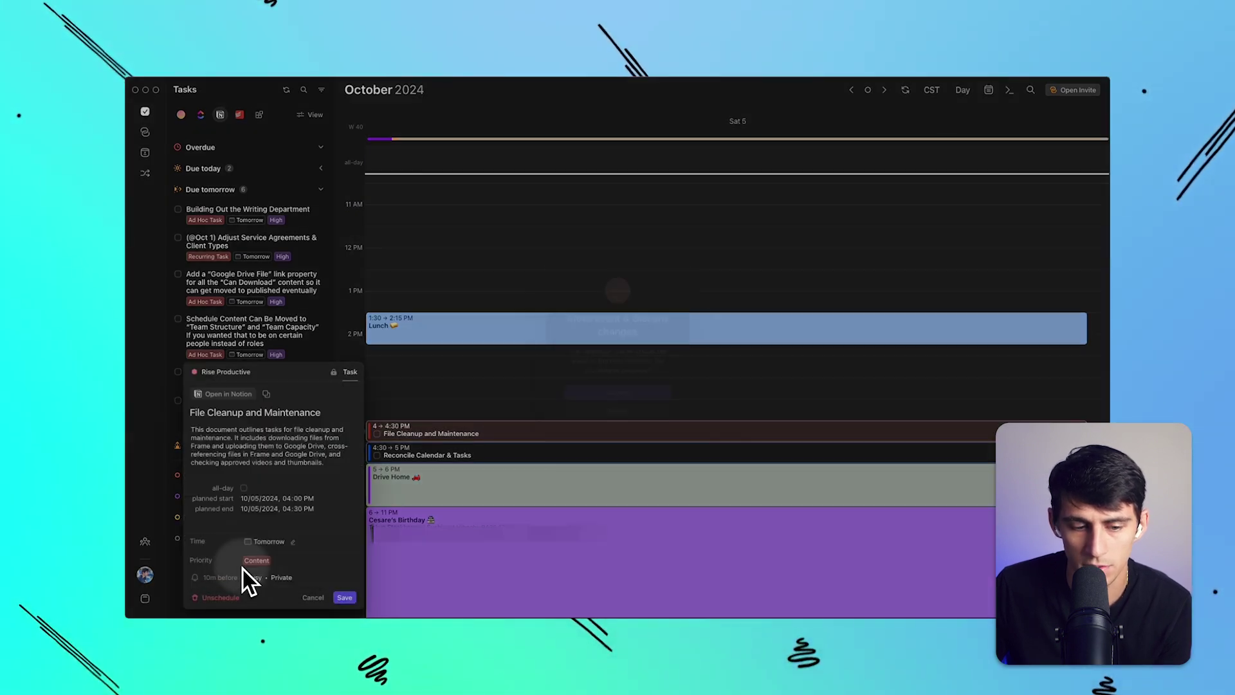
{"action": "left_click", "coordinate": [612, 393]}
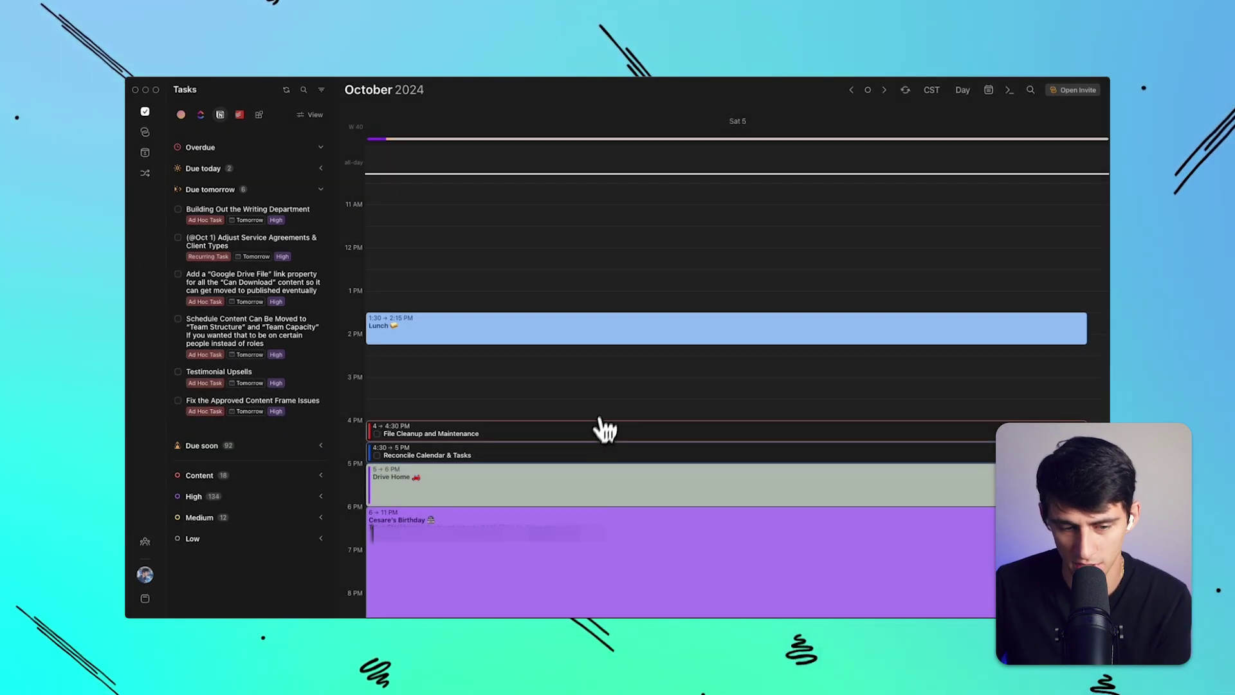
{"action": "scroll", "coordinate": [532, 383], "scroll_direction": "up", "scroll_amount": 3}
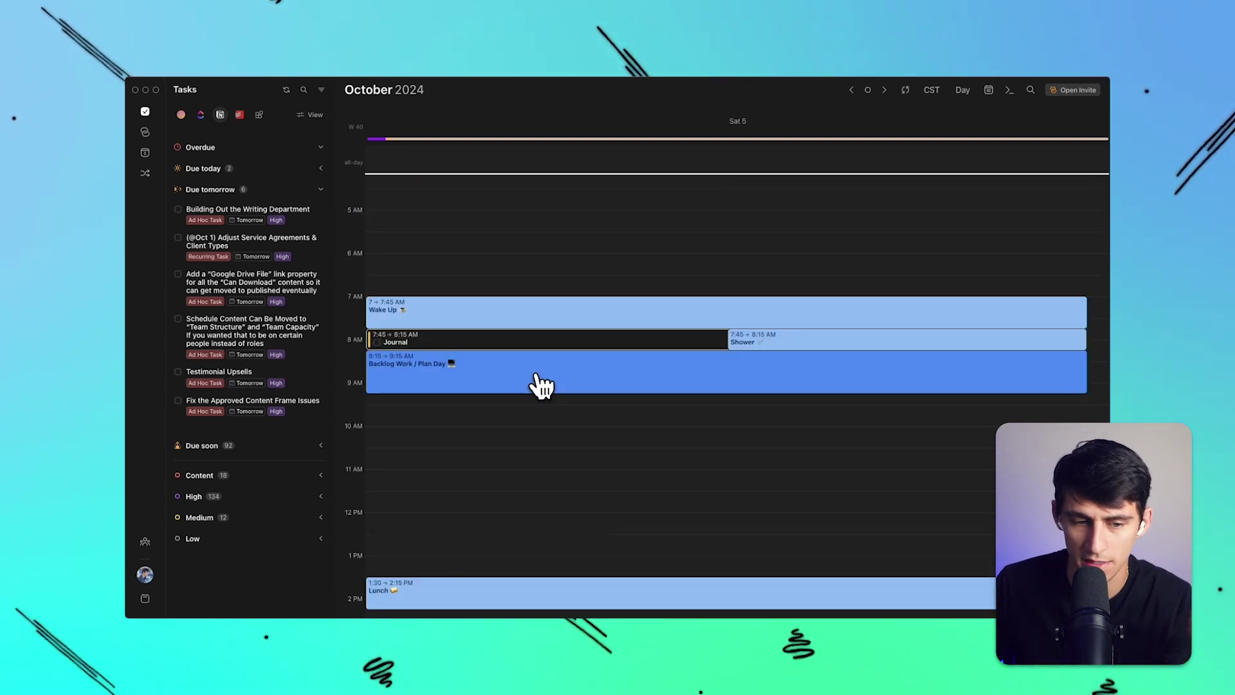
{"action": "left_click", "coordinate": [500, 598]}
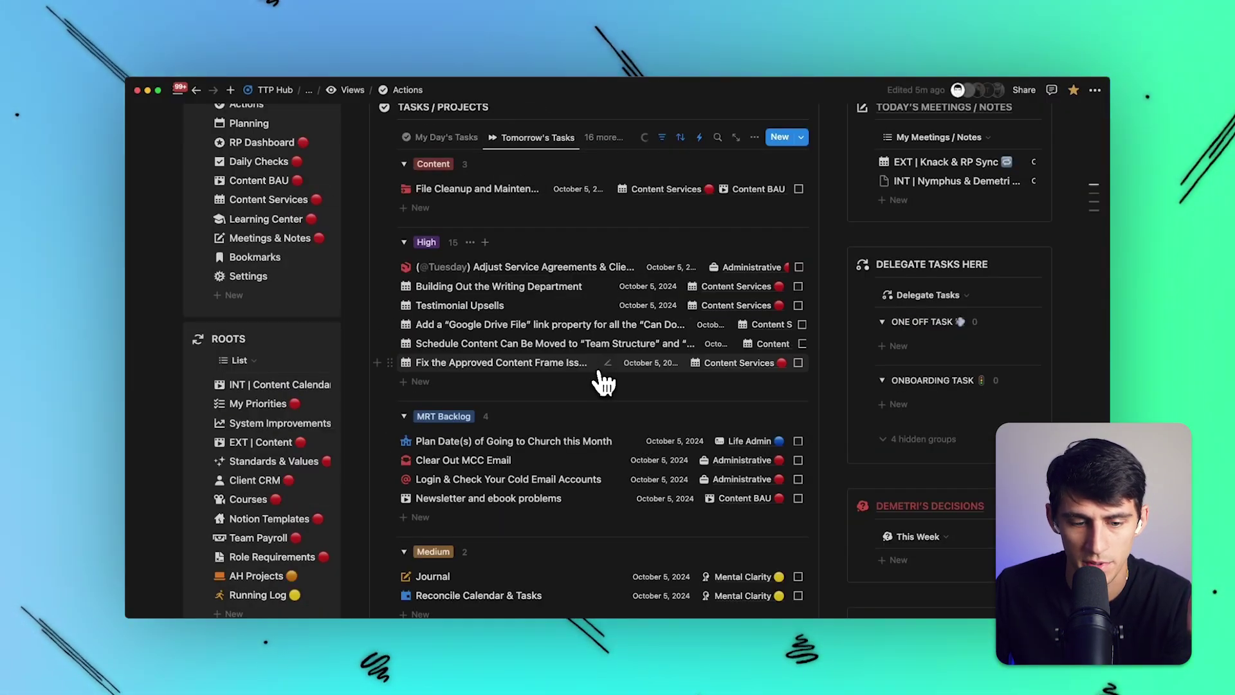
{"action": "scroll", "coordinate": [601, 383], "scroll_direction": "down", "scroll_amount": 1}
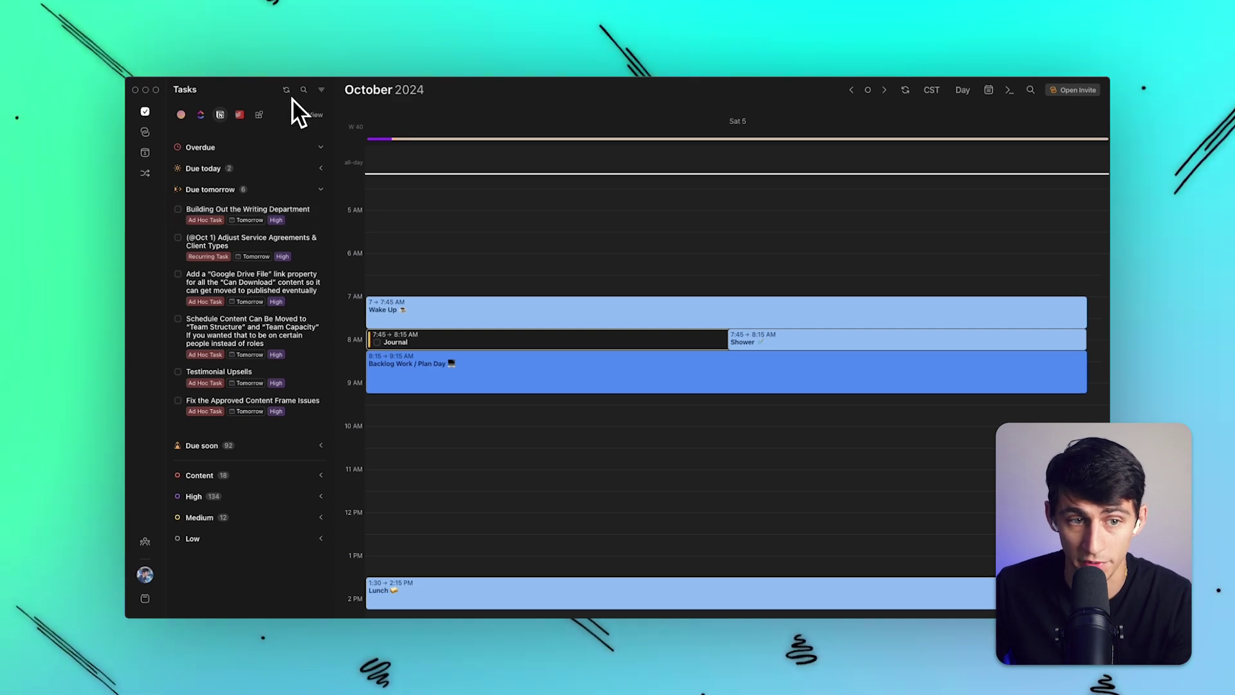
- Open and then close the Tasks sidebar display preferences
{"action": "left_click", "coordinate": [302, 109]}
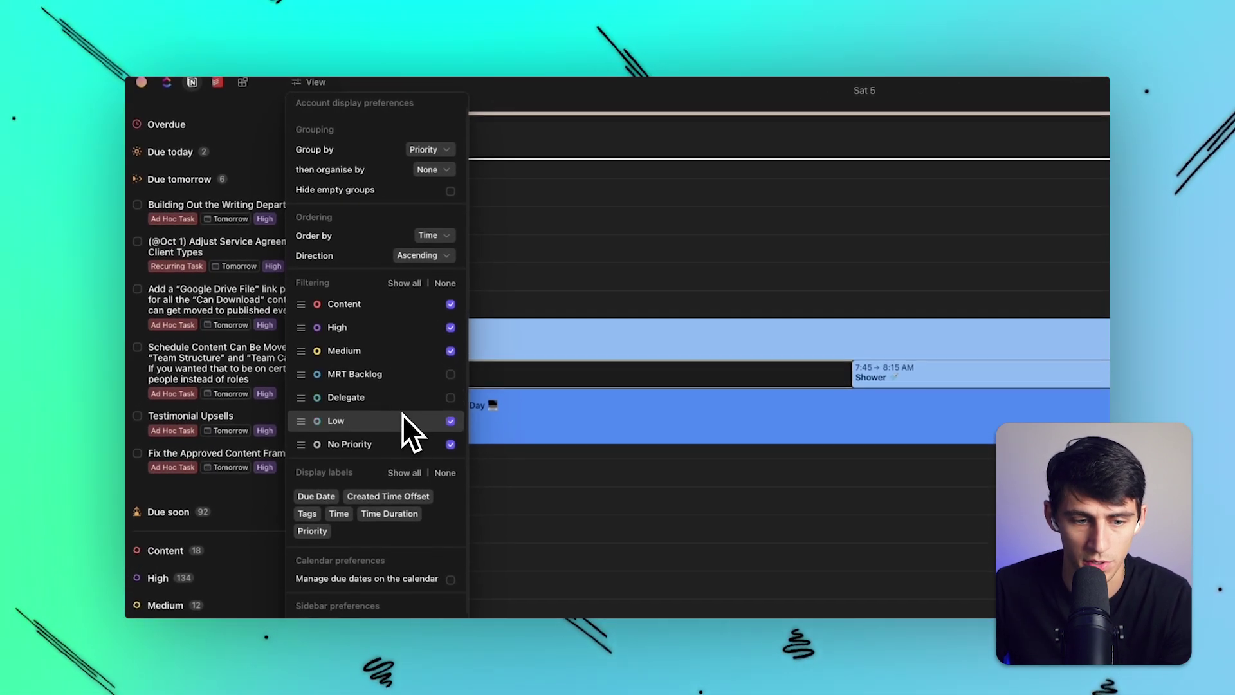
{"action": "left_click", "coordinate": [218, 357]}
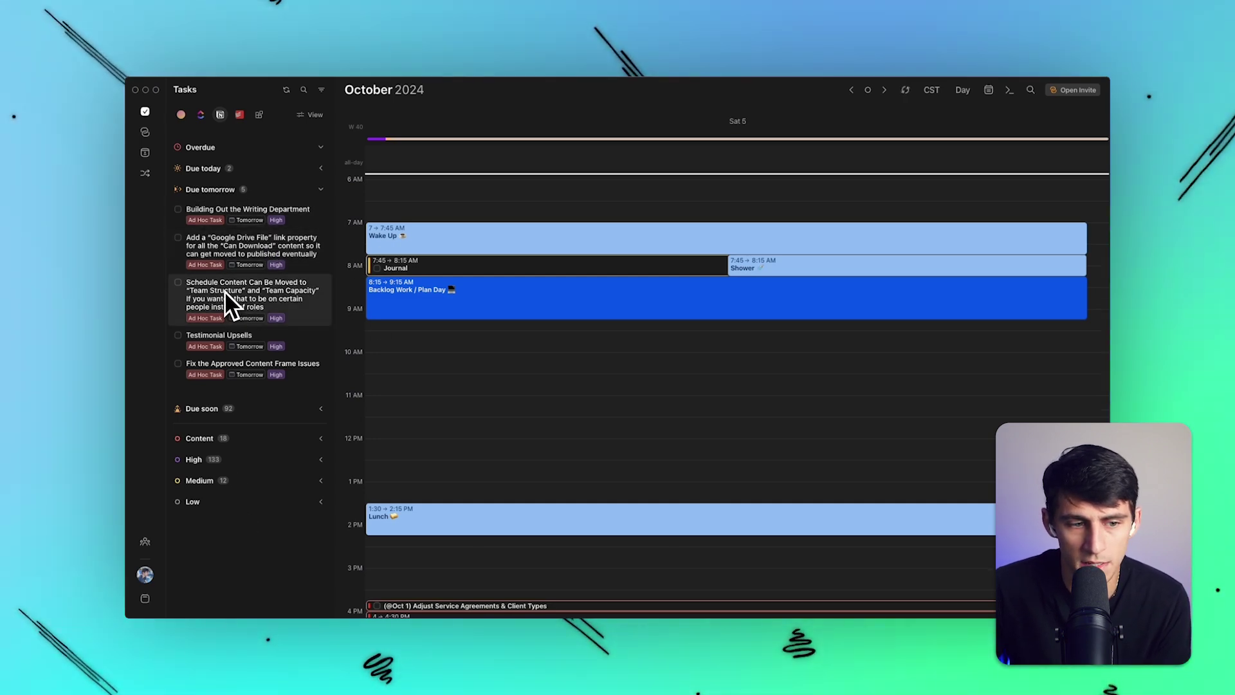
- Schedule Fix the Approved Content Frame Issues 9:15–10:45 AM and Schedule Content 10:45 AM–1:15 PM
{"action": "left_click_drag", "start_coordinate": [207, 366], "coordinate": [433, 385]}
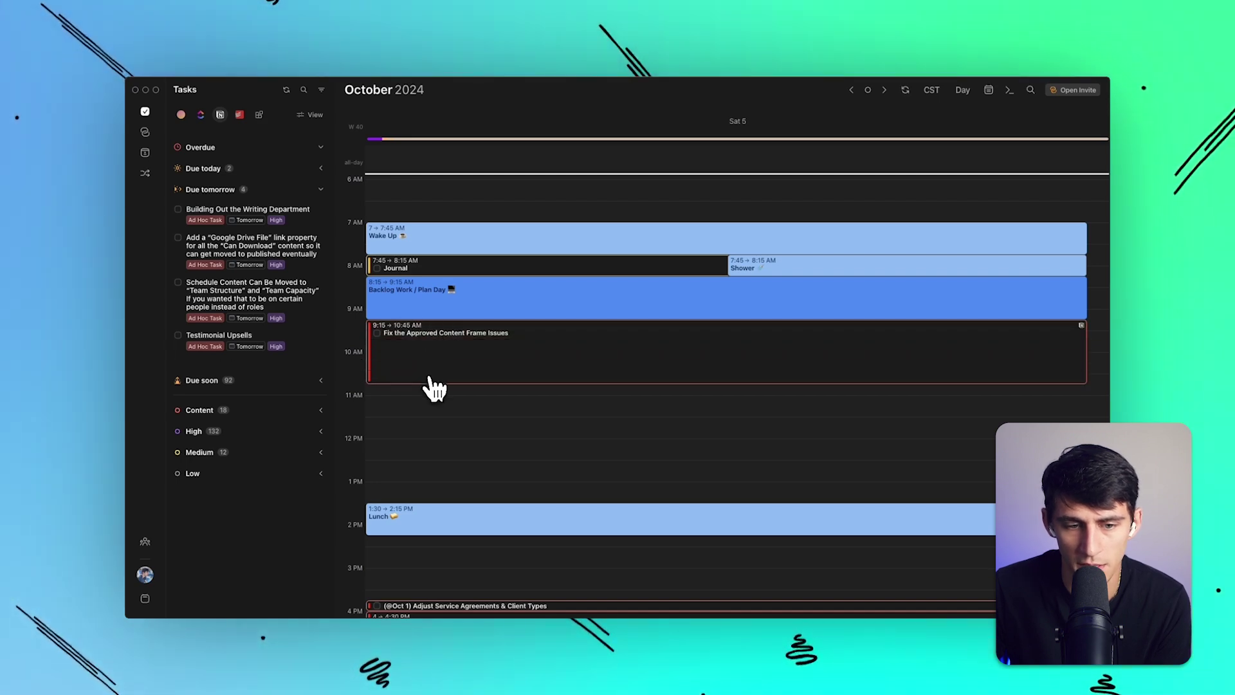
{"action": "left_click_drag", "start_coordinate": [257, 295], "coordinate": [463, 450]}
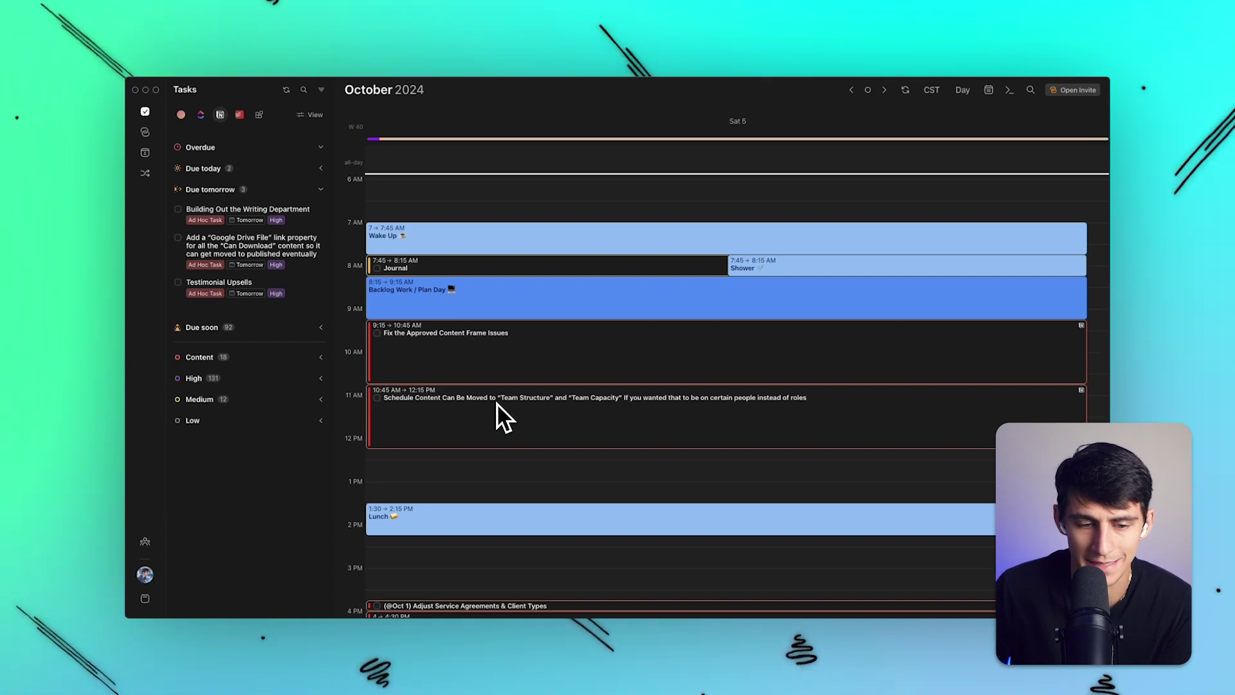
{"action": "left_click_drag", "start_coordinate": [430, 450], "coordinate": [435, 494]}
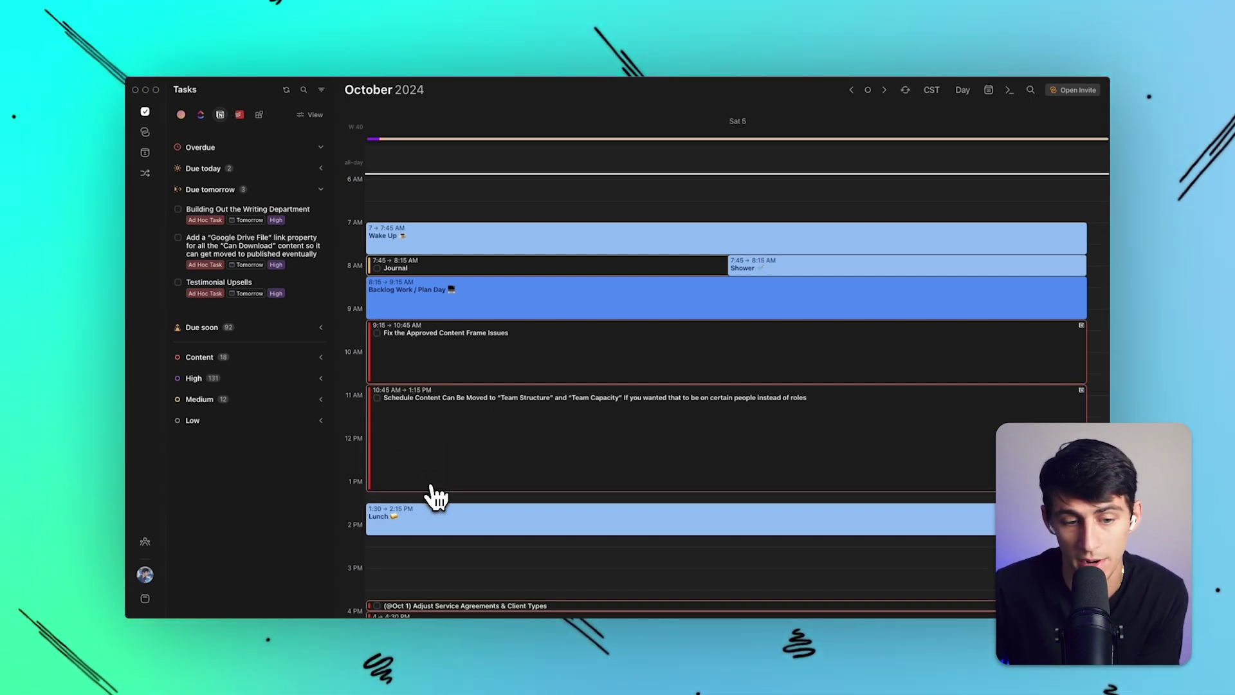
{"action": "scroll", "coordinate": [431, 482], "scroll_direction": "down", "scroll_amount": 2}
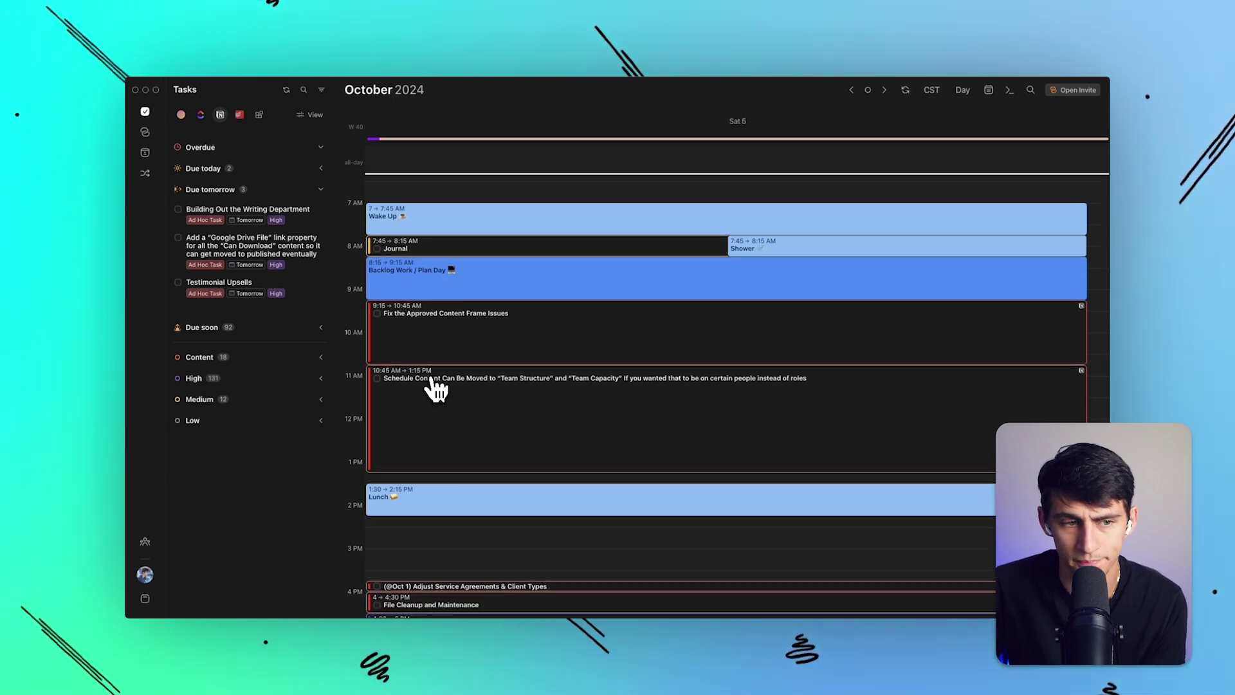
{"action": "scroll", "coordinate": [444, 393], "scroll_direction": "down", "scroll_amount": 6}
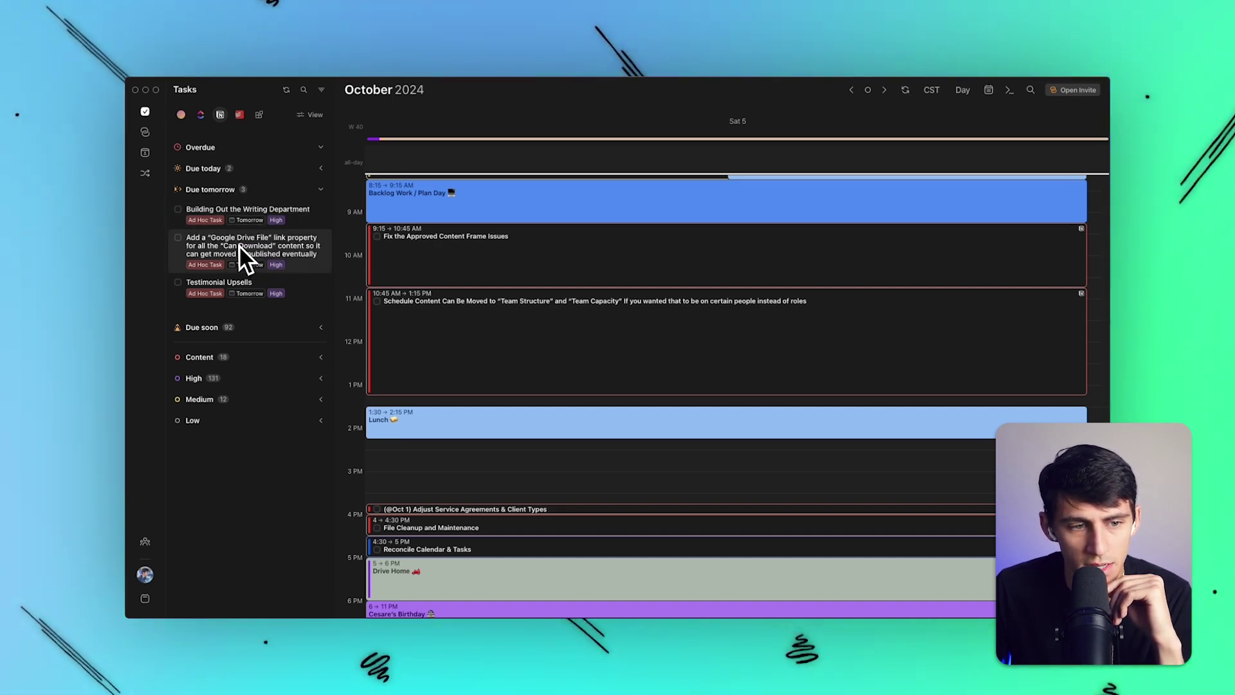
- Drop the Google Drive File task mid-afternoon, move Lunch to 1:15–2 PM, and reposition File Cleanup
{"action": "left_click_drag", "start_coordinate": [241, 242], "coordinate": [466, 475]}
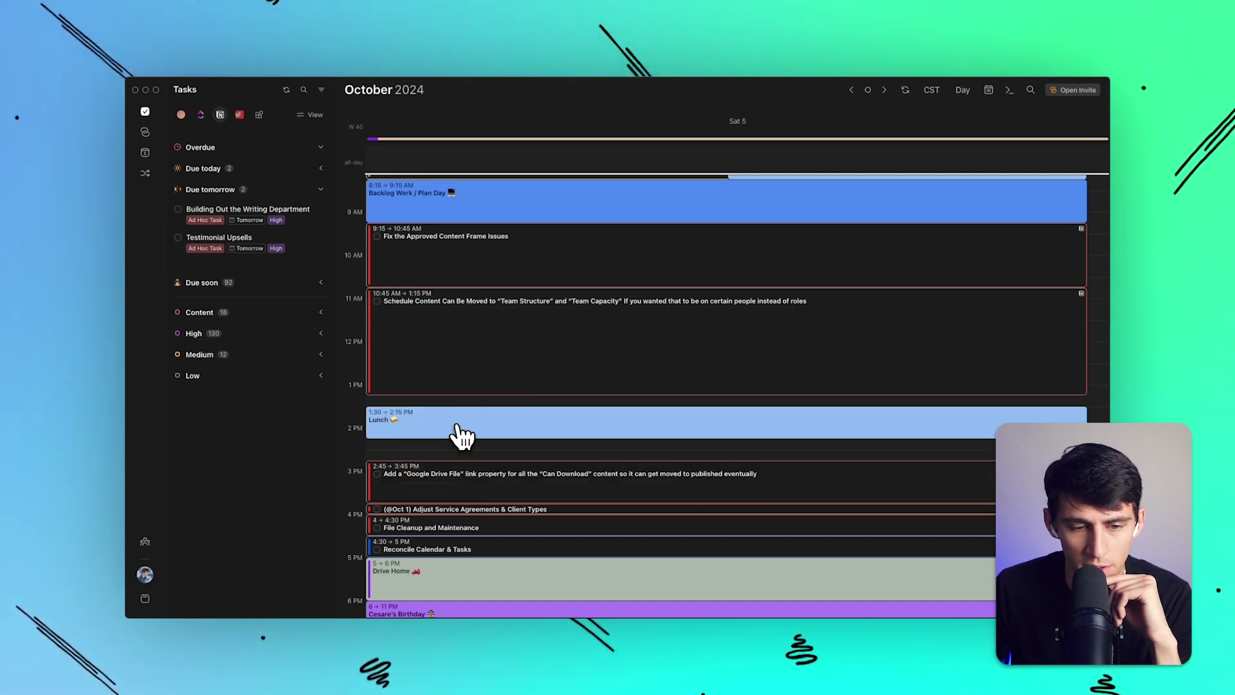
{"action": "left_click_drag", "start_coordinate": [461, 434], "coordinate": [463, 425]}
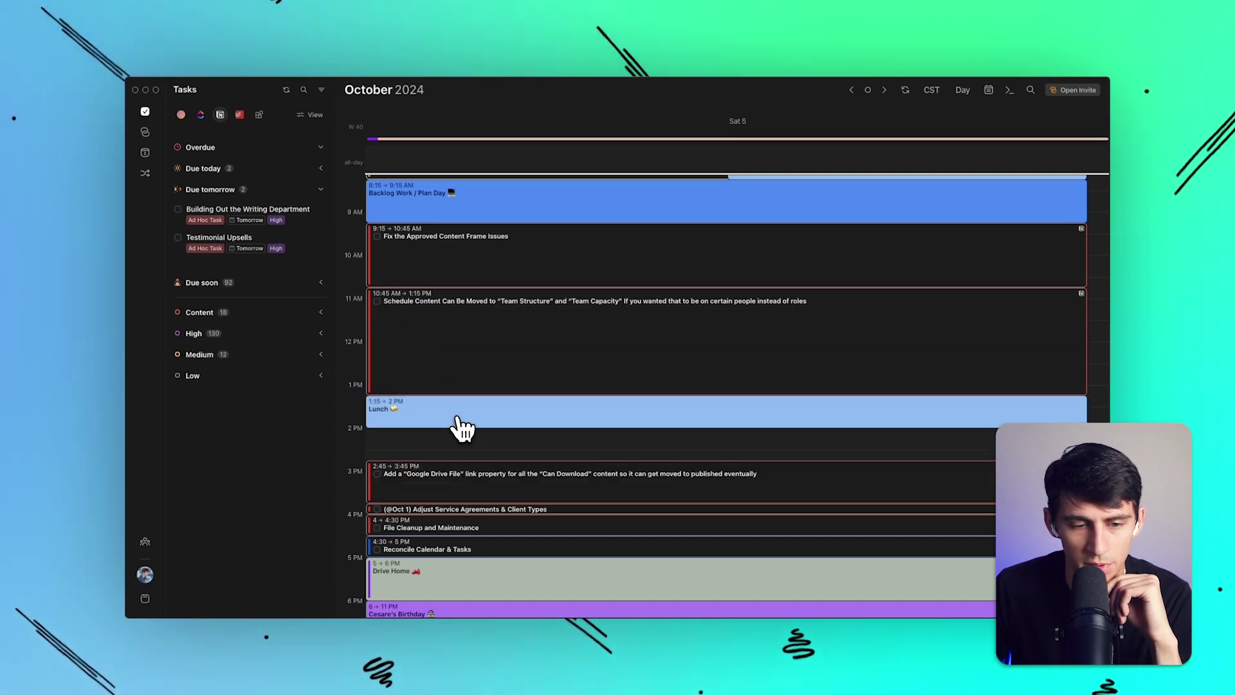
{"action": "left_click", "coordinate": [499, 243]}
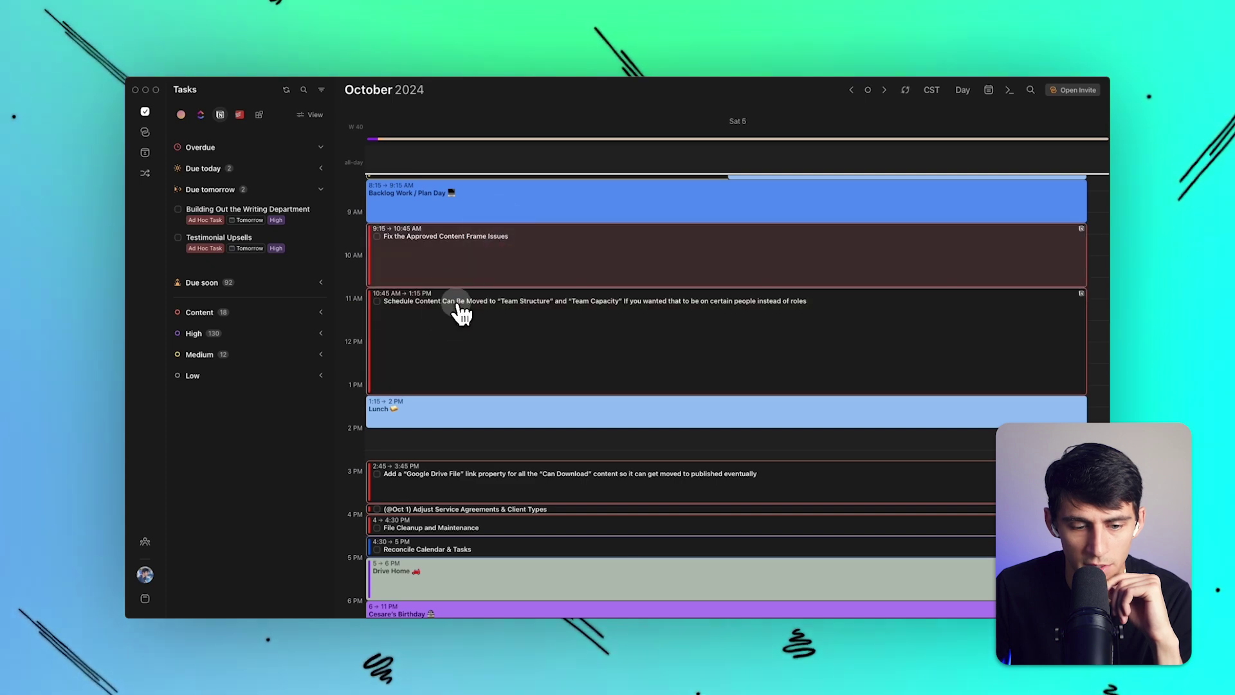
{"action": "left_click", "coordinate": [448, 492]}
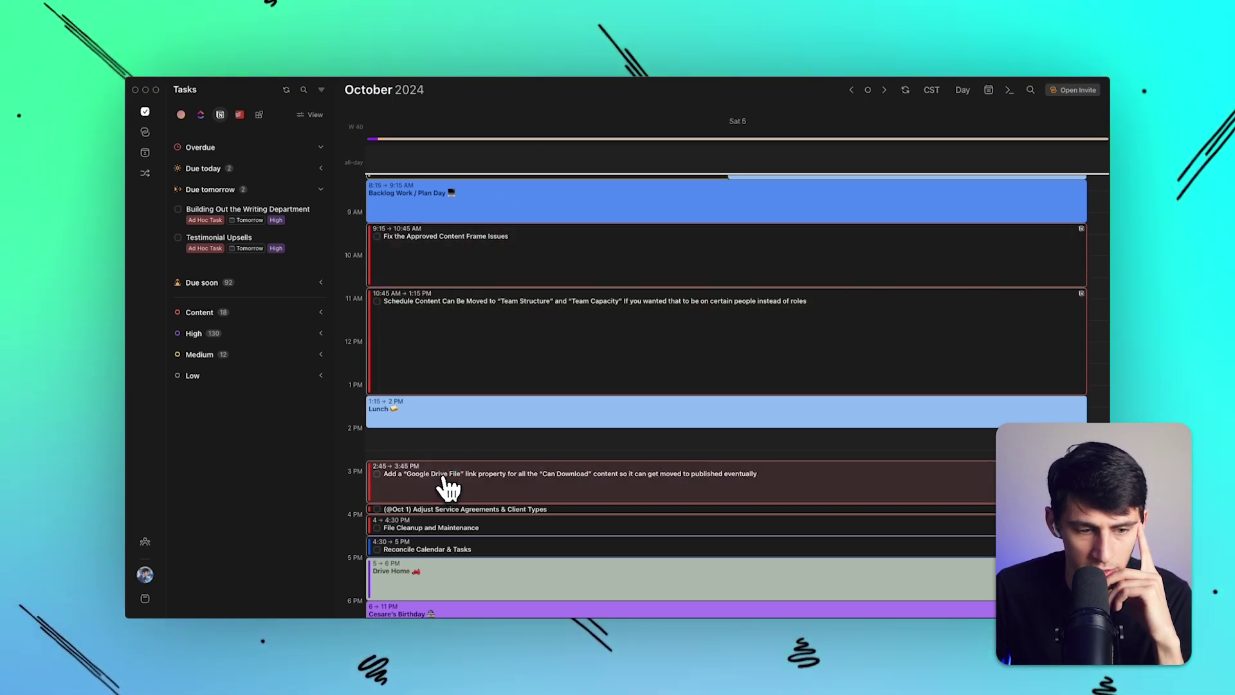
{"action": "left_click_drag", "start_coordinate": [444, 517], "coordinate": [443, 524]}
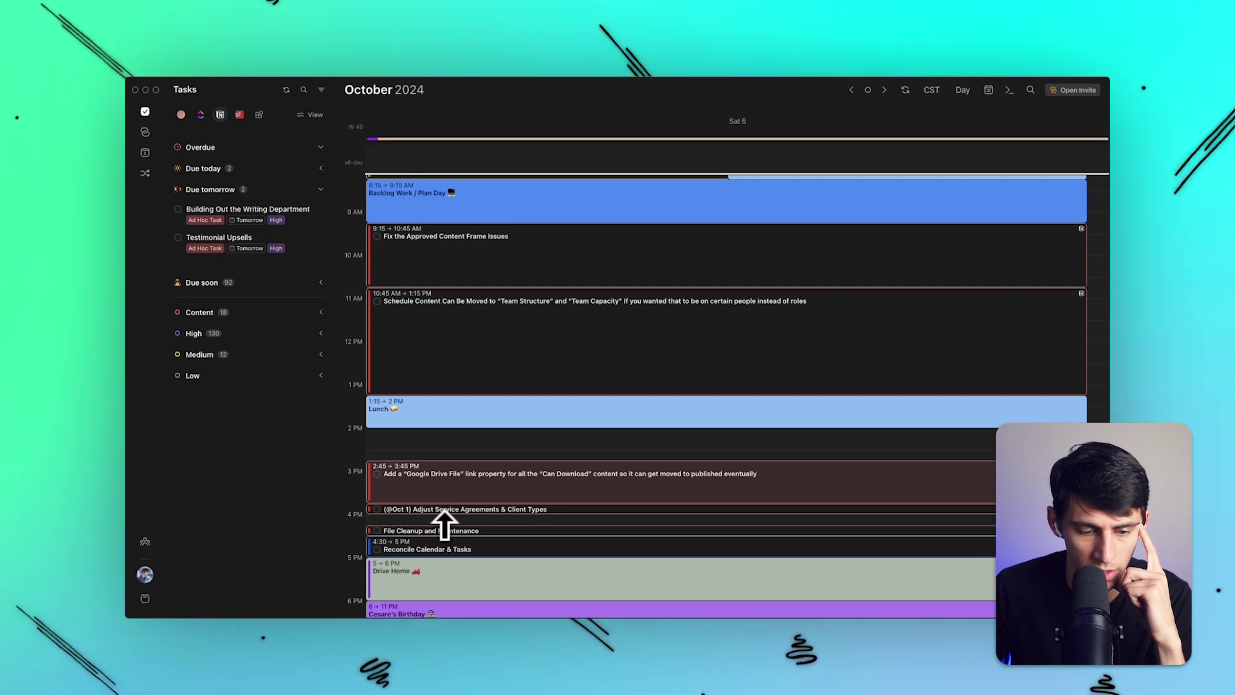
{"action": "left_click", "coordinate": [451, 508]}
{"action": "left_click_drag", "start_coordinate": [438, 537], "coordinate": [411, 541]}
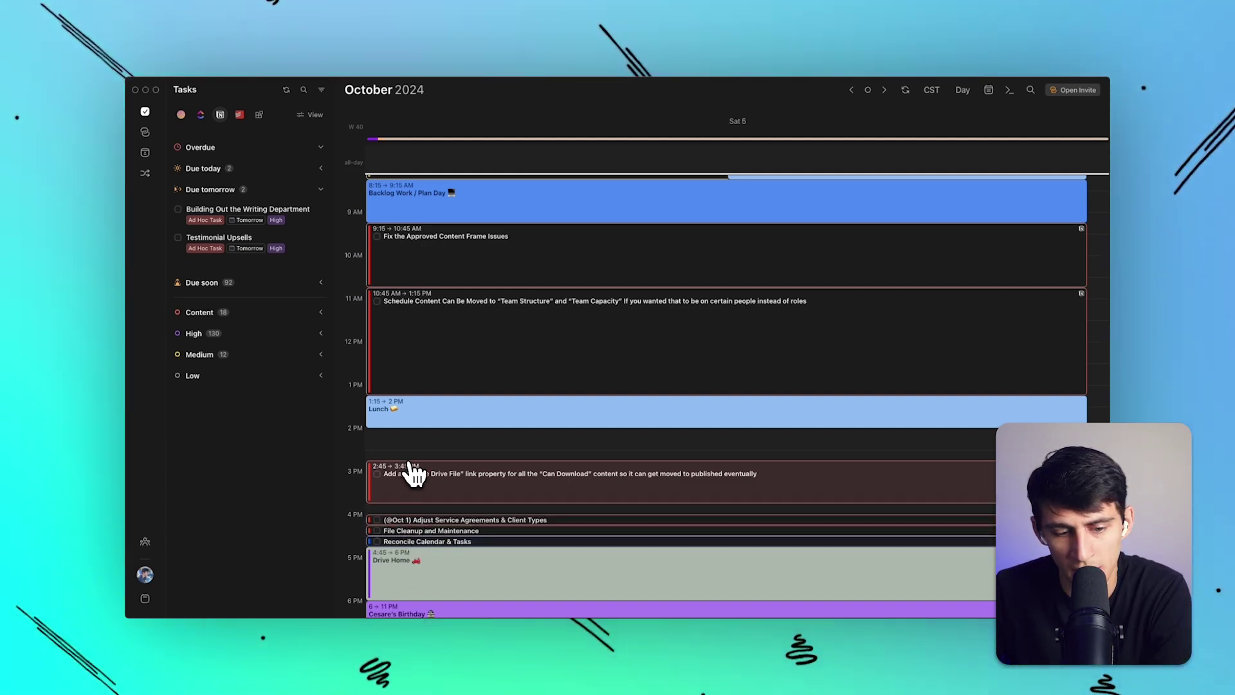
- Set the Google Drive File task to 3–4 PM and Testimonial Upsells to 2–3 PM
{"action": "left_click_drag", "start_coordinate": [407, 468], "coordinate": [409, 484]}
{"action": "left_click_drag", "start_coordinate": [242, 255], "coordinate": [403, 468]}
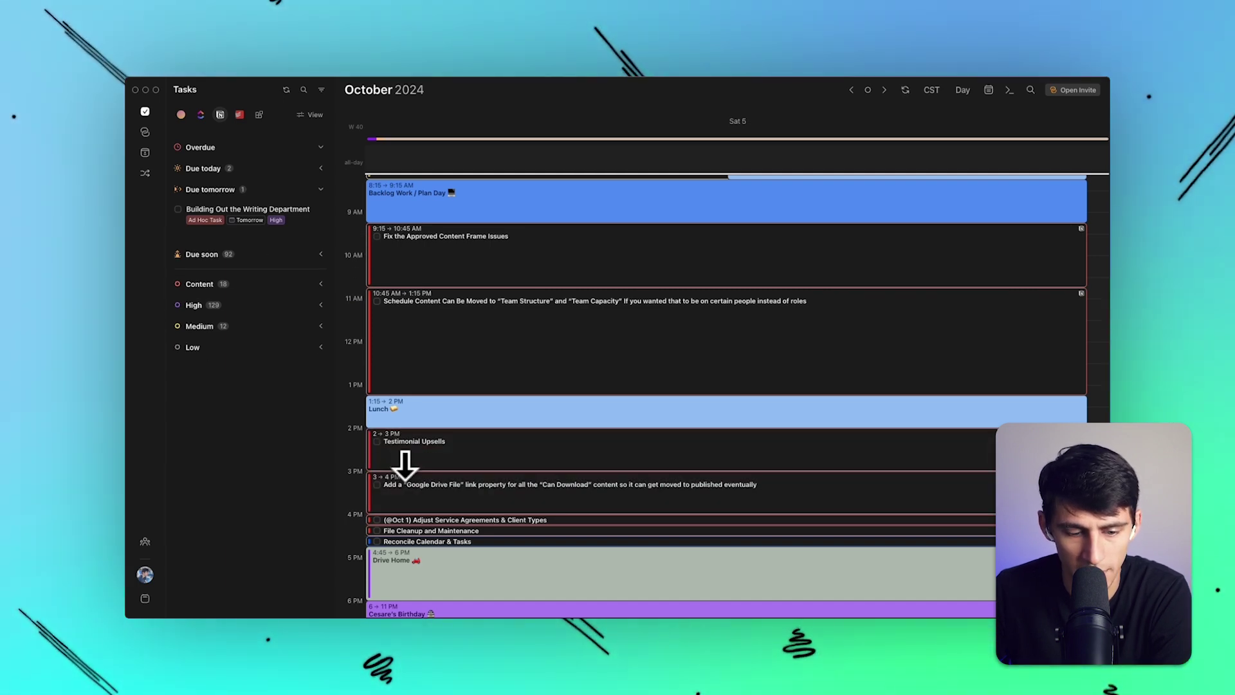
{"action": "scroll", "coordinate": [595, 433], "scroll_direction": "up", "scroll_amount": 4}
{"action": "scroll", "coordinate": [591, 386], "scroll_direction": "down", "scroll_amount": 3}
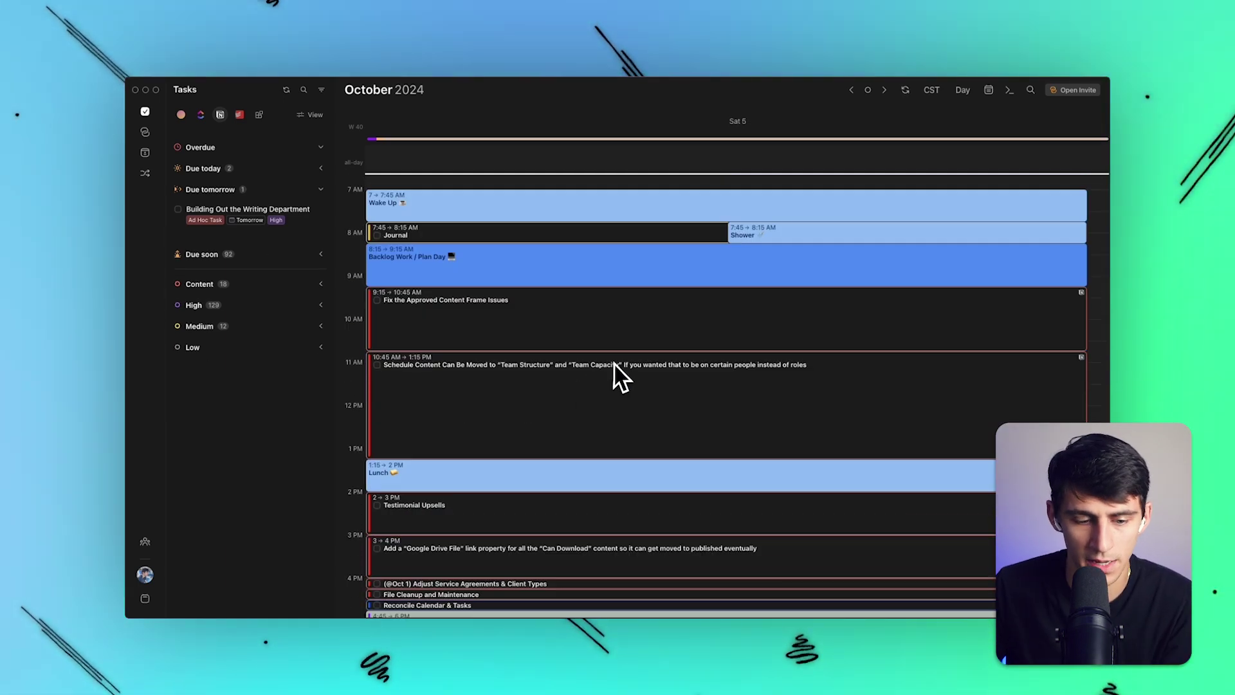
{"action": "scroll", "coordinate": [662, 386], "scroll_direction": "up", "scroll_amount": 1}
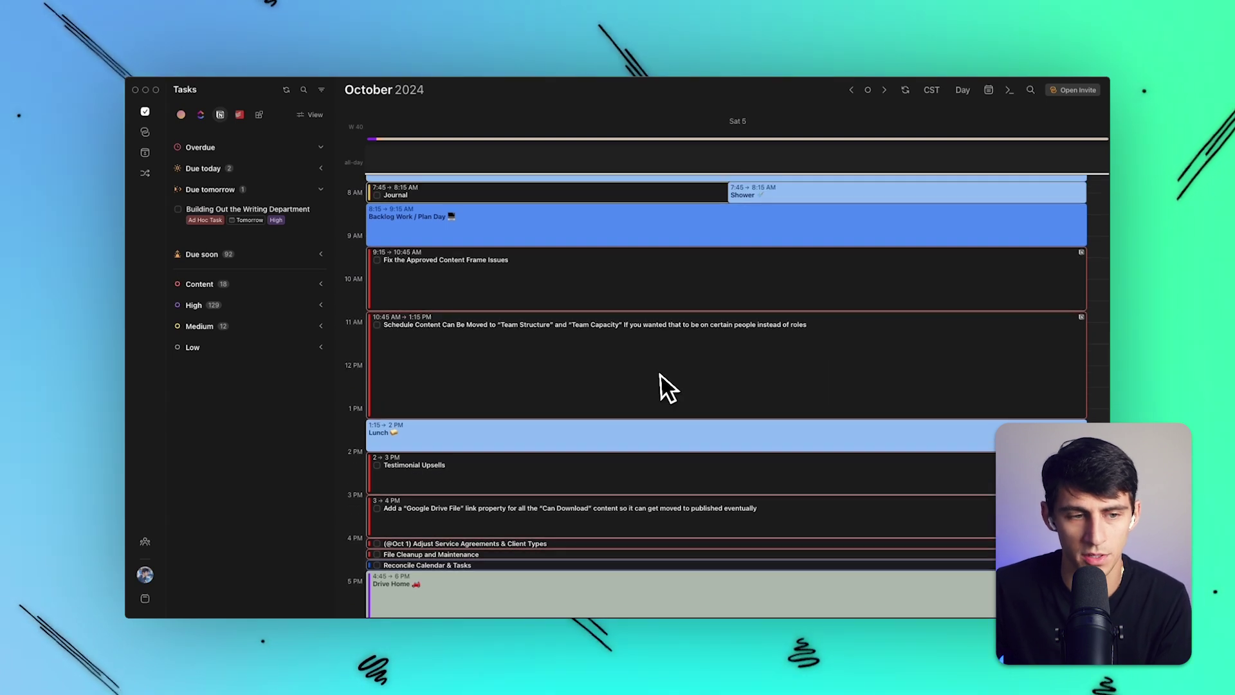
{"action": "mouse_move", "coordinate": [514, 614]}
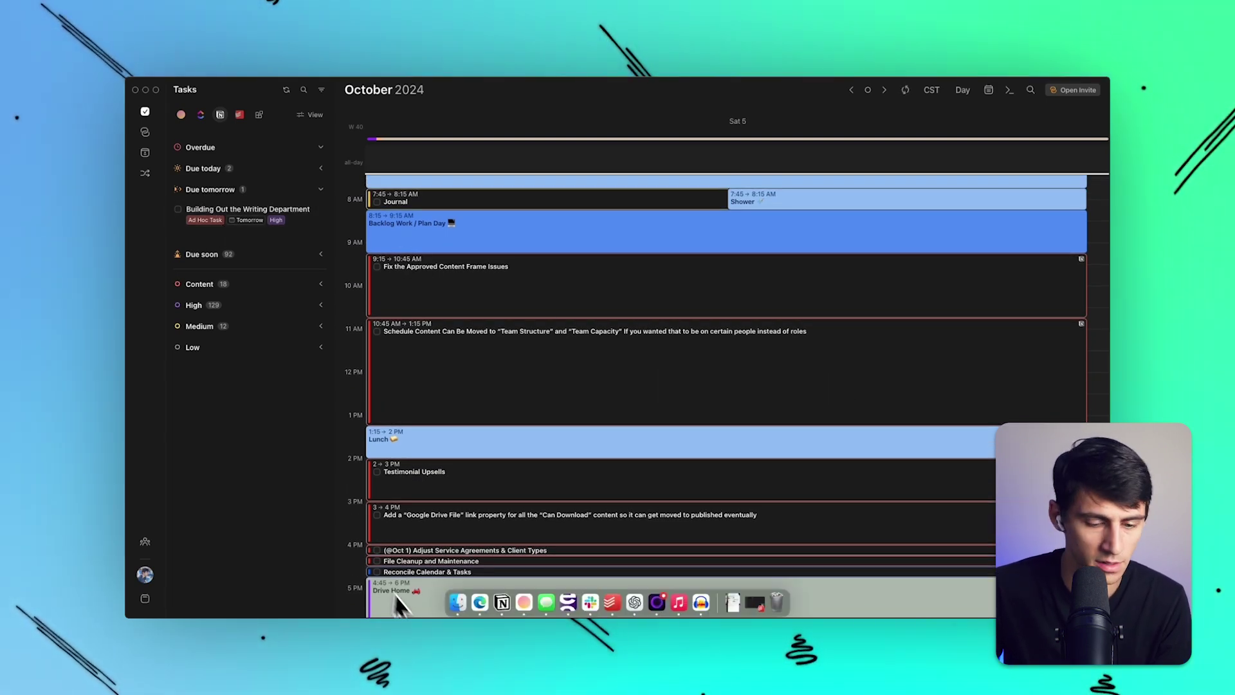
- Reschedule Building Out the Writing Department to after tomorrow (Sunday)
{"action": "left_click", "coordinate": [502, 600]}
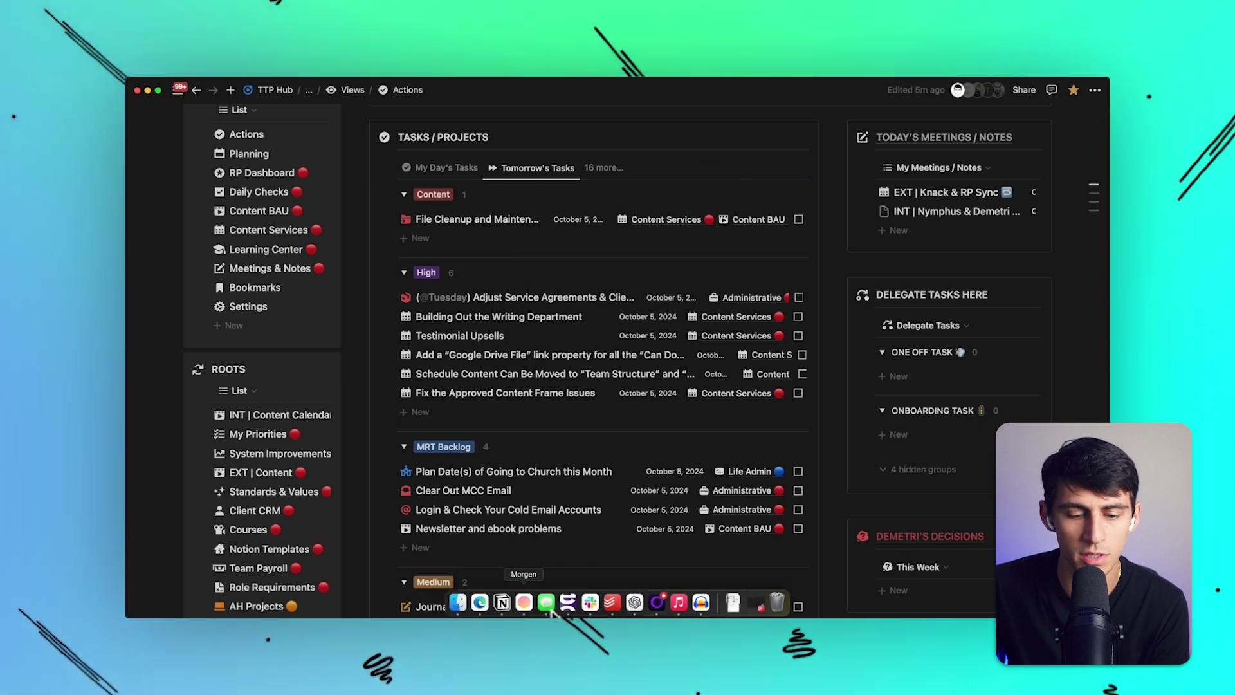
{"action": "left_click", "coordinate": [533, 610]}
{"action": "left_click", "coordinate": [290, 220]}
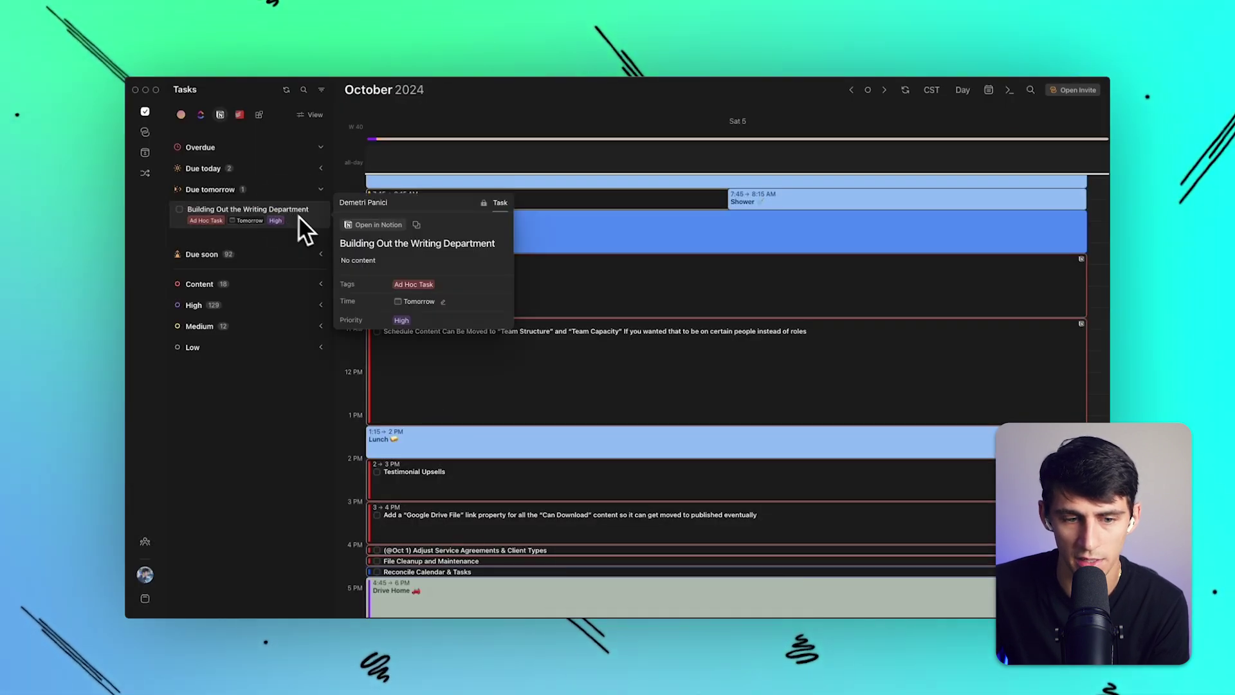
{"action": "left_click", "coordinate": [435, 301]}
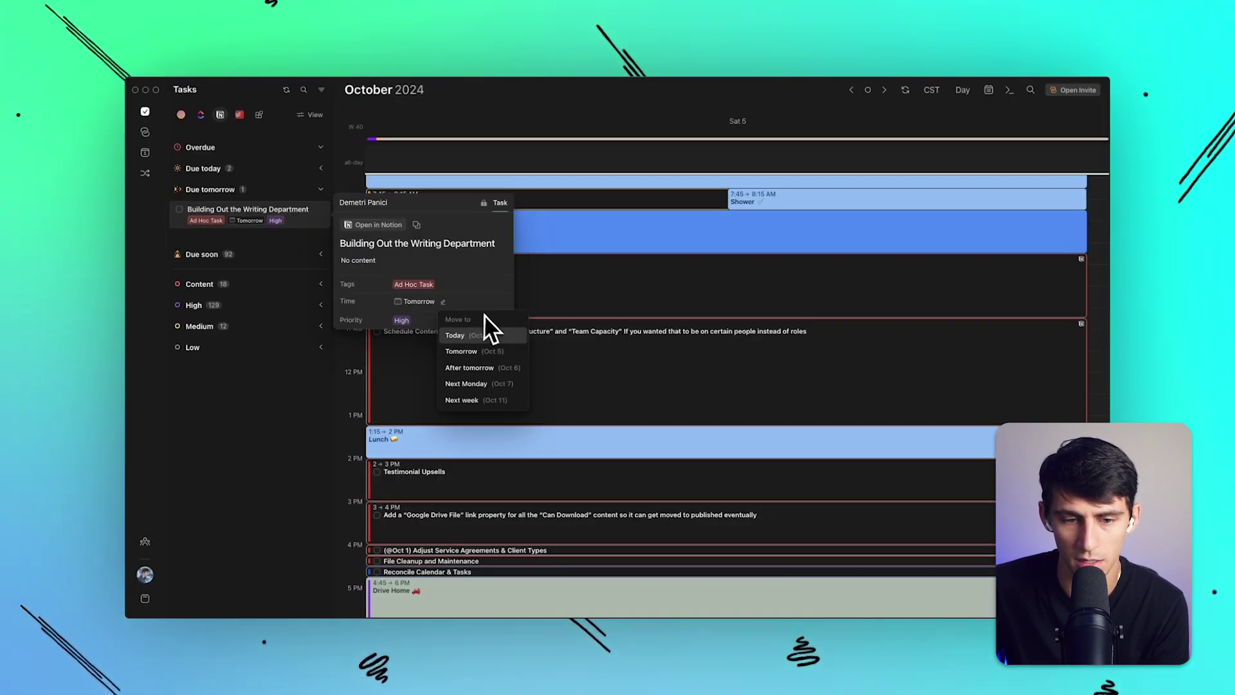
{"action": "left_click", "coordinate": [477, 368]}
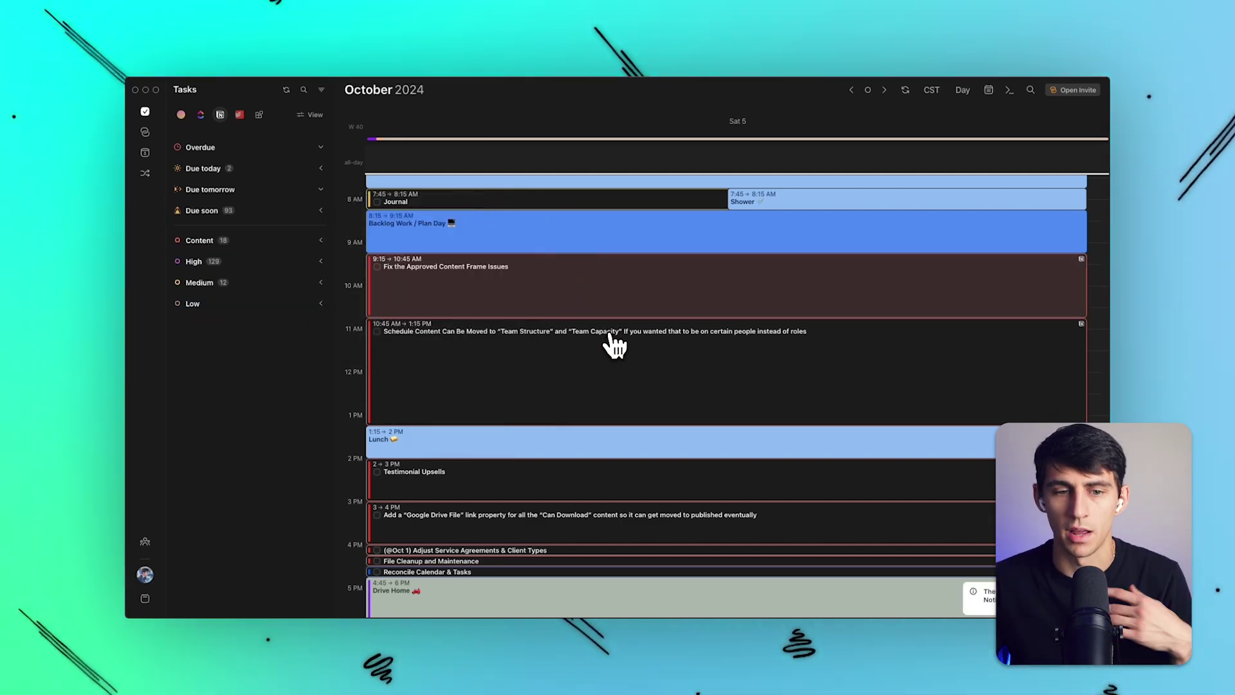
- Jump the calendar back to today, Friday October 4
{"action": "scroll", "coordinate": [608, 344], "scroll_direction": "up", "scroll_amount": 3}
{"action": "scroll", "coordinate": [619, 331], "scroll_direction": "down", "scroll_amount": 2}
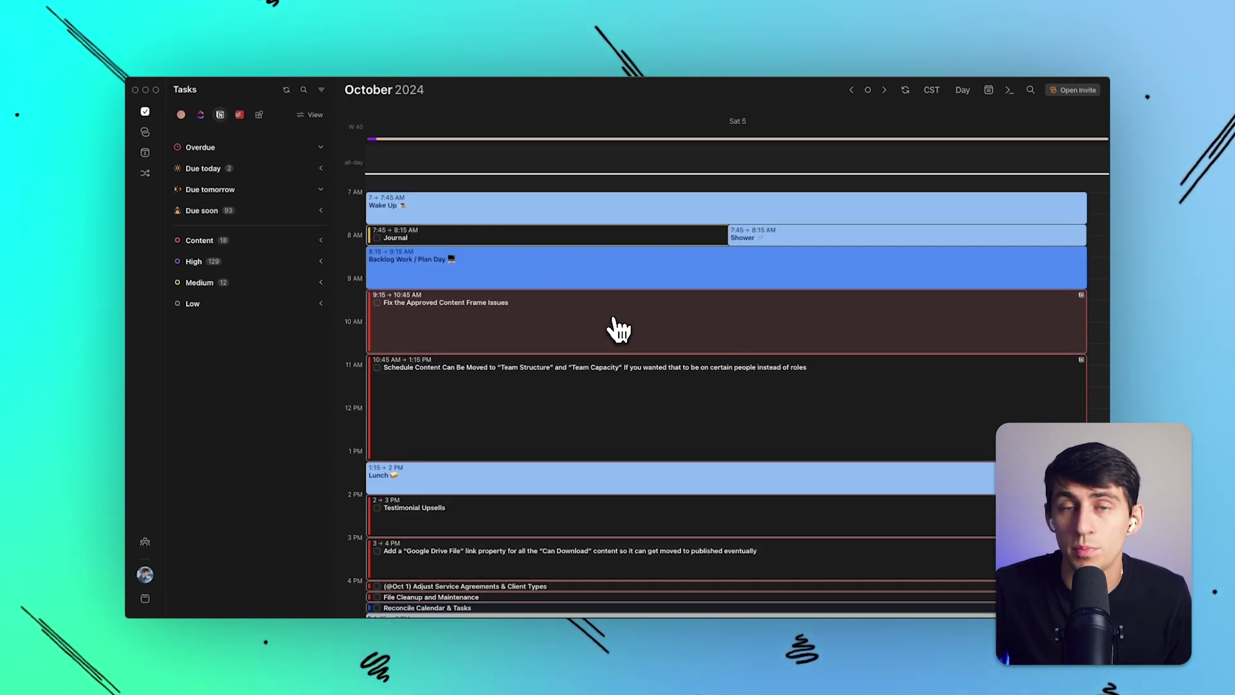
{"action": "scroll", "coordinate": [618, 331], "scroll_direction": "down", "scroll_amount": 1}
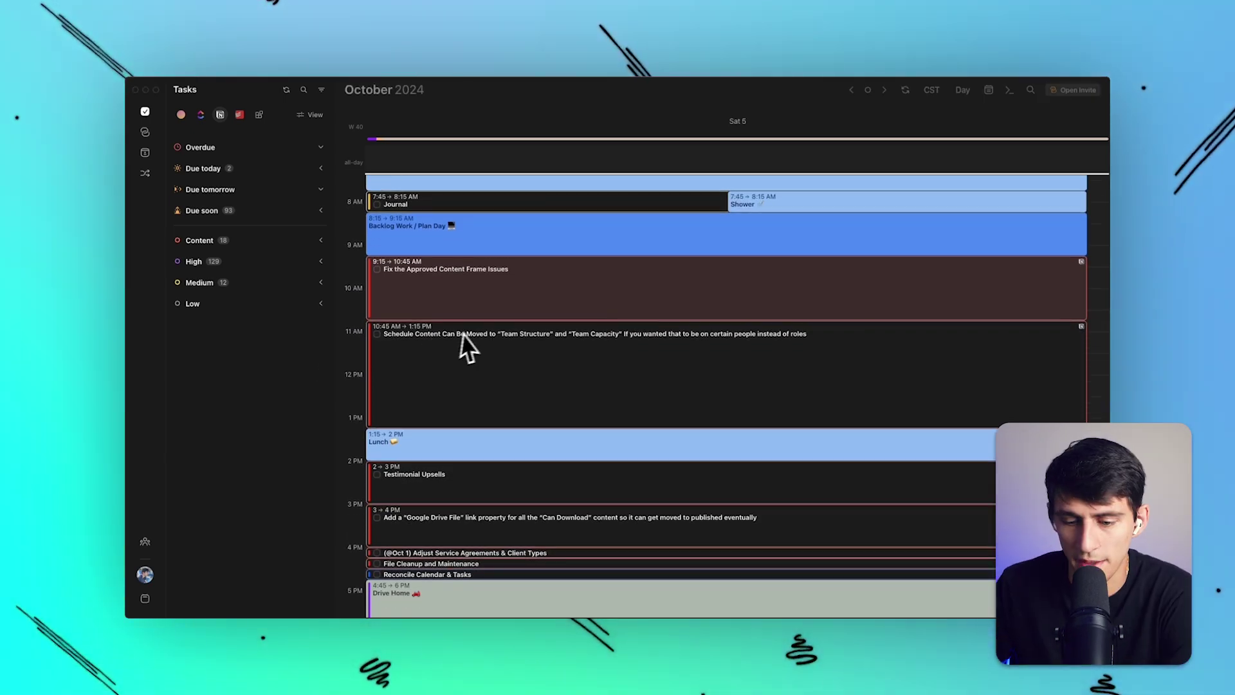
{"action": "scroll", "coordinate": [526, 321], "scroll_direction": "down", "scroll_amount": 1}
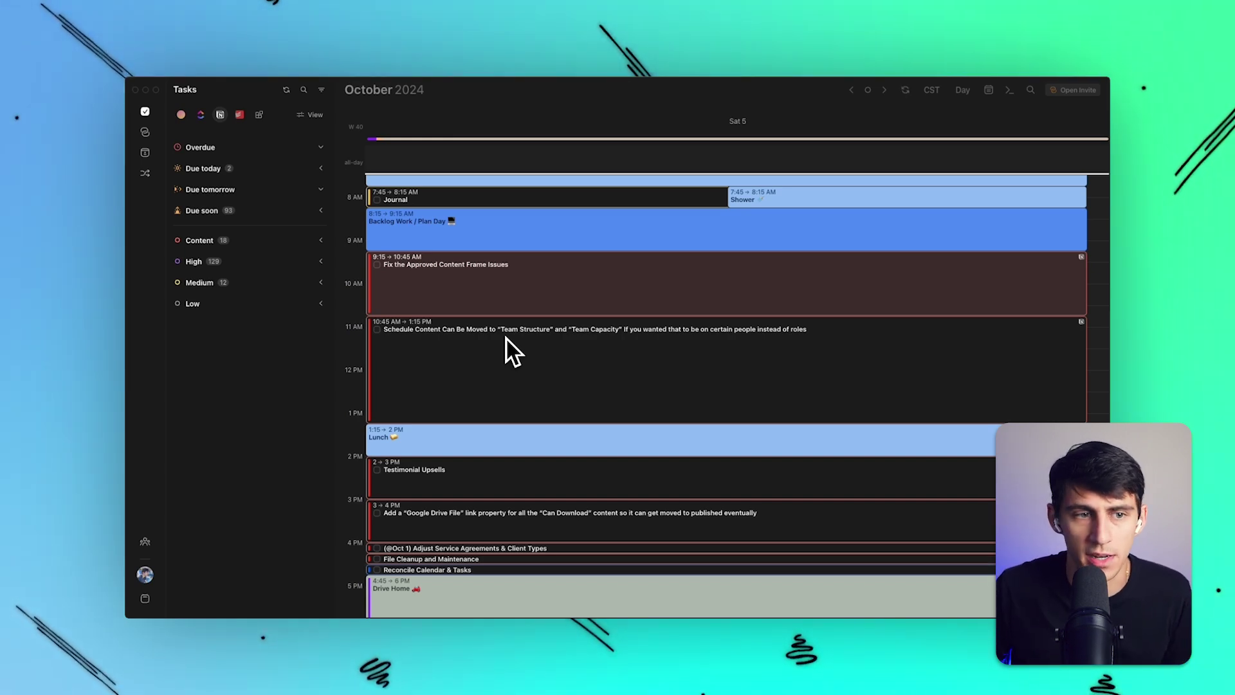
{"action": "key", "text": "t"}
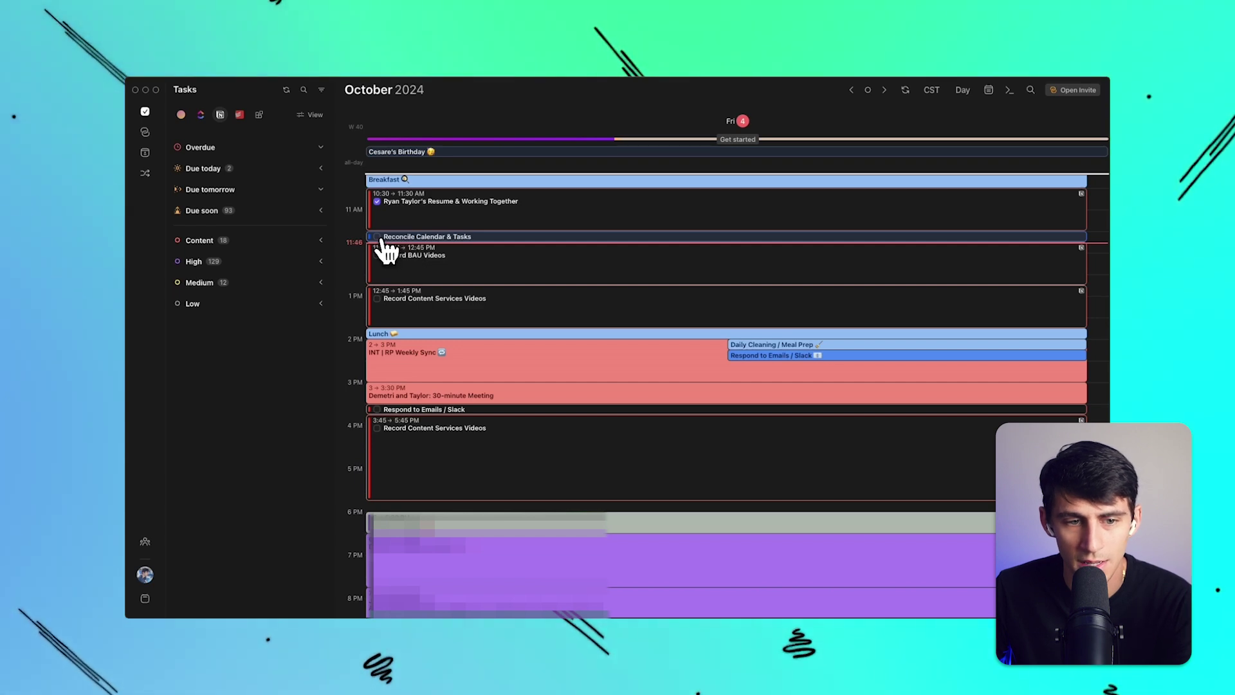
- Check off the Reconcile Calendar & Tasks event in Morgen and return to Notion's My Day's Tasks view
{"action": "left_click", "coordinate": [377, 237]}
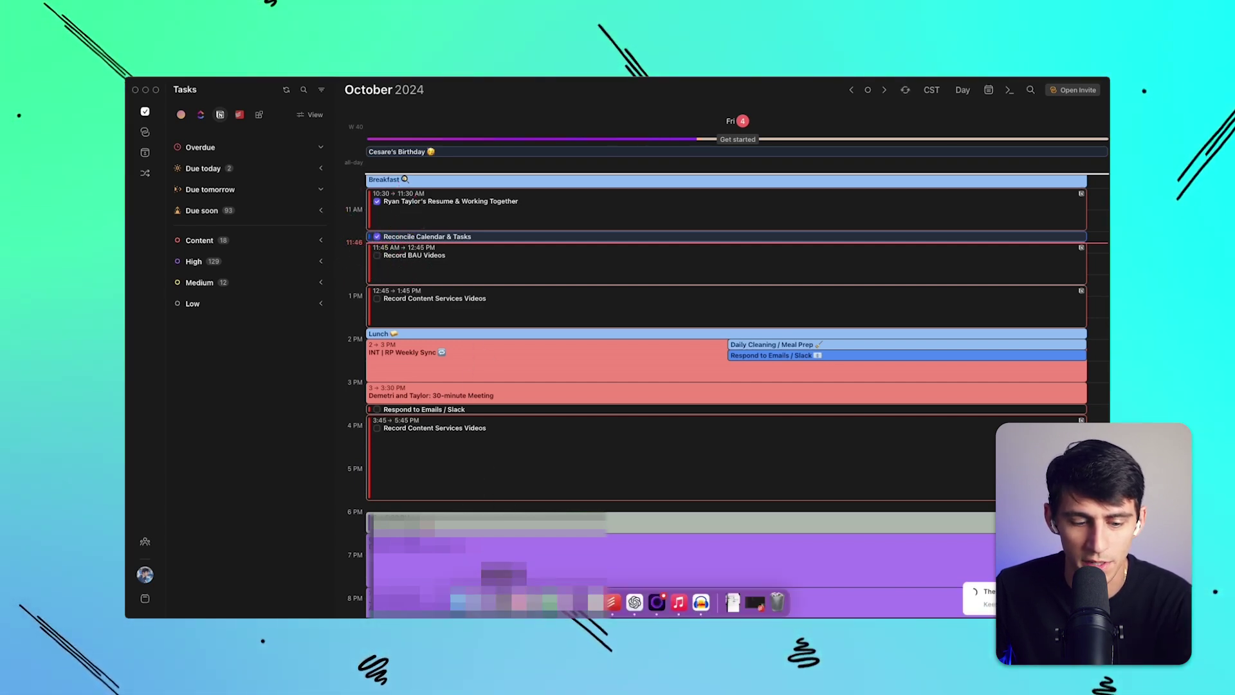
{"action": "key", "text": "super+Tab"}
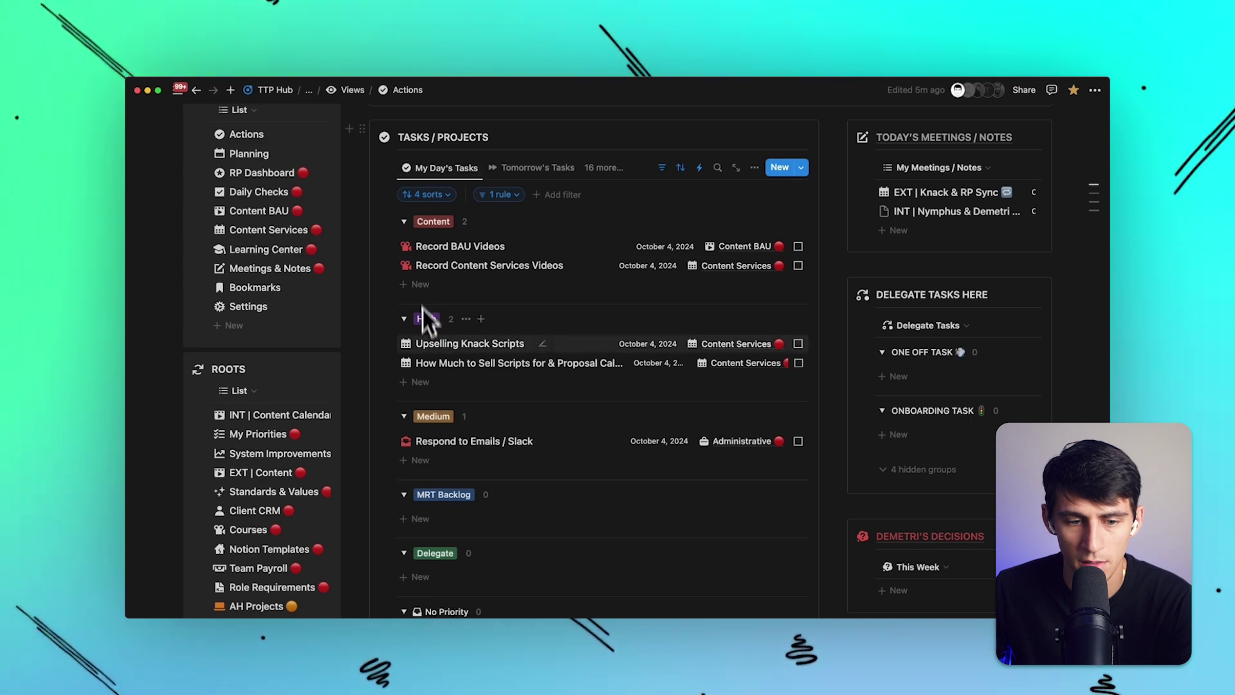